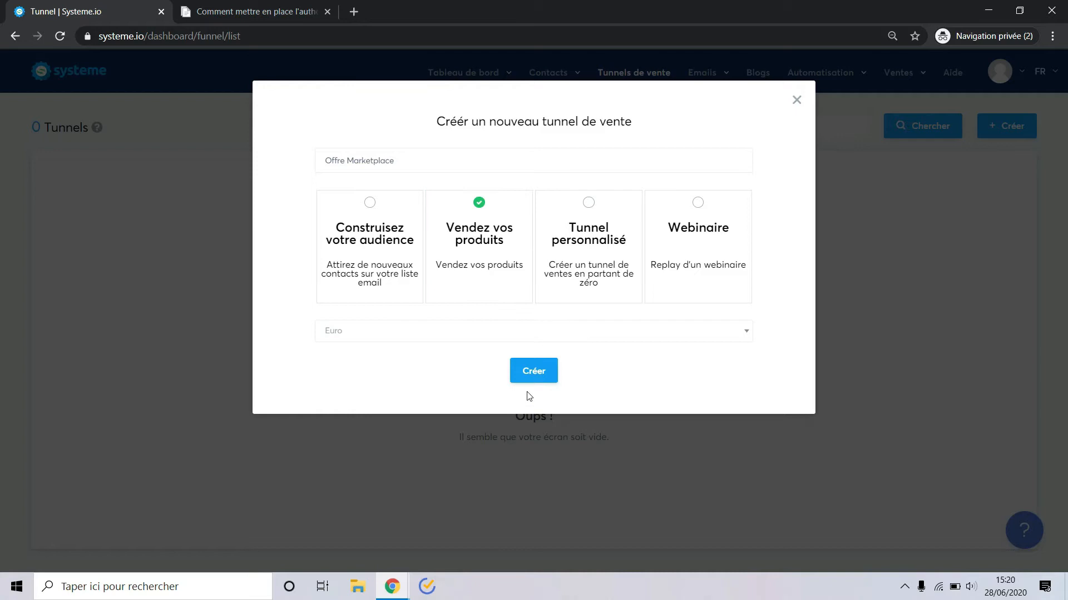
# Step: Add a page of type "Page de vente" named "Offre Marketplace WordPress" to the Offre Marketplace funnel
pyautogui.scroll(-1, 517, 377)
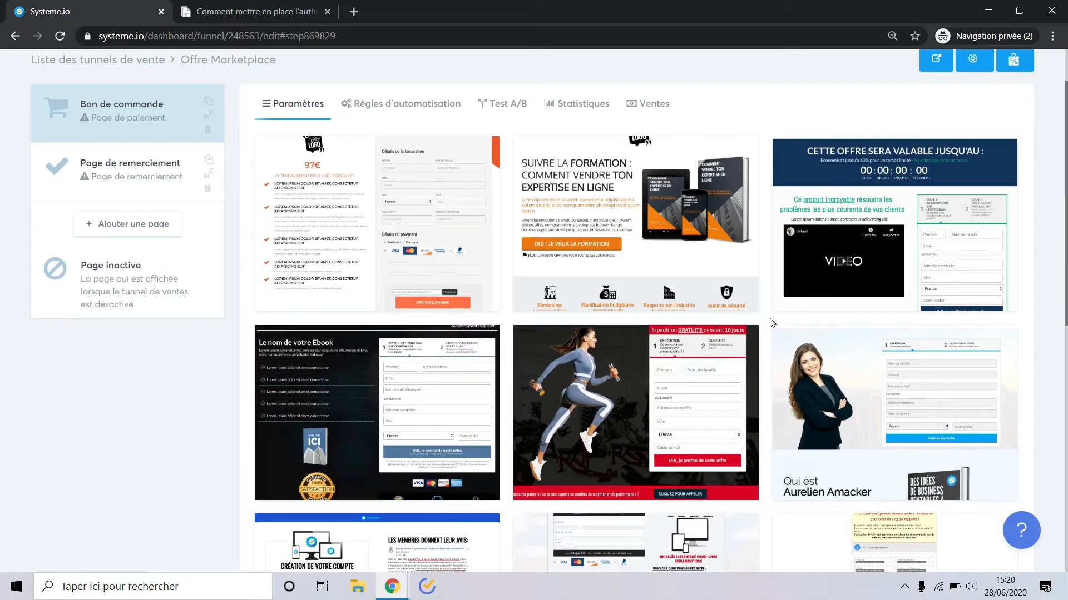
pyautogui.scroll(1, 772, 322)
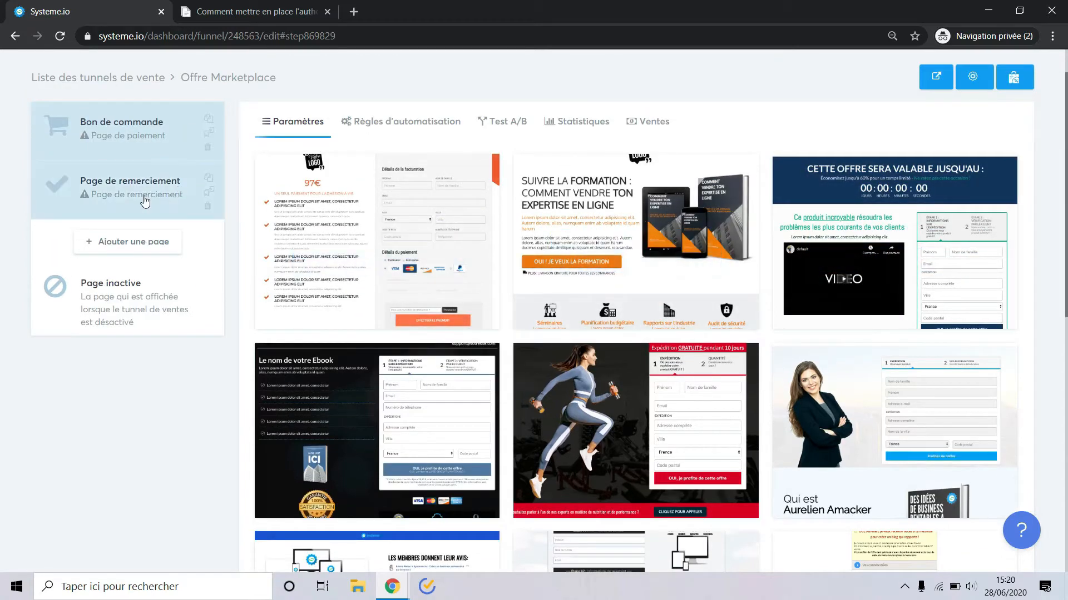
pyautogui.click(123, 252)
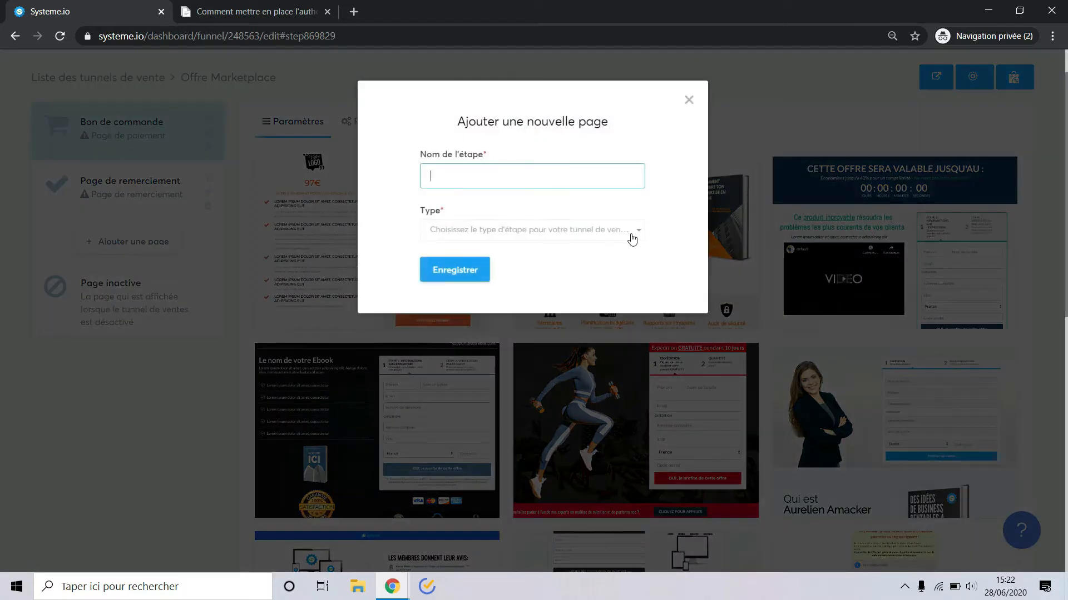
pyautogui.click(596, 236)
pyautogui.scroll(-2, 522, 324)
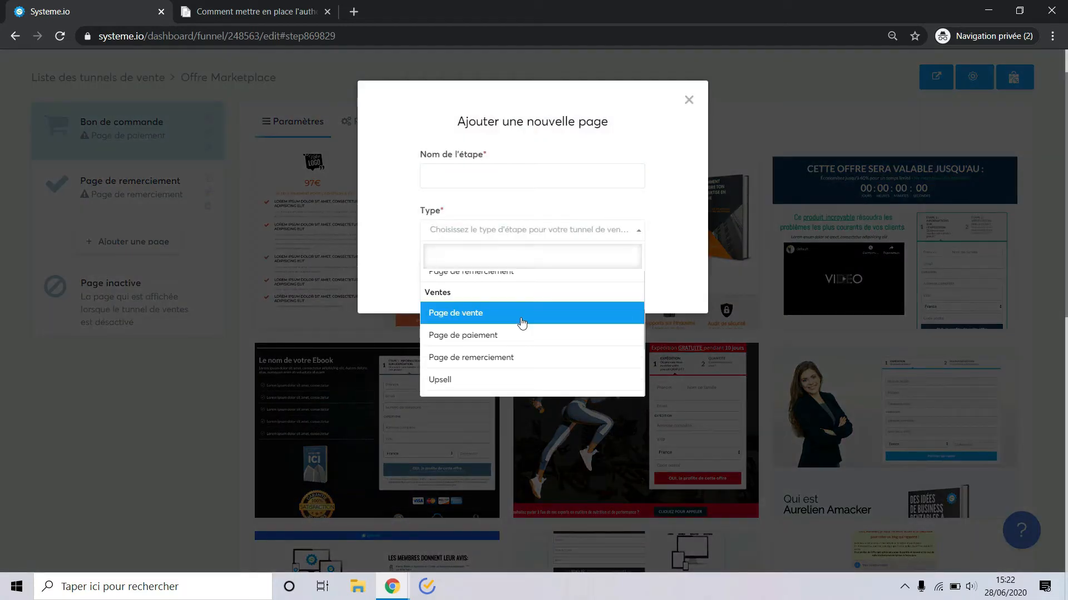
pyautogui.click(521, 322)
pyautogui.click(533, 175)
pyautogui.write('Offre Marketplace WordPress')
pyautogui.click(455, 270)
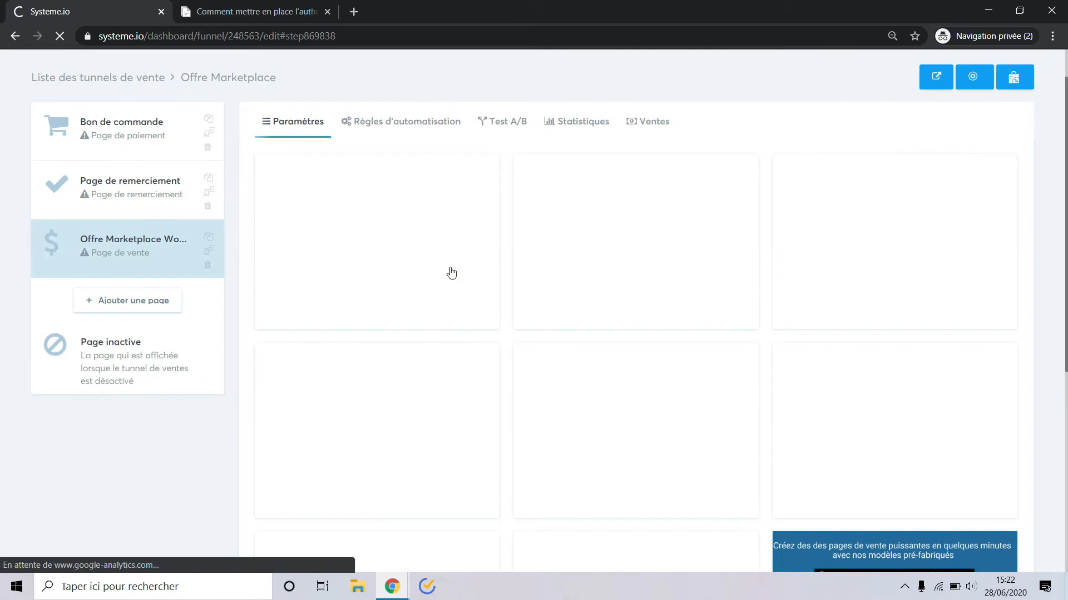
# Step: Move the new sales page to first place in the funnel and select the blank lined template for it
pyautogui.moveTo(133, 247); pyautogui.dragTo(140, 136)
pyautogui.scroll(-4, 625, 228)
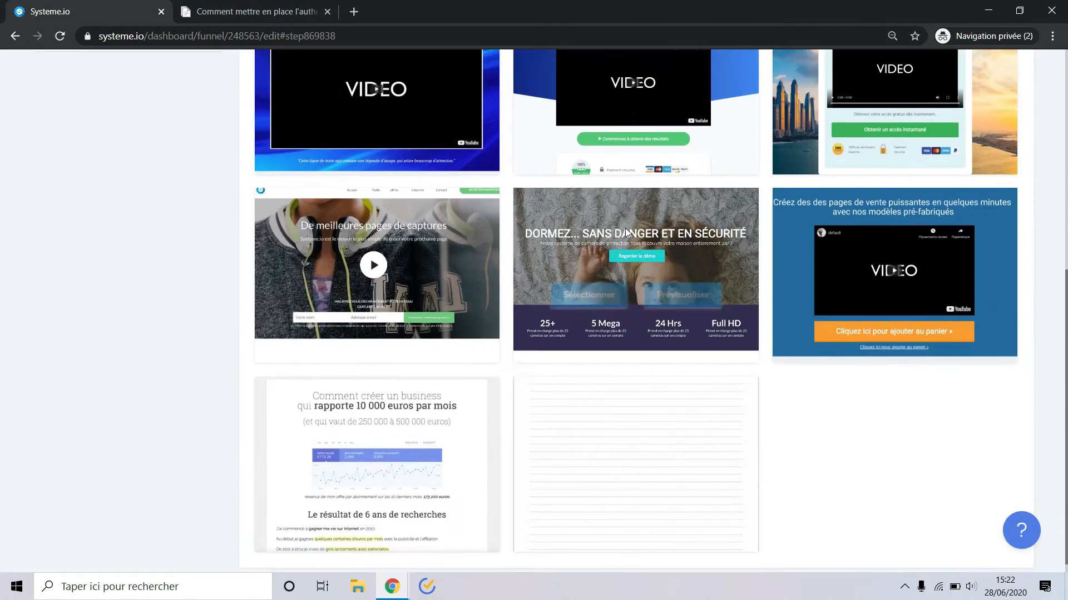
pyautogui.scroll(5, 518, 250)
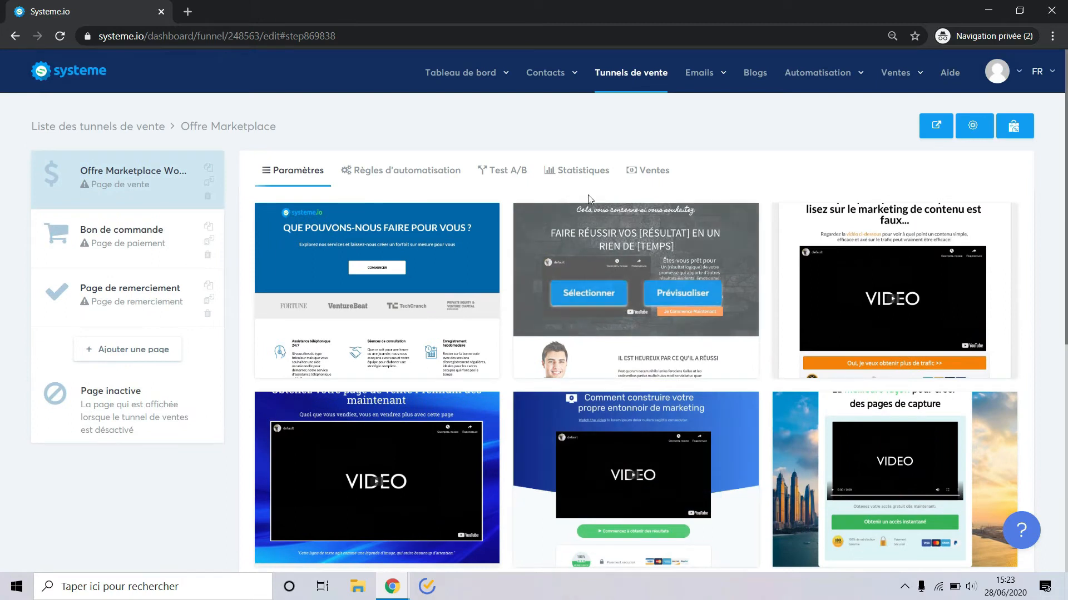
pyautogui.scroll(-7, 538, 199)
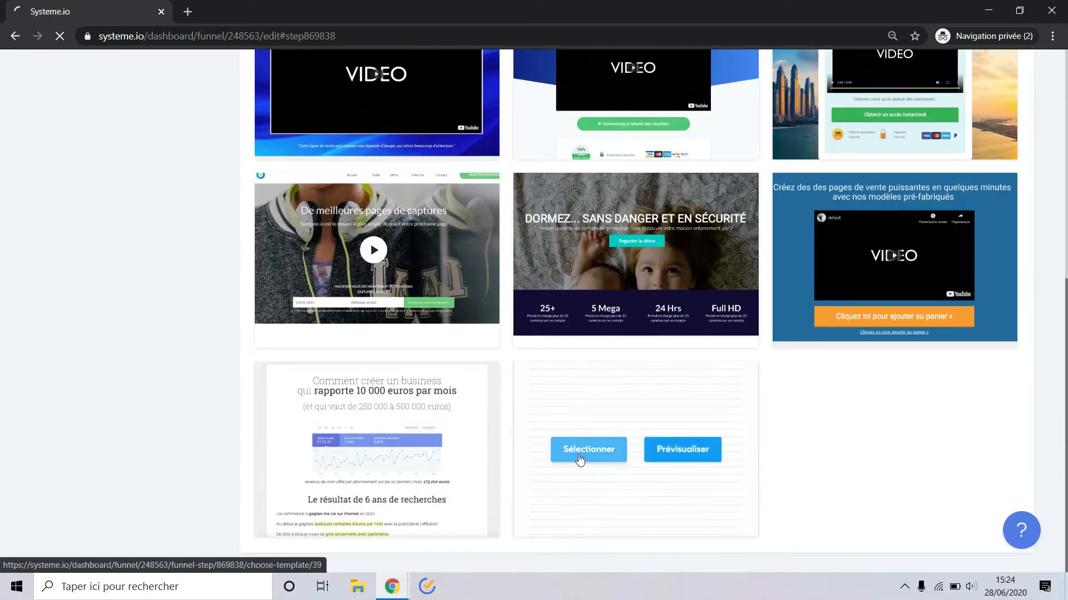
pyautogui.click(583, 455)
# Step: Set the sales page's URL path to "offre-marketplace-wordpress" and save the page settings
pyautogui.doubleClick(467, 291)
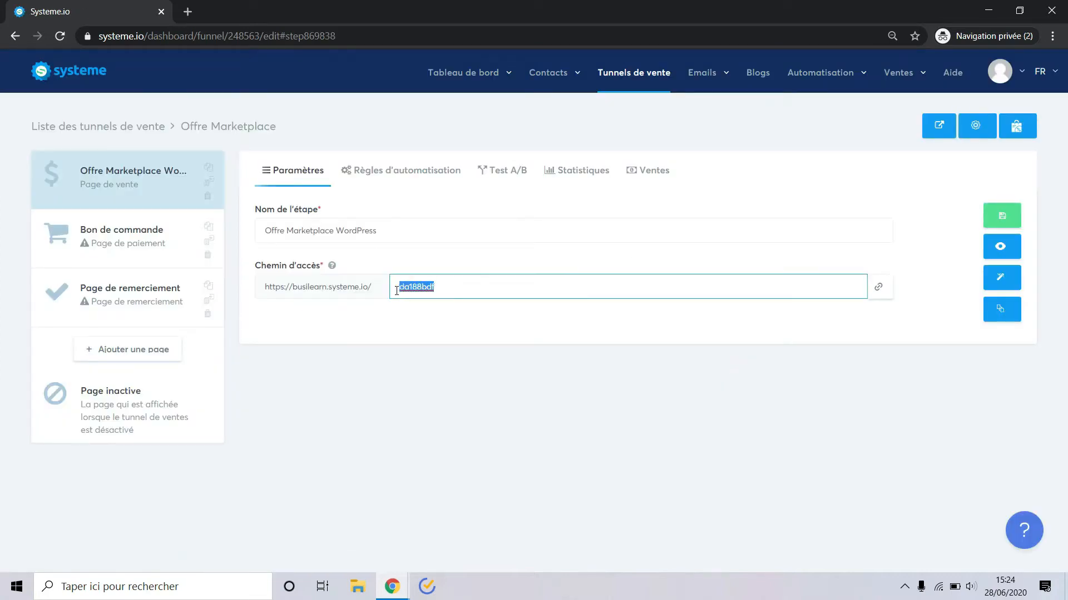
pyautogui.write('offre-marketplace-wordpress')
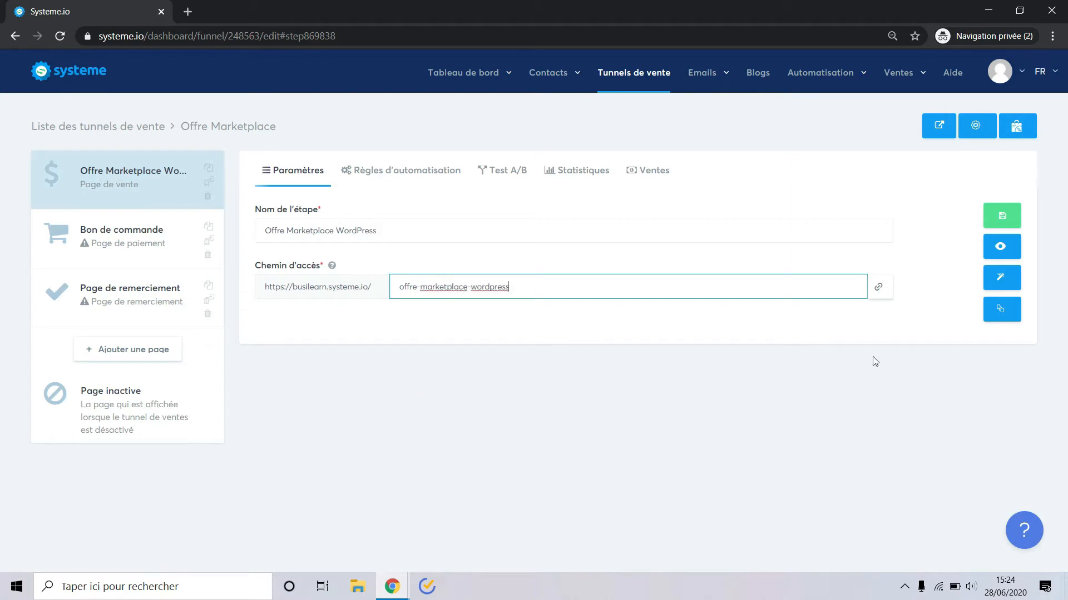
pyautogui.click(1004, 216)
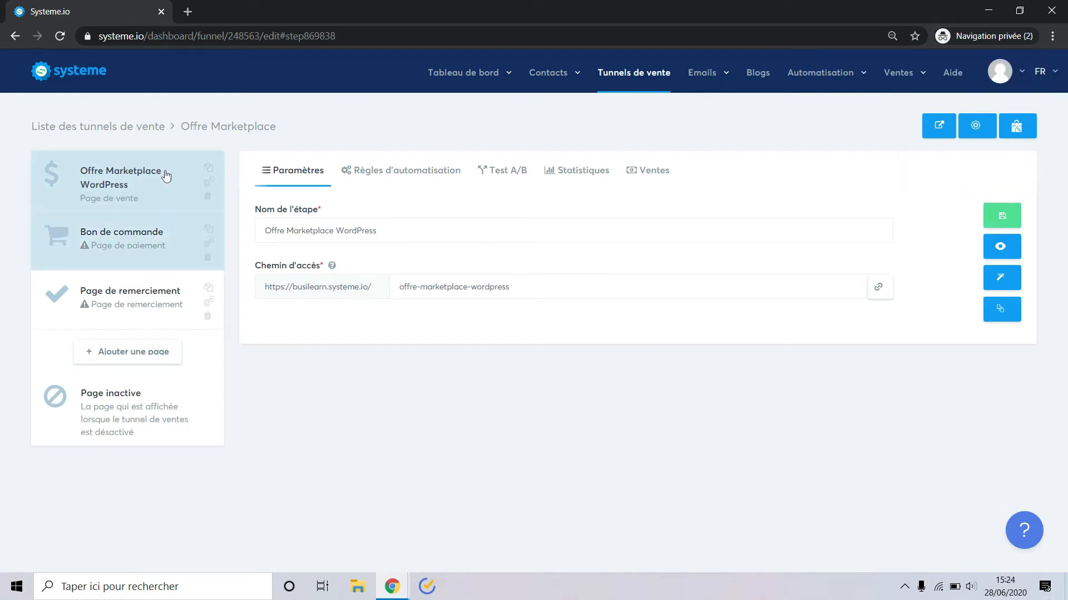
# Step: Look through the templates offered for the thank-you page (Page de remerciement)
pyautogui.click(128, 262)
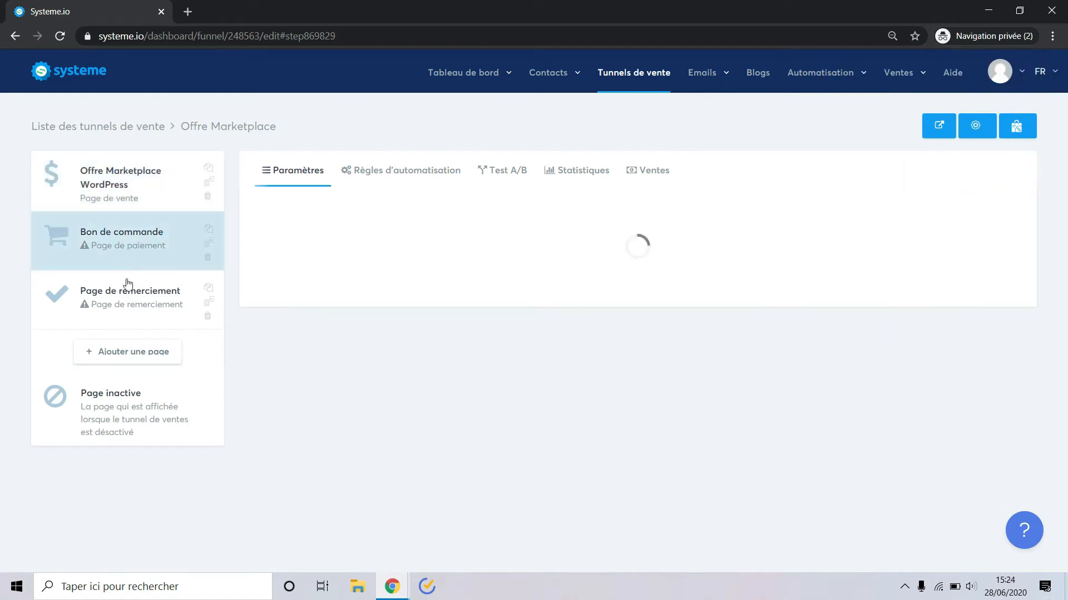
pyautogui.click(128, 294)
pyautogui.scroll(-1, 510, 403)
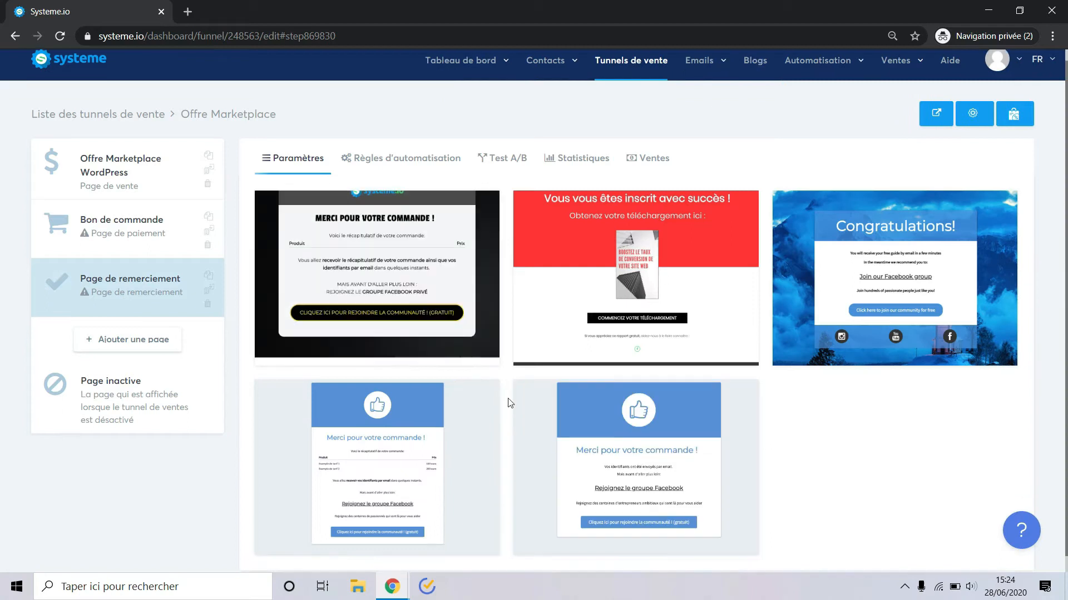
pyautogui.scroll(-1, 511, 403)
pyautogui.scroll(1, 510, 403)
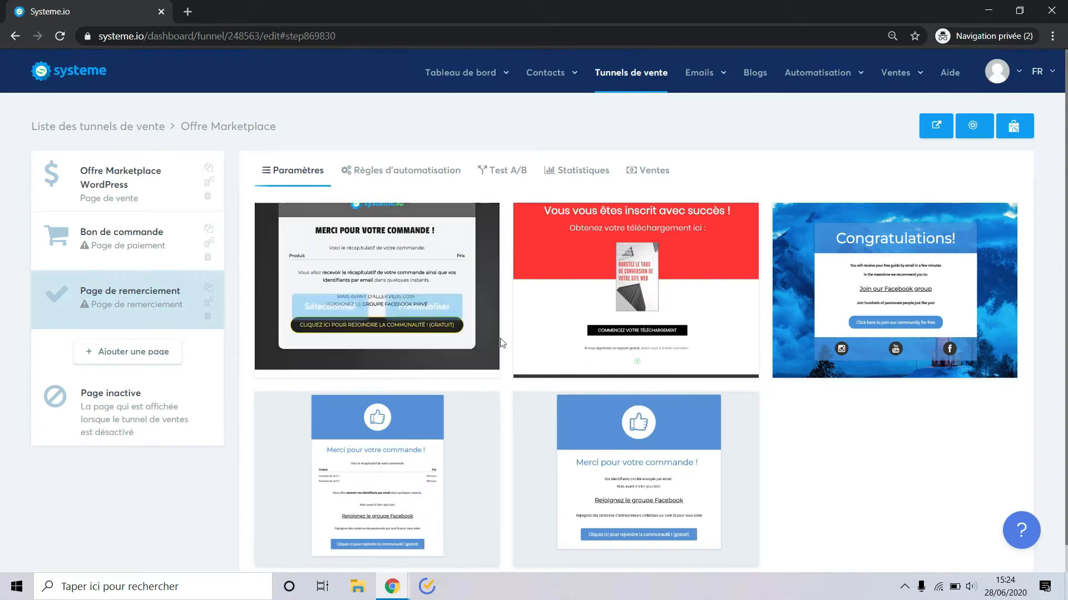
pyautogui.click(126, 189)
# Step: Preview the first payment page template for Bon de commande through to its footer, and close the preview
pyautogui.click(122, 262)
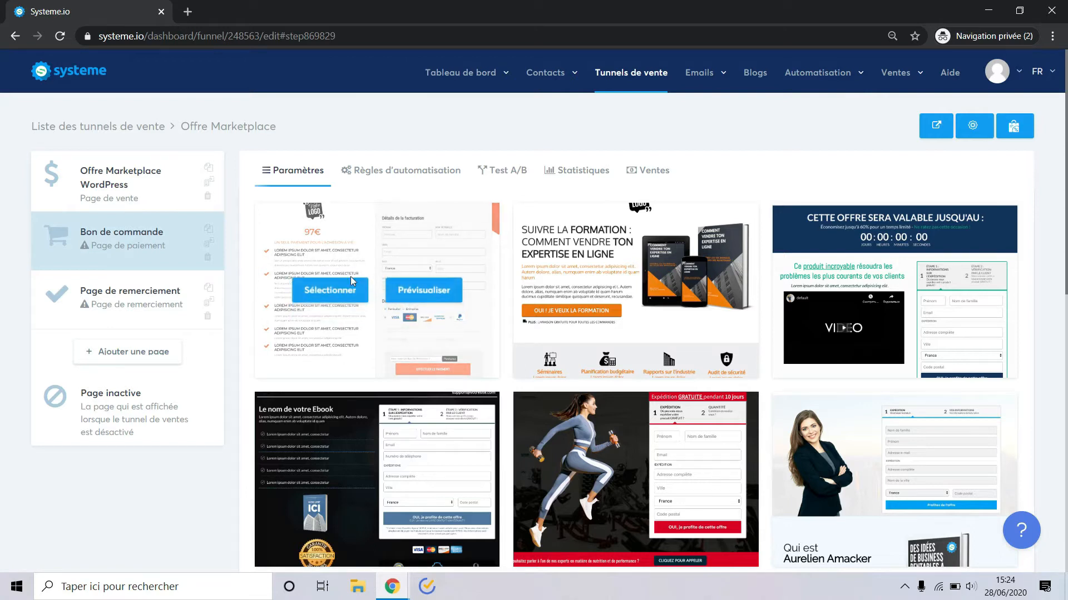
pyautogui.click(424, 290)
pyautogui.scroll(-10, 529, 326)
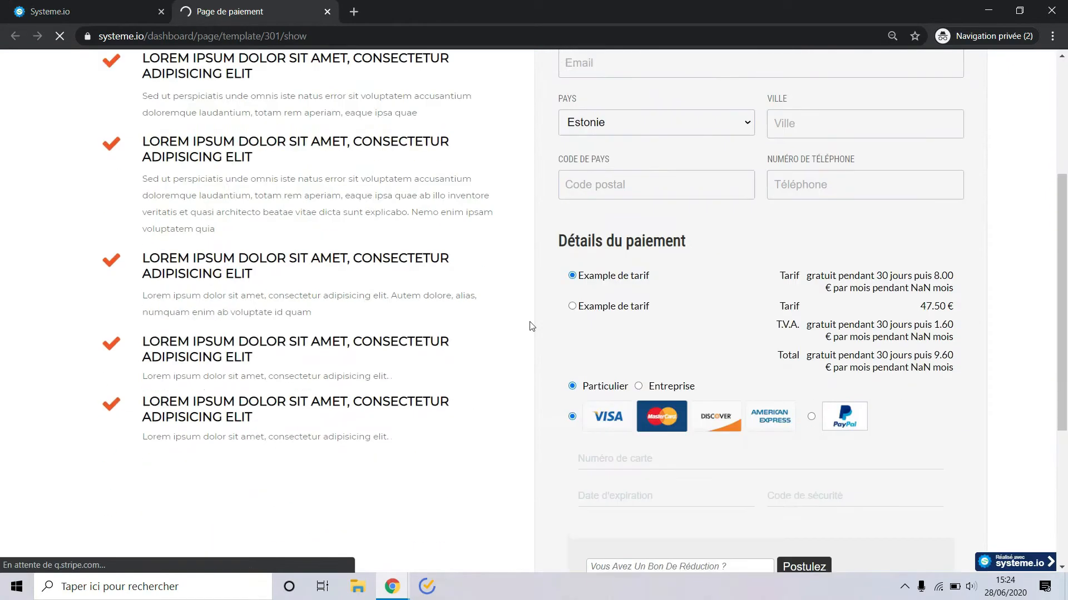
pyautogui.scroll(-4, 529, 326)
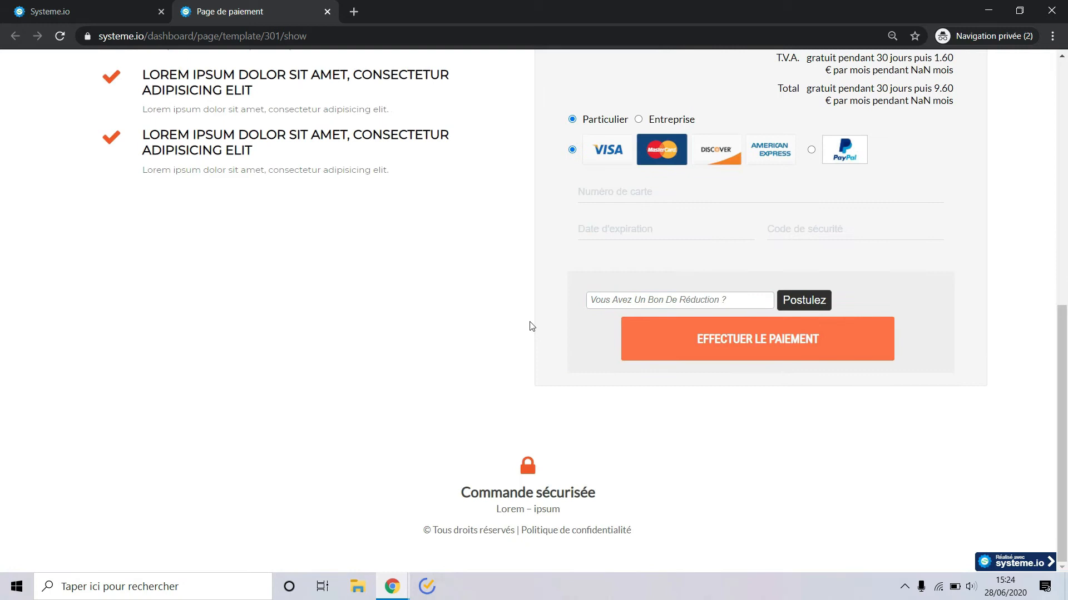
pyautogui.scroll(14, 529, 326)
pyautogui.click(327, 11)
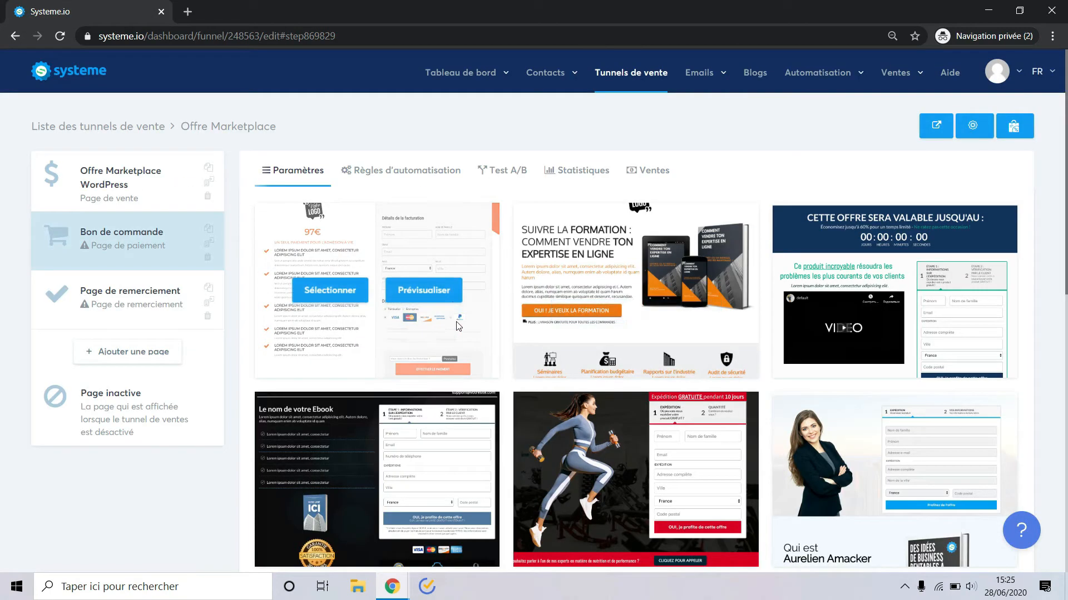
# Step: Select the first payment page template for Bon de commande and set its URL path to "validation-commande-marketplace"
pyautogui.click(340, 291)
pyautogui.moveTo(471, 302); pyautogui.dragTo(406, 300)
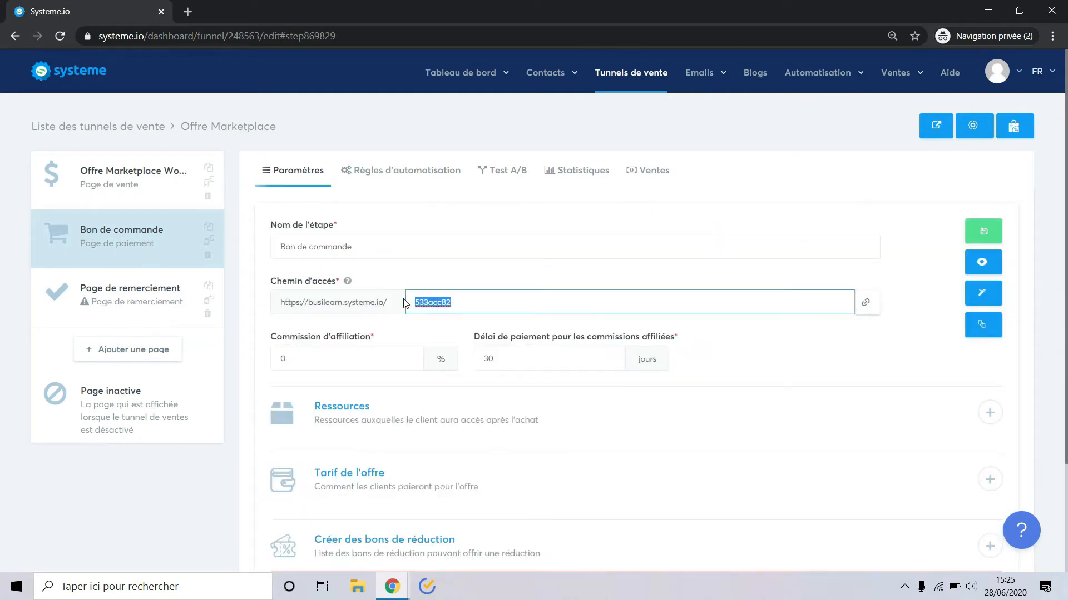
pyautogui.write('validation-commande-marketplace')
pyautogui.click(732, 366)
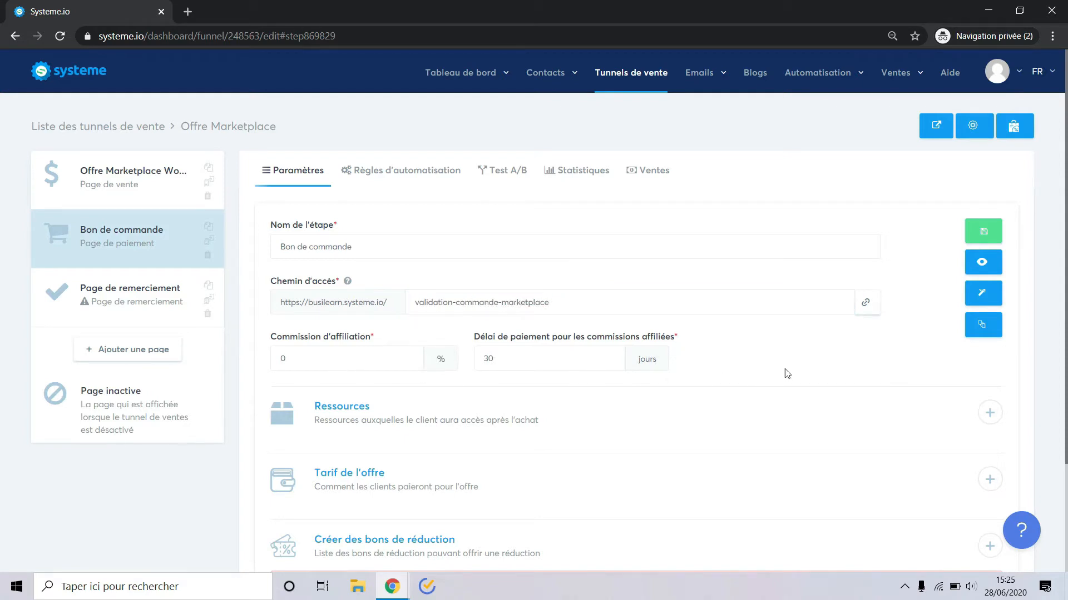
# Step: Set the affiliate commission of the Bon de commande page to 20%
pyautogui.scroll(-2, 786, 372)
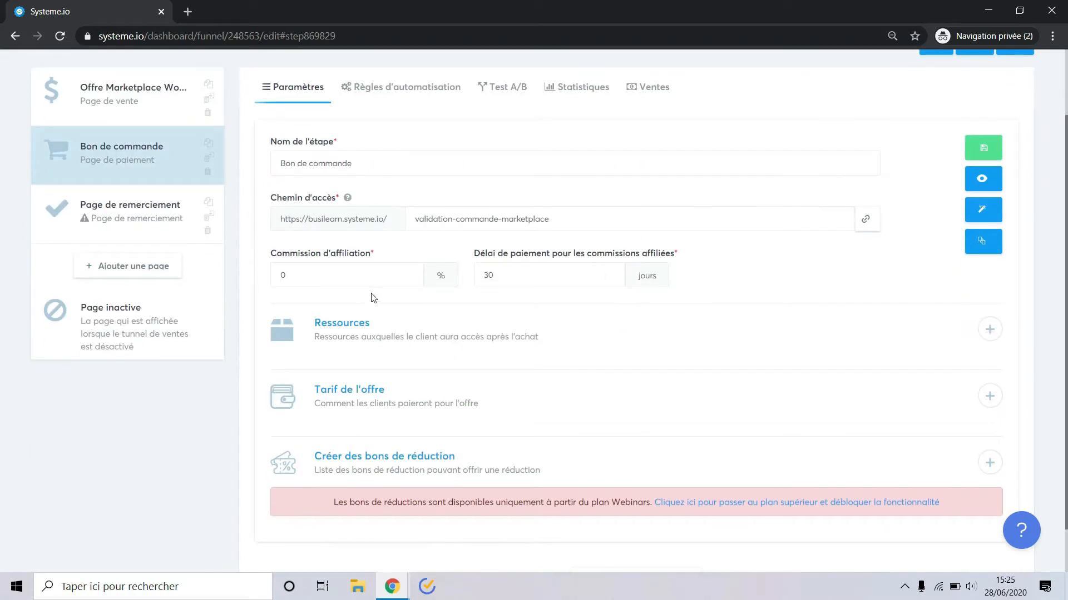
pyautogui.click(293, 280)
pyautogui.doubleClick(292, 281)
pyautogui.press('BackSpace')
pyautogui.write('2')
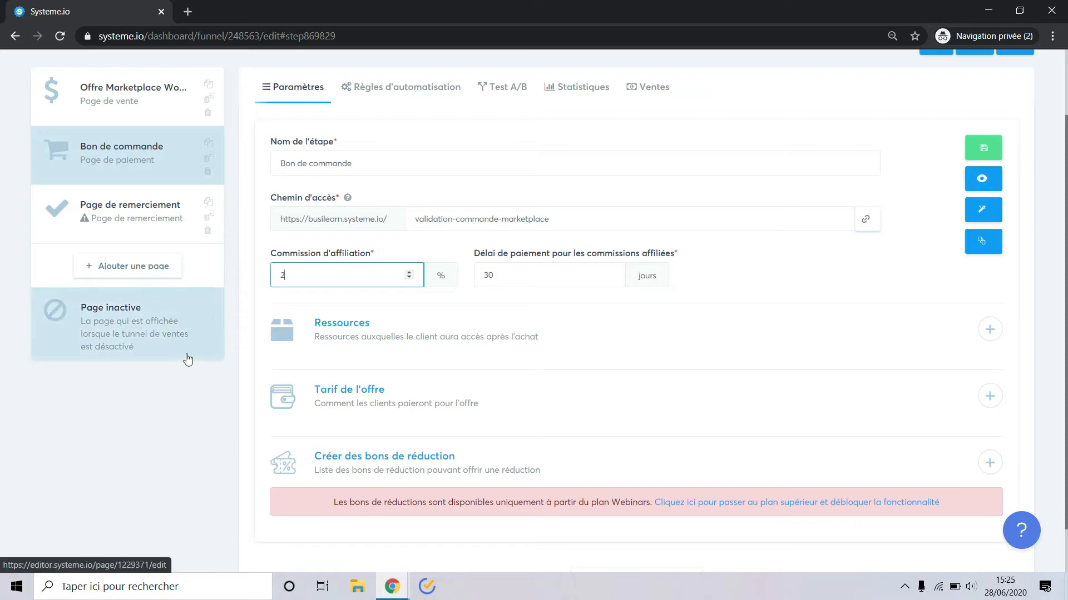
pyautogui.click(239, 358)
# Step: Add a resource to the Bon de commande page and set its type to "Ajouter un tag"
pyautogui.scroll(-1, 691, 332)
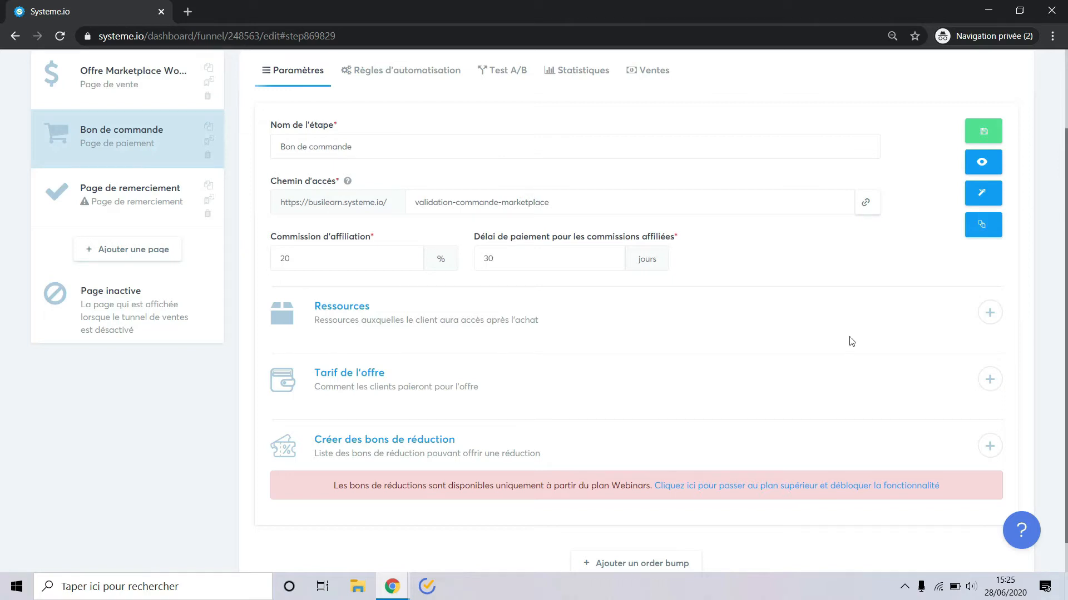
pyautogui.scroll(-1, 851, 342)
pyautogui.click(989, 274)
pyautogui.click(815, 323)
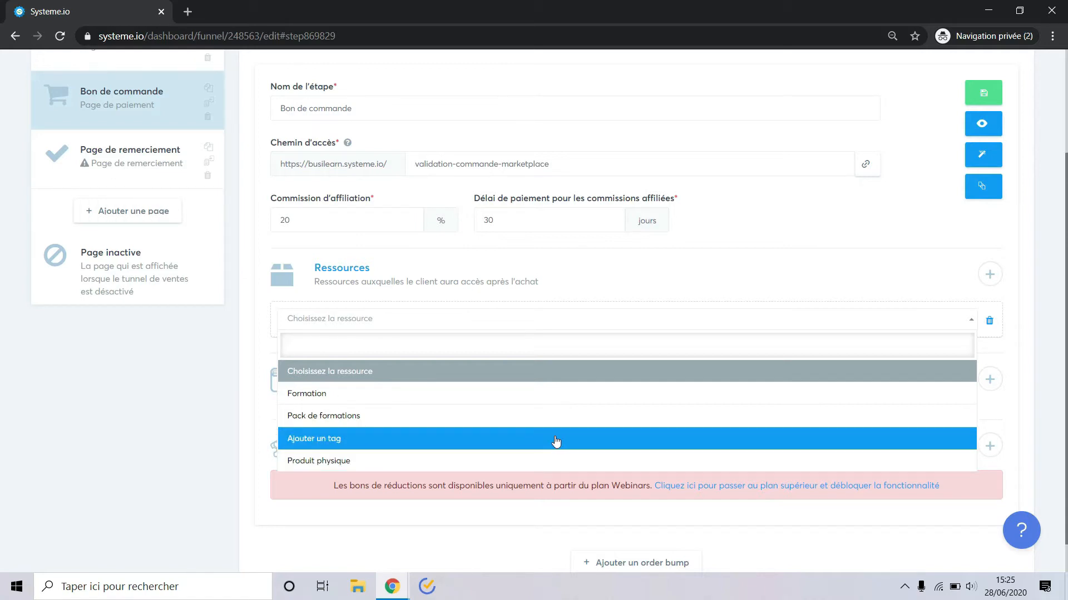
pyautogui.click(556, 439)
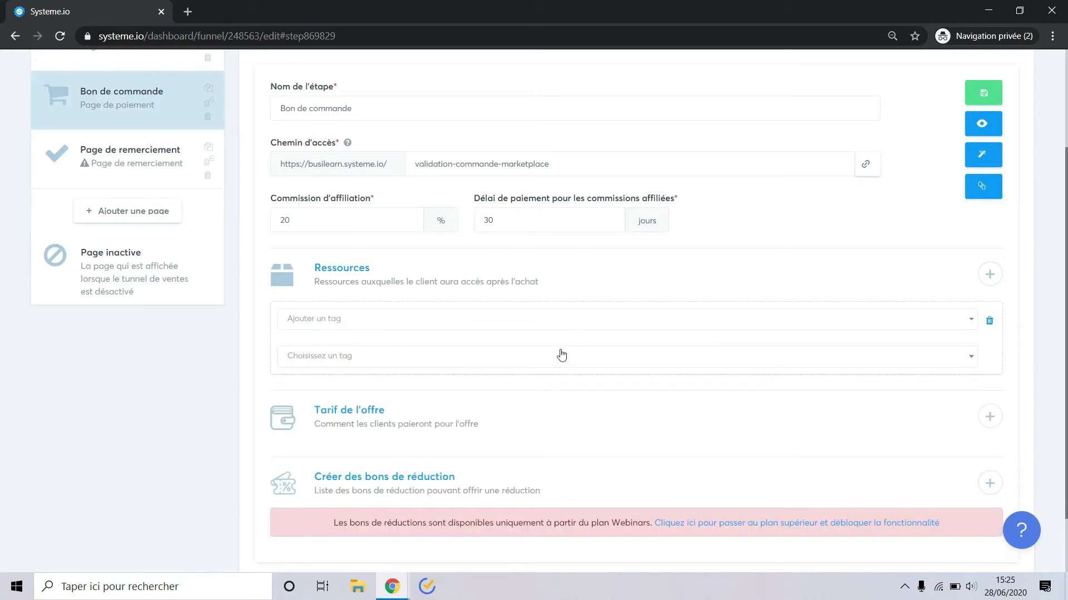
# Step: Look at the pricing options for the Bon de commande offer and close the dialog without choosing a price
pyautogui.scroll(-2, 578, 406)
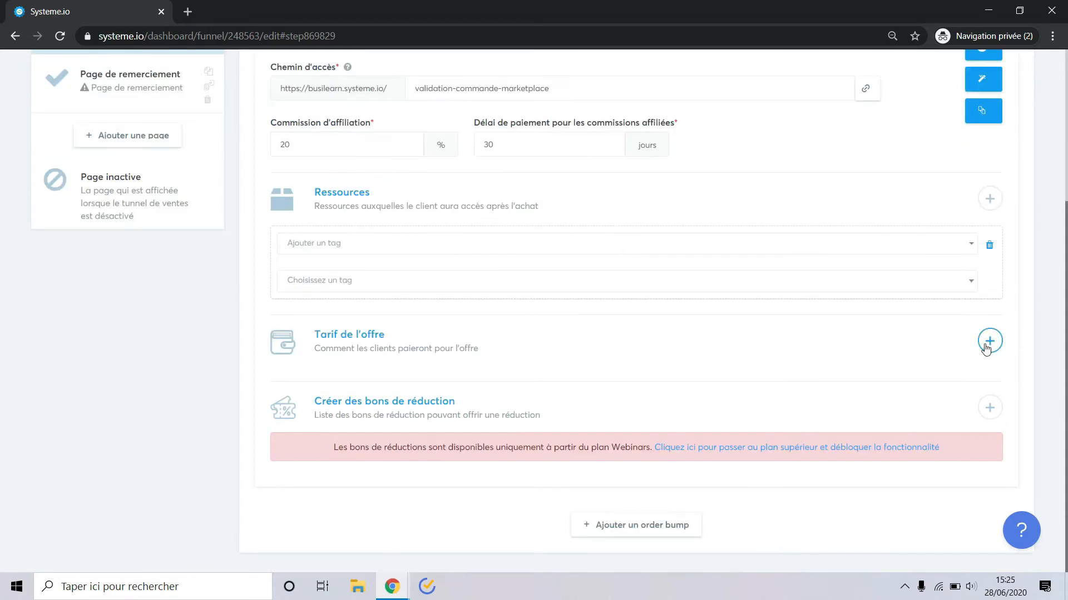
pyautogui.click(989, 341)
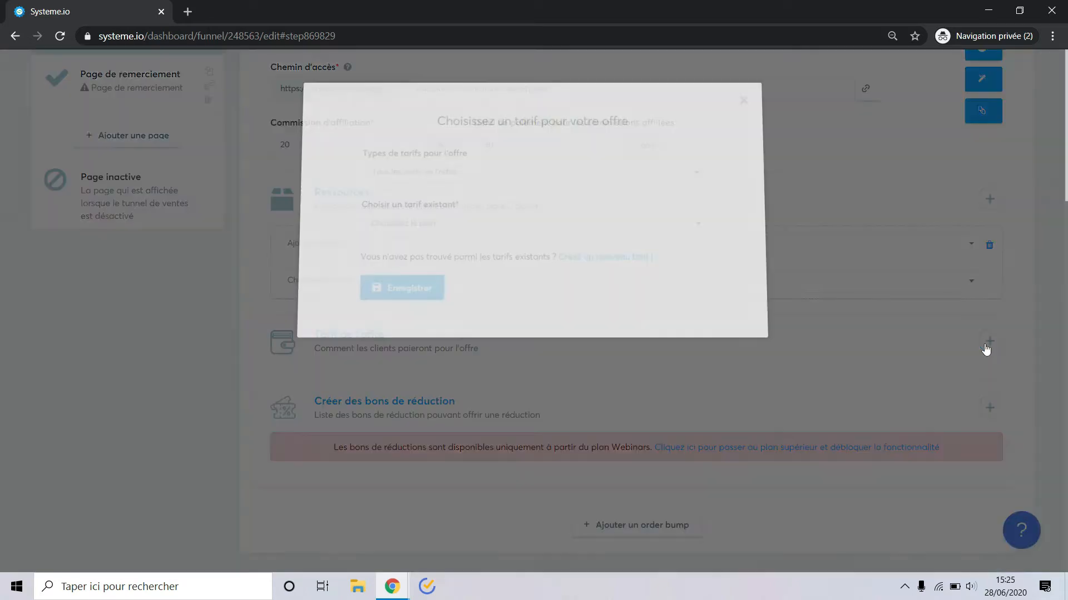
pyautogui.click(541, 175)
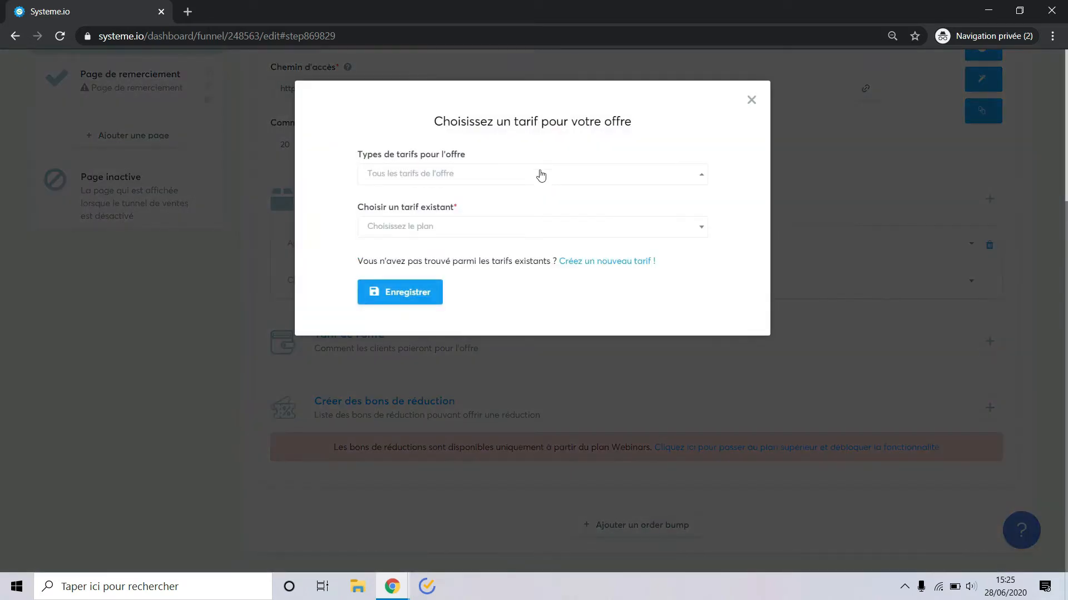
pyautogui.click(752, 101)
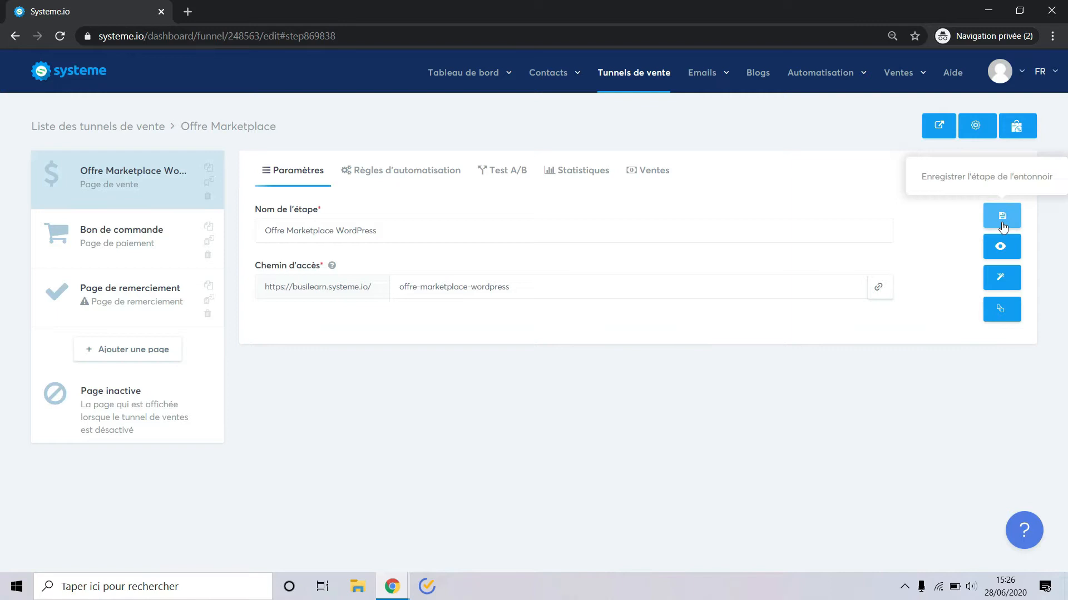
# Step: Open the Offre Marketplace WordPress sales page in the page editor and check the saved blocks under "Mes blocs"
pyautogui.click(1010, 284)
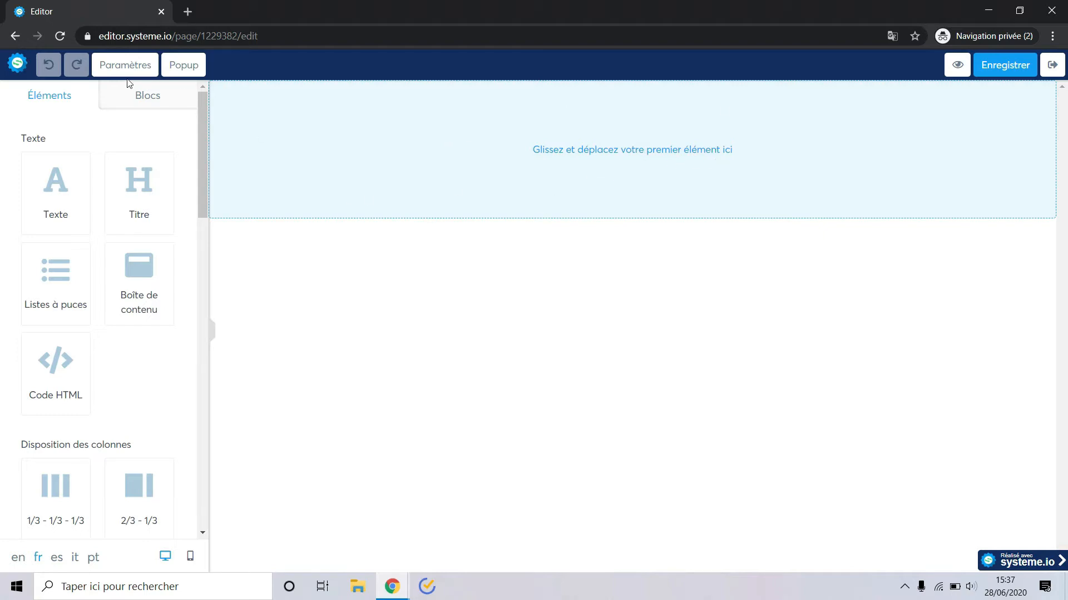
pyautogui.click(142, 104)
pyautogui.click(51, 135)
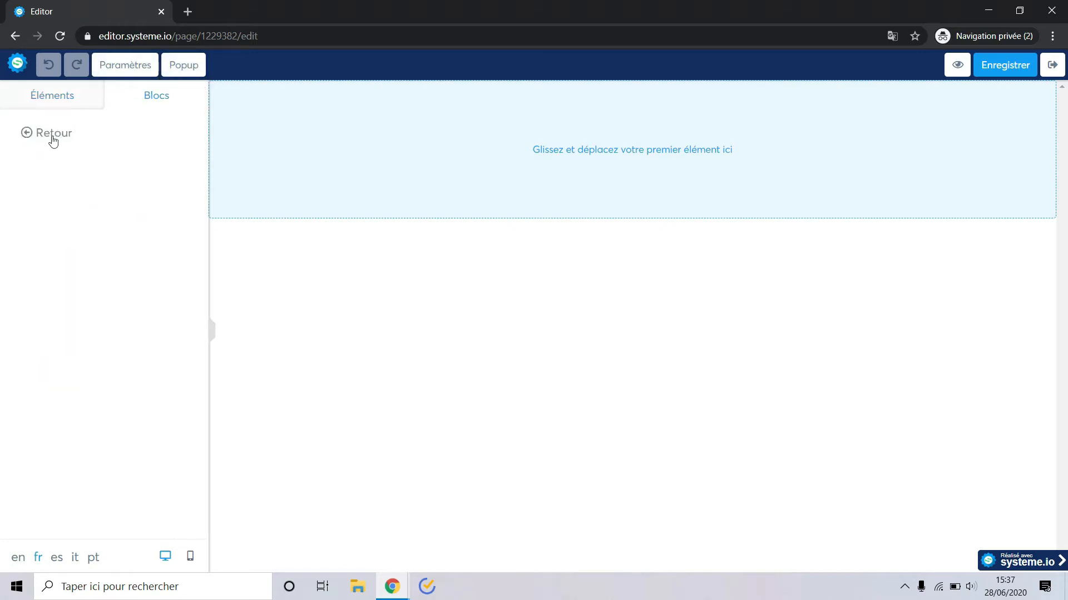
pyautogui.click(59, 135)
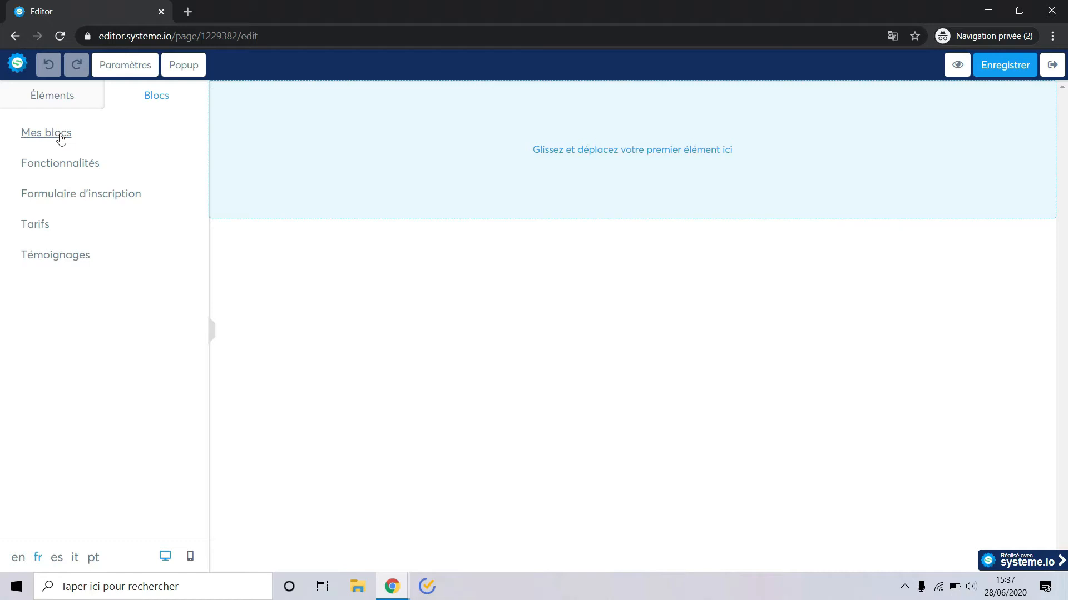
# Step: Browse the ready-made blocks in the Fonctionnalités and Formulaire d'inscription categories
pyautogui.click(92, 163)
pyautogui.scroll(-3, 107, 255)
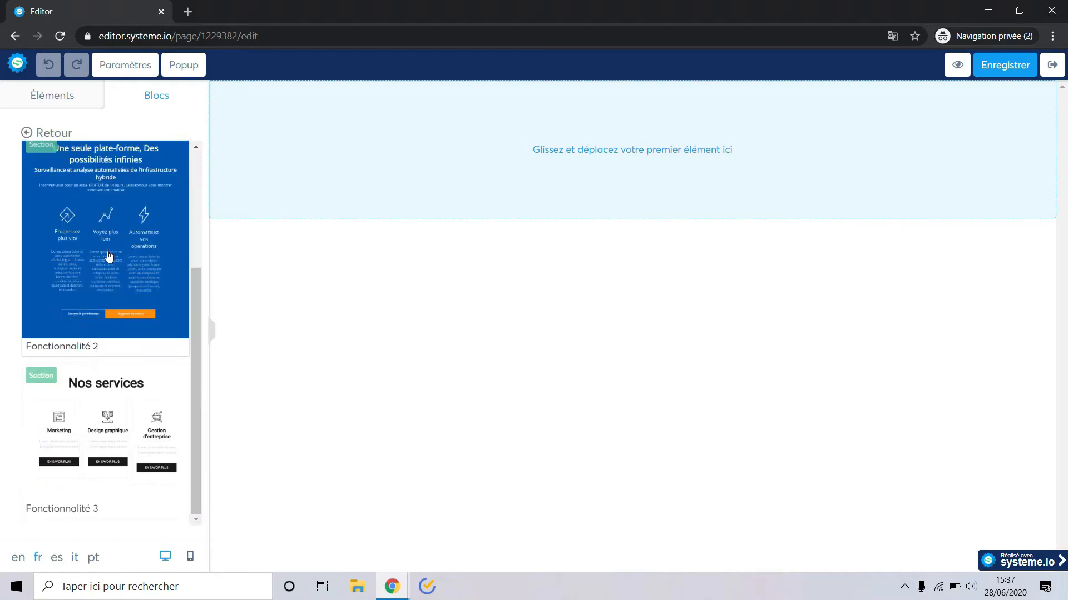
pyautogui.scroll(2, 109, 257)
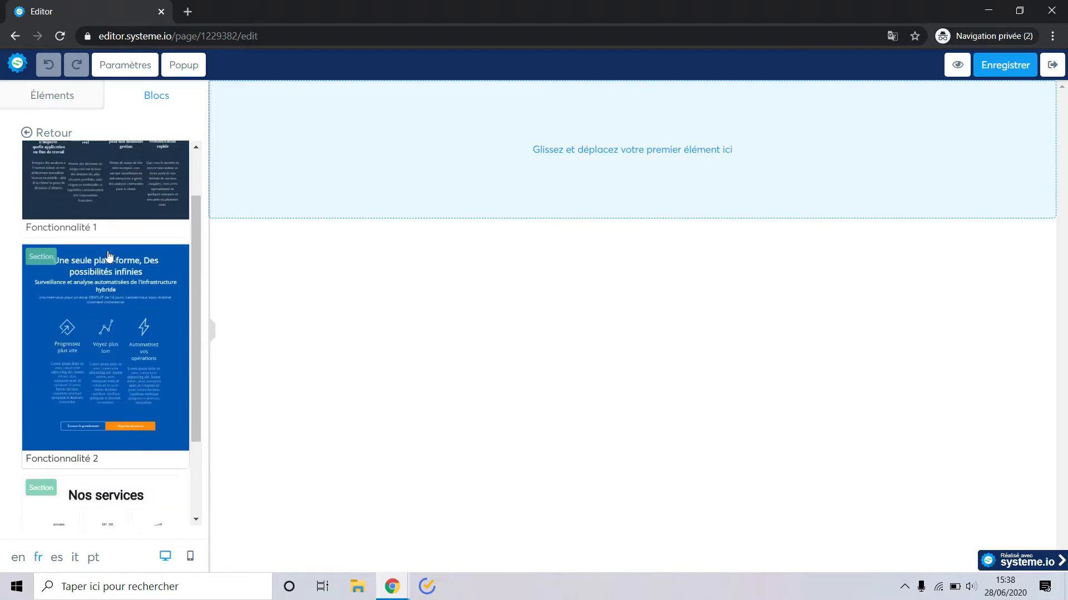
pyautogui.click(58, 133)
pyautogui.click(61, 198)
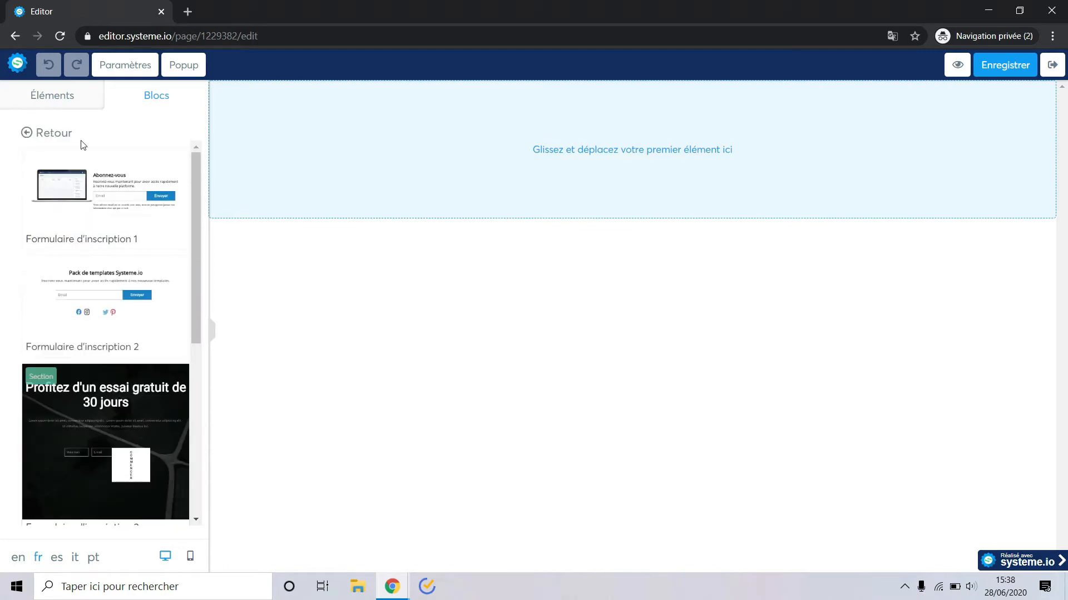
# Step: Browse the ready-made blocks in the Tarif and Témoignage categories
pyautogui.click(56, 133)
pyautogui.click(47, 233)
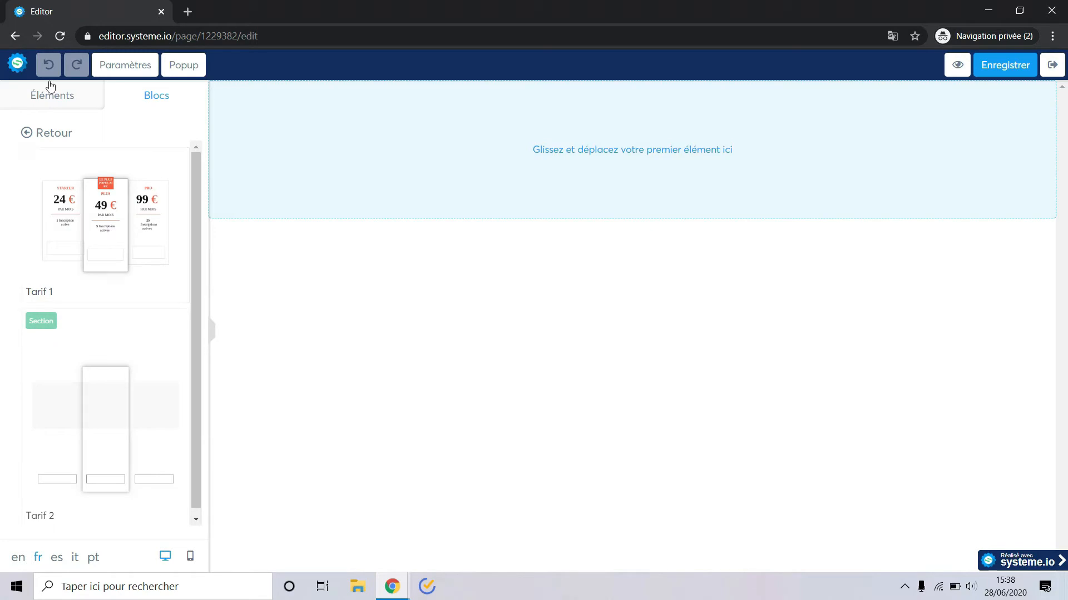
pyautogui.click(52, 138)
pyautogui.click(50, 255)
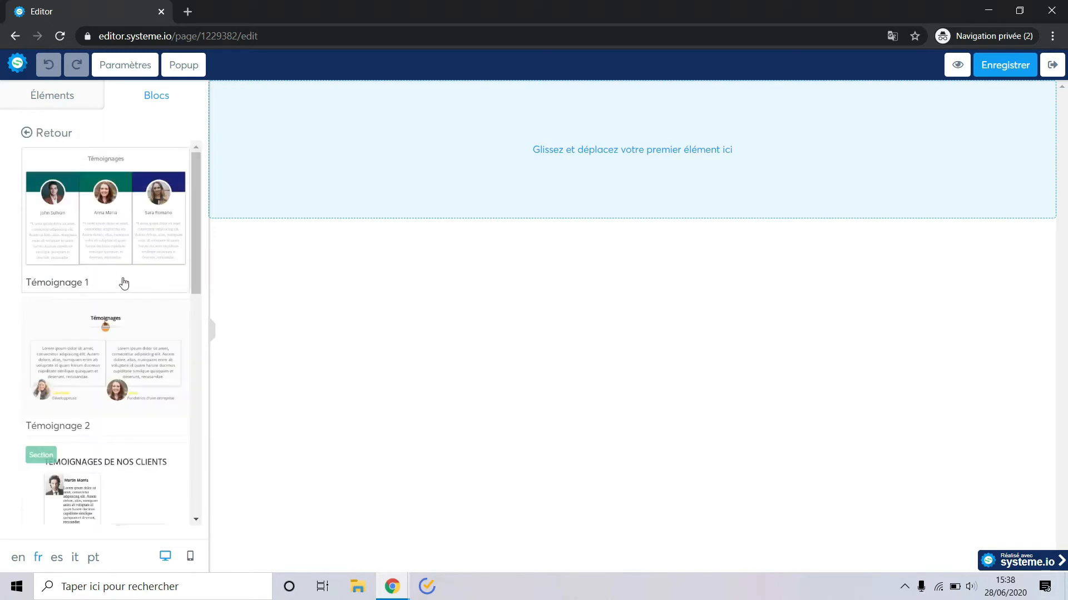
pyautogui.scroll(-5, 138, 301)
pyautogui.scroll(5, 135, 298)
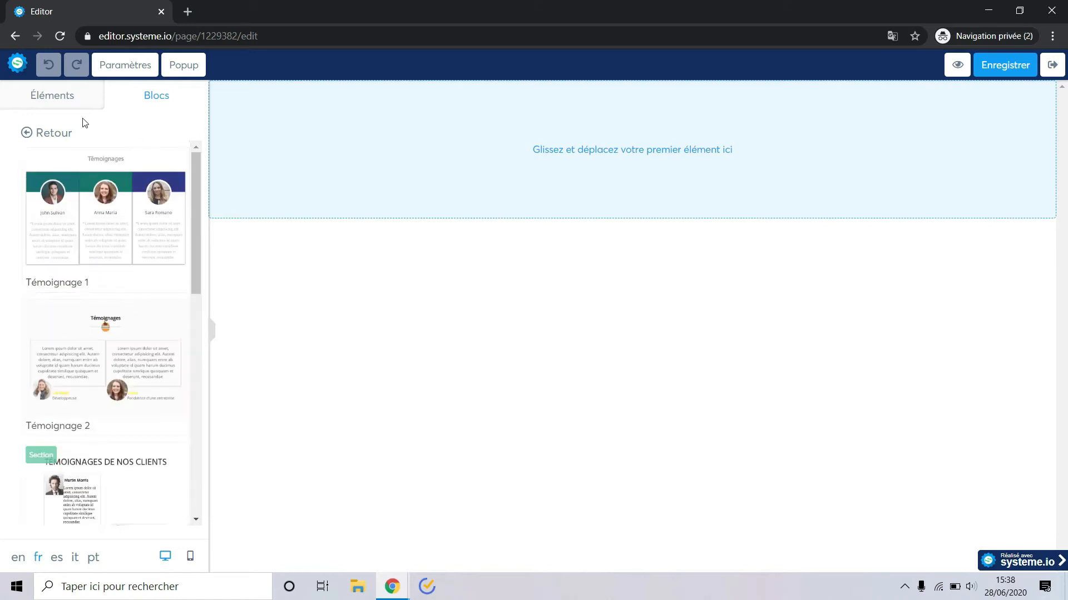
# Step: Look through the individual page elements, from the text items to the column layouts and beyond
pyautogui.click(54, 100)
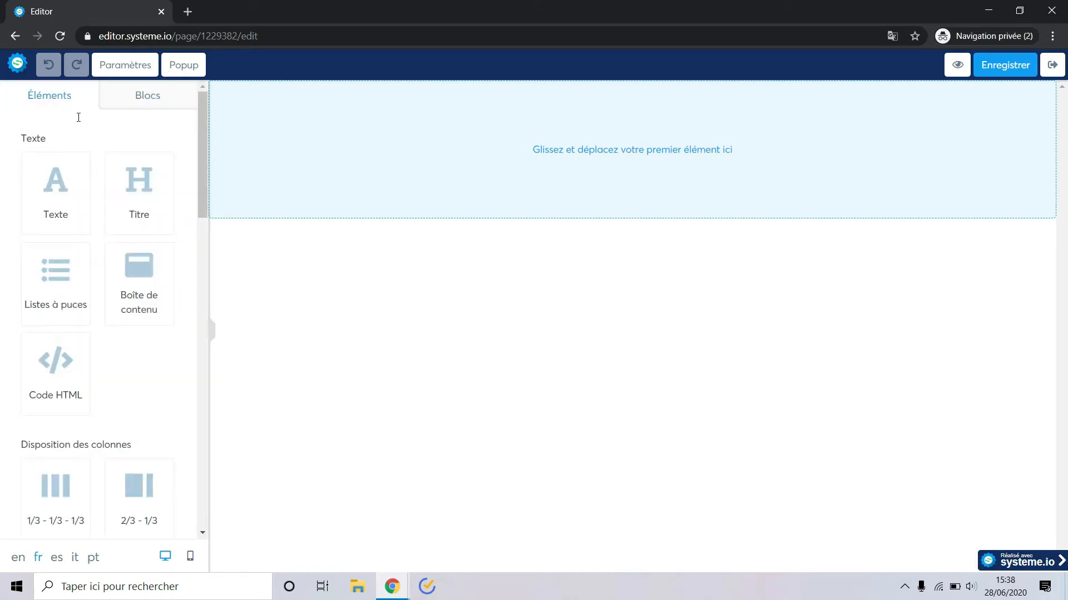
pyautogui.scroll(-7, 139, 411)
pyautogui.scroll(7, 135, 409)
# Step: Review the page settings for default font, language, background and search engine optimization
pyautogui.click(138, 59)
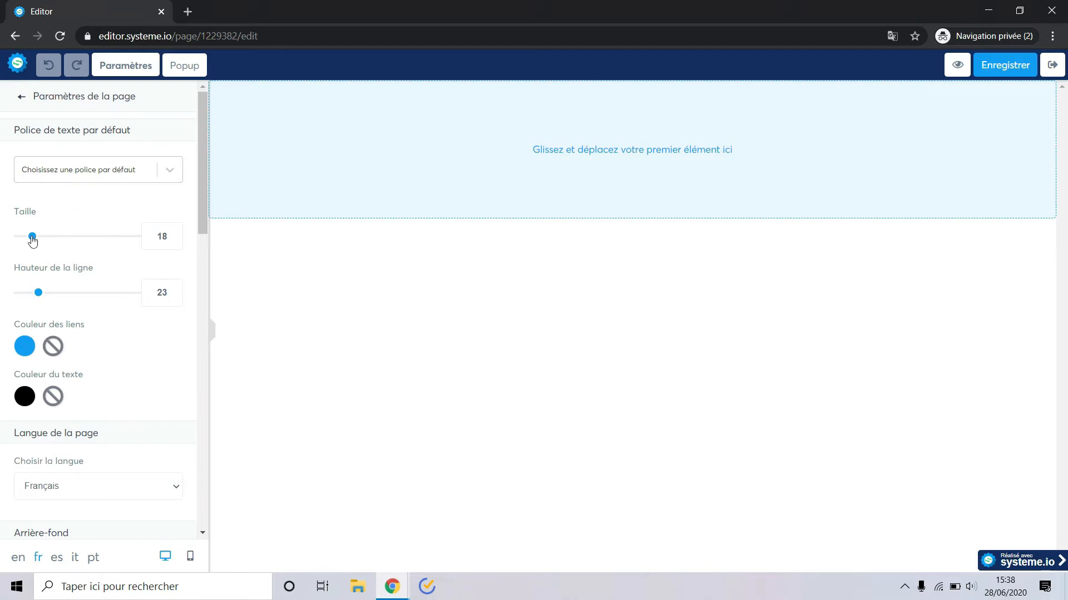
pyautogui.scroll(-2, 106, 277)
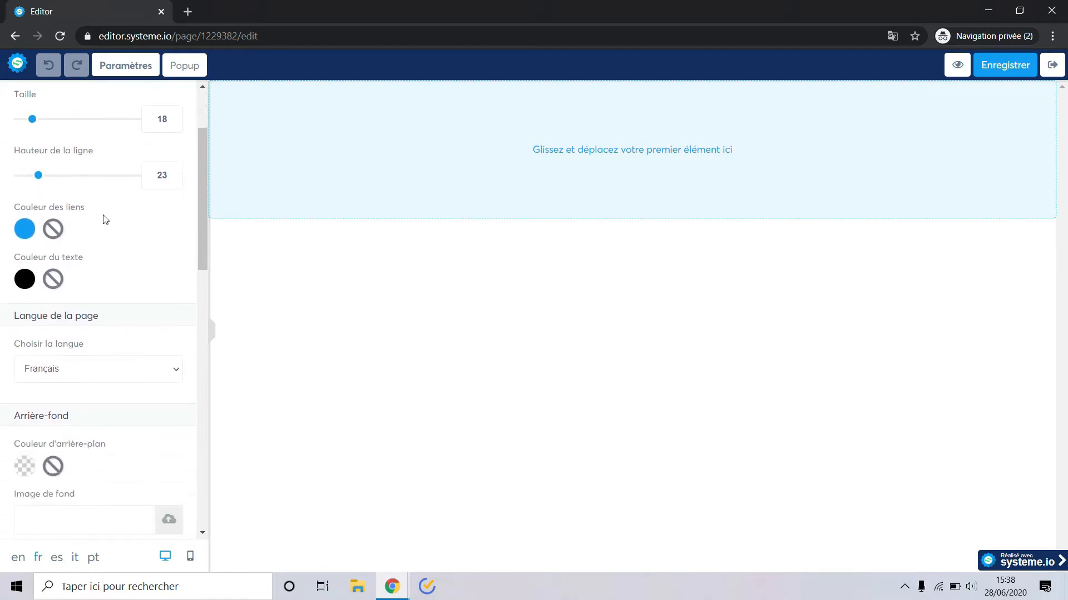
pyautogui.scroll(-4, 122, 278)
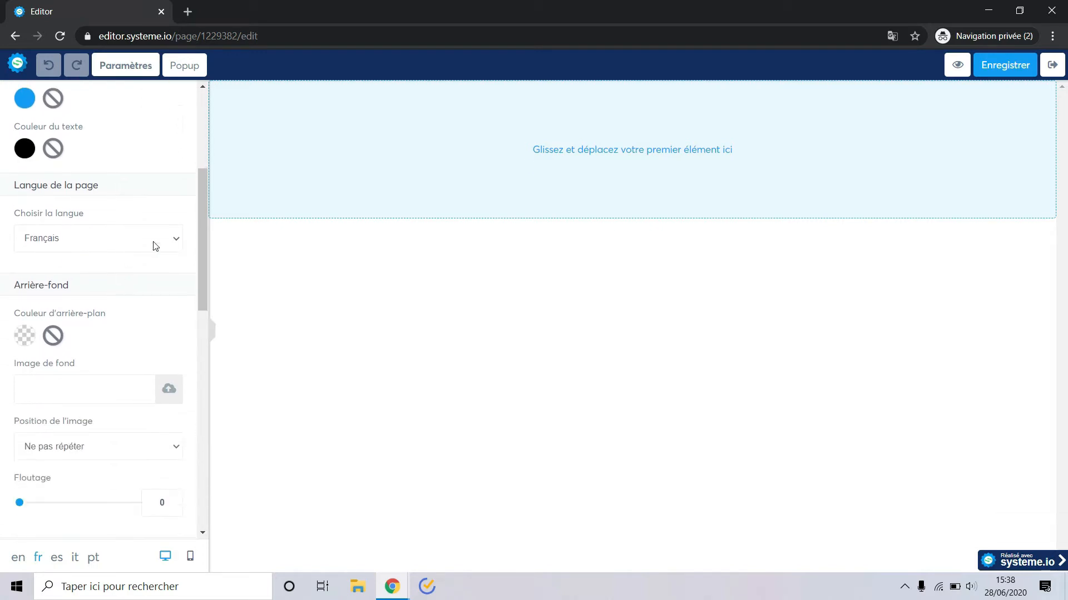
pyautogui.scroll(-1, 112, 245)
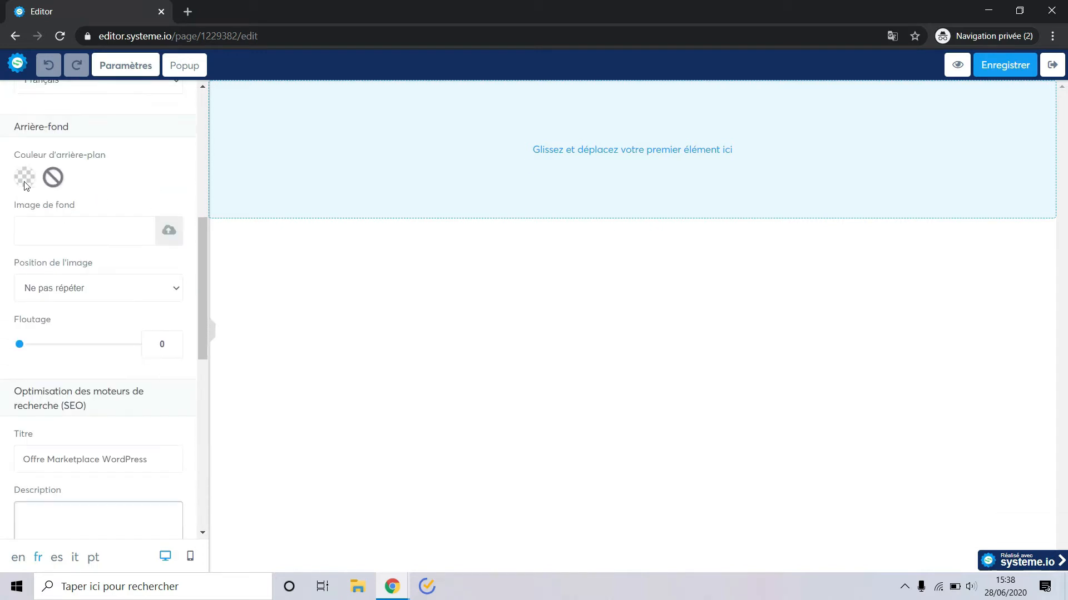
pyautogui.scroll(-3, 98, 181)
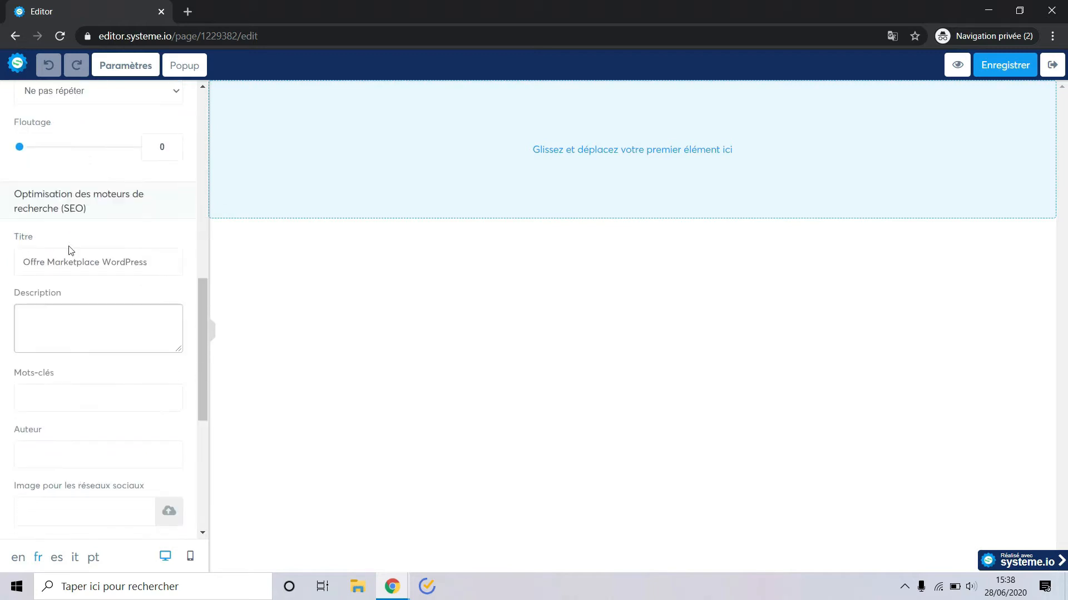
pyautogui.scroll(-1, 127, 219)
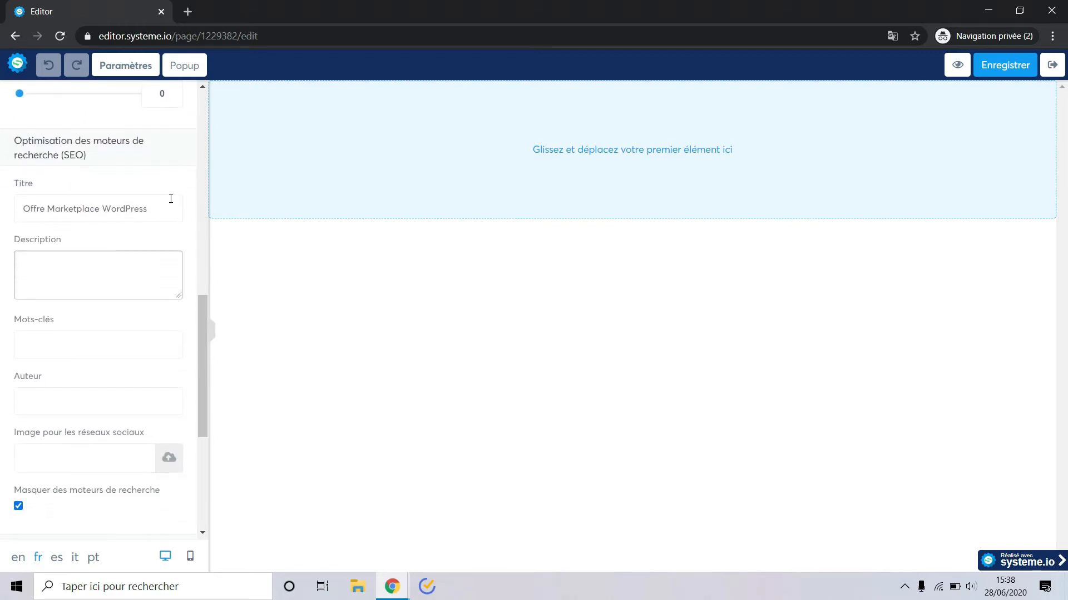
# Step: Examine the page's SEO fields for title, description, keywords, author, social media image and search engine visibility
pyautogui.click(85, 263)
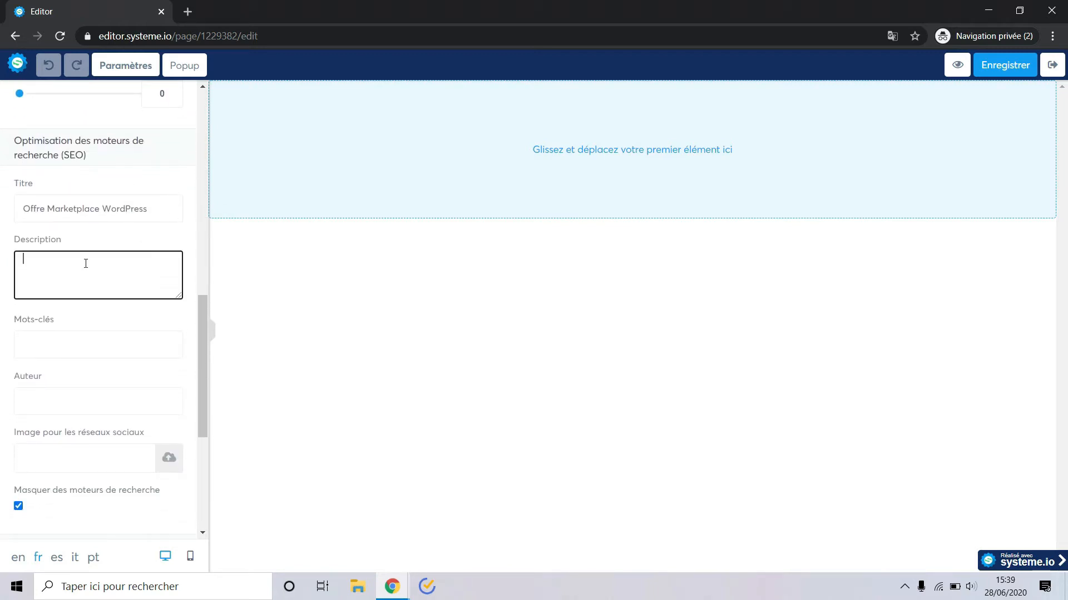
pyautogui.scroll(-2, 89, 255)
pyautogui.click(88, 256)
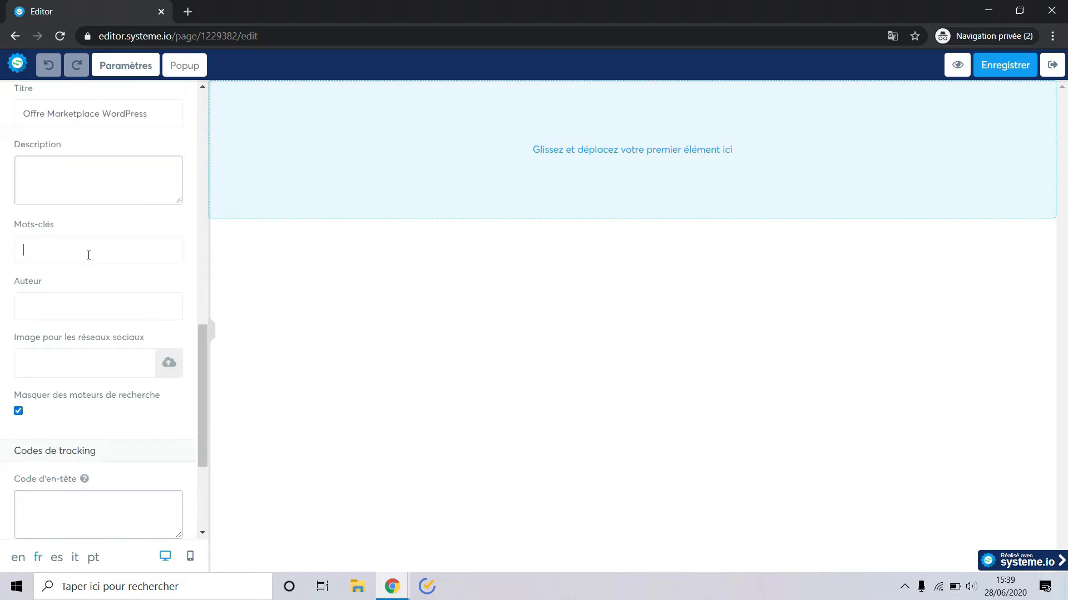
pyautogui.scroll(3, 88, 256)
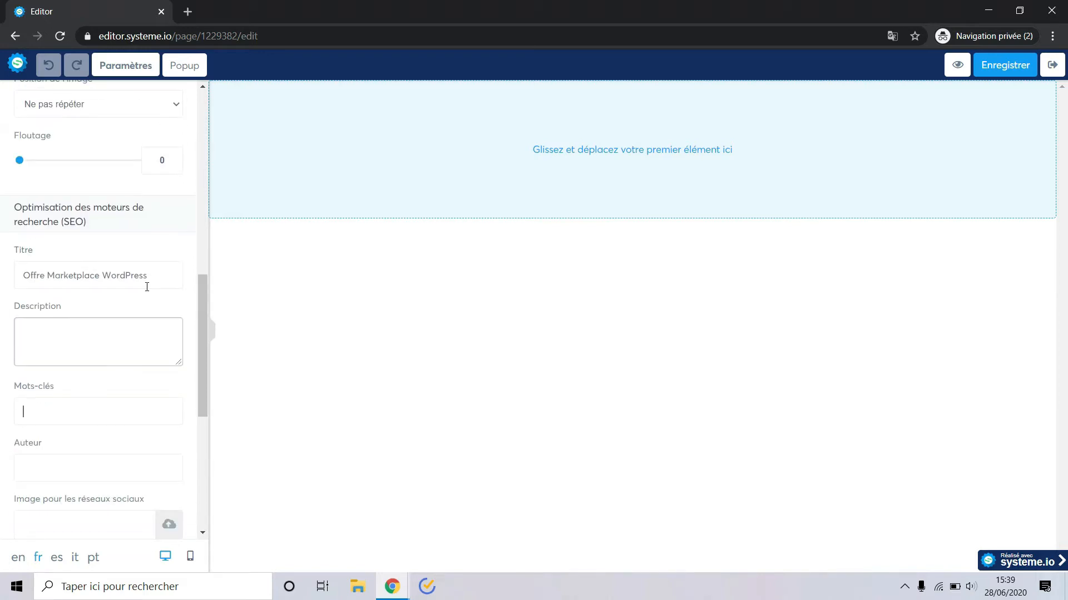
pyautogui.scroll(-1, 147, 287)
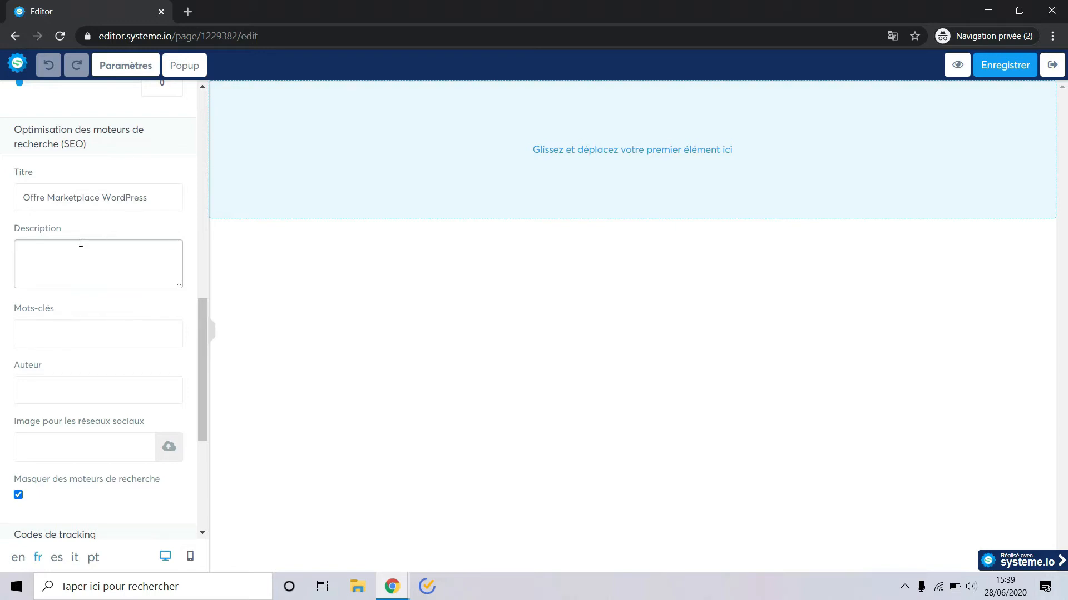
pyautogui.scroll(-1, 123, 303)
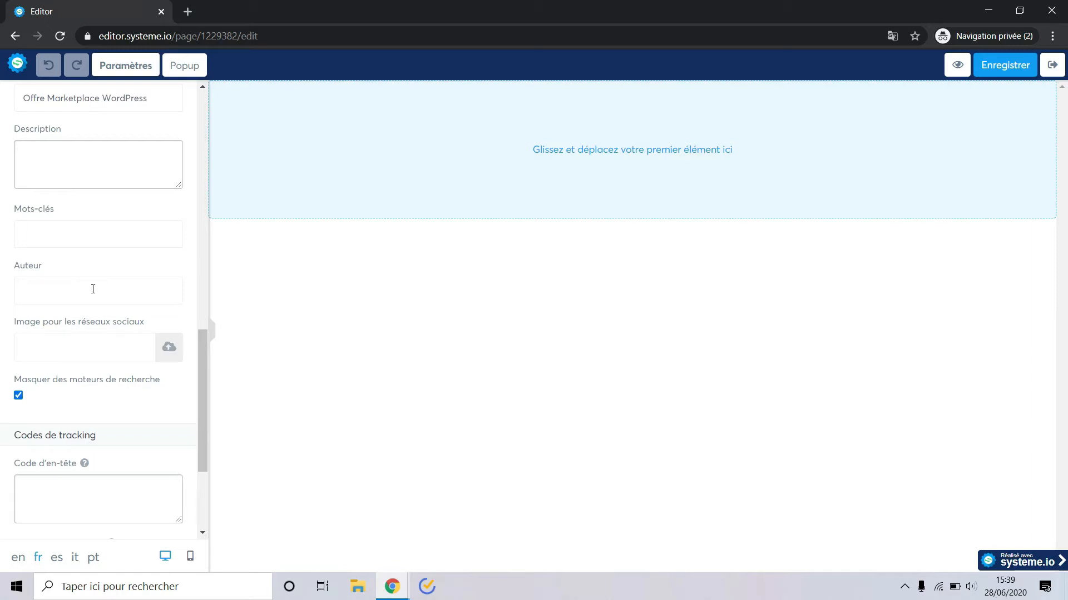
pyautogui.scroll(-1, 117, 289)
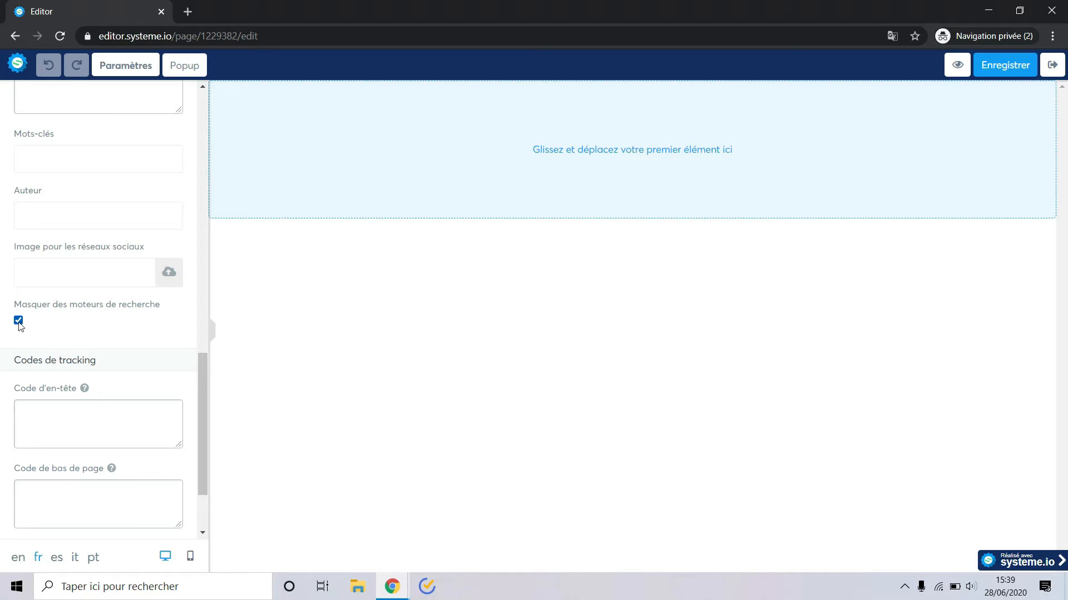
pyautogui.scroll(2, 19, 325)
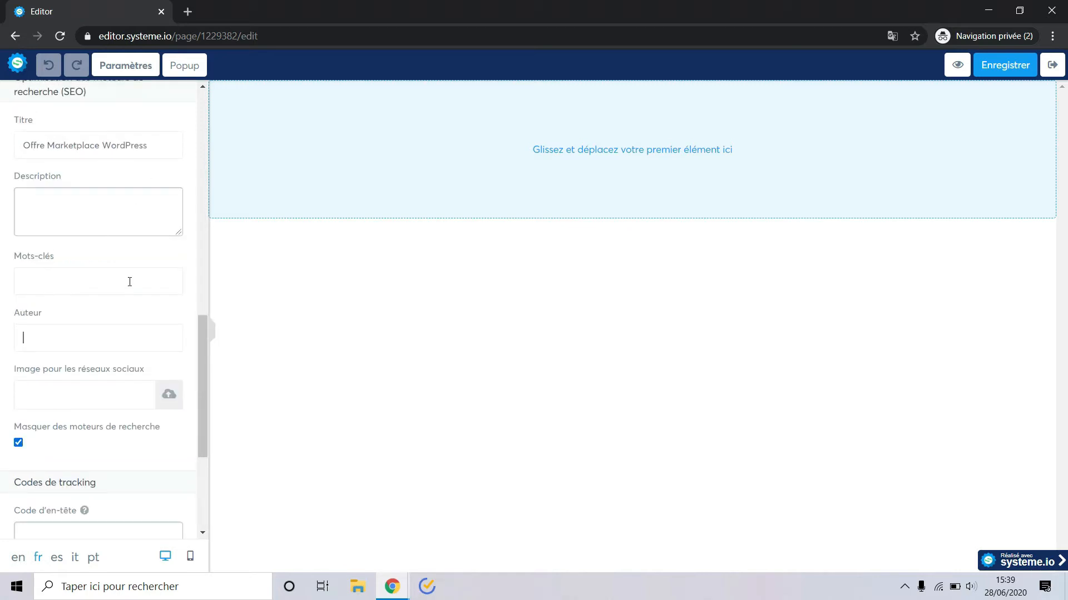
pyautogui.scroll(-2, 130, 281)
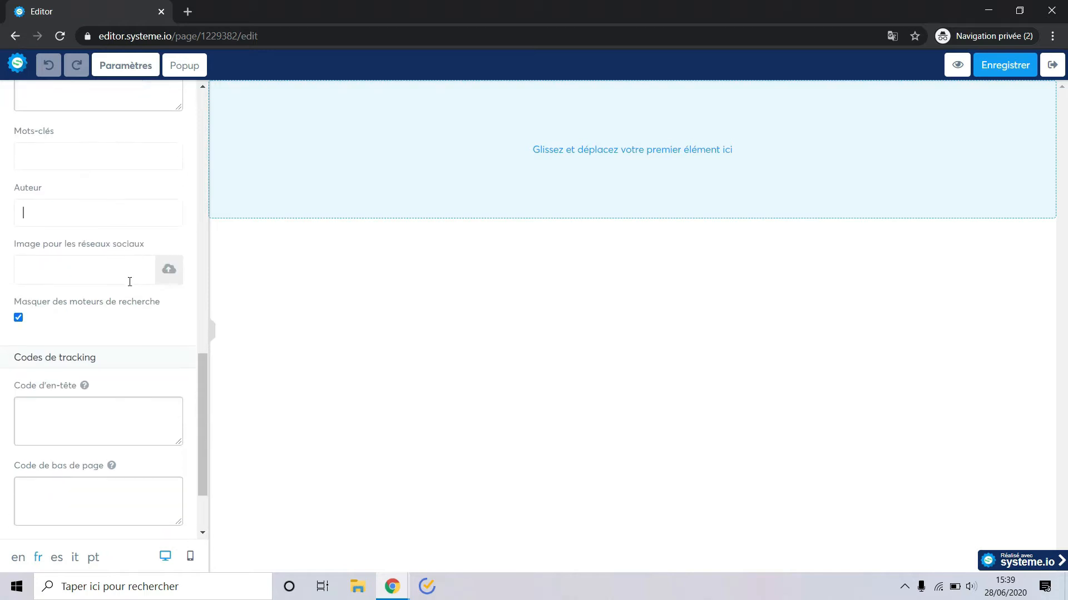
# Step: Switch "Masquer des moteurs de recherche" off and back on in the page's SEO settings
pyautogui.click(18, 318)
pyautogui.click(18, 319)
pyautogui.scroll(-2, 78, 329)
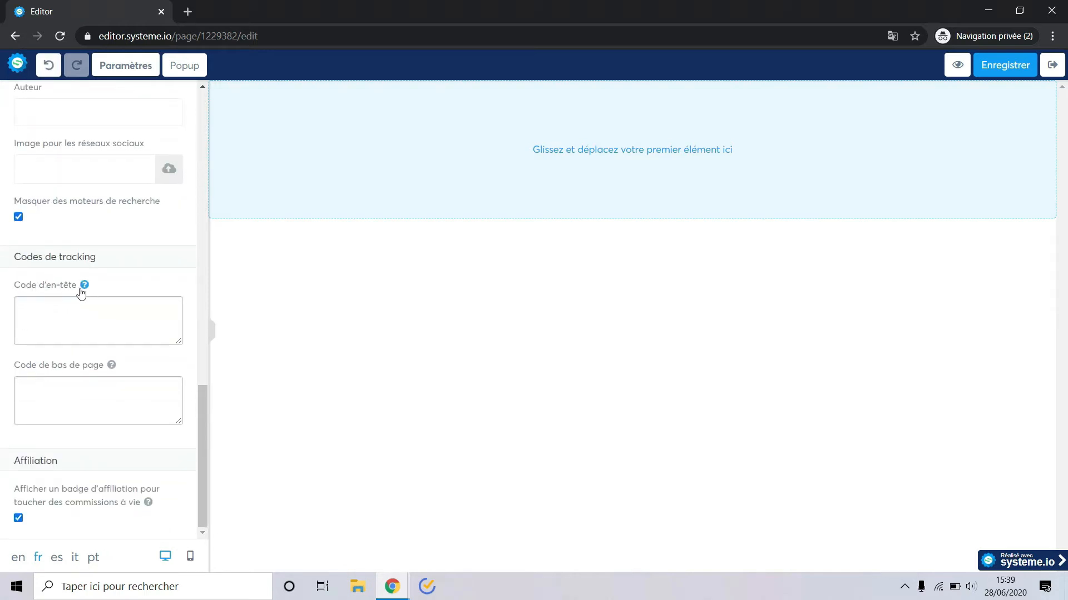
# Step: Check the header tracking code field and switch the page's affiliation badge off and back on
pyautogui.click(73, 326)
pyautogui.click(167, 288)
pyautogui.click(18, 519)
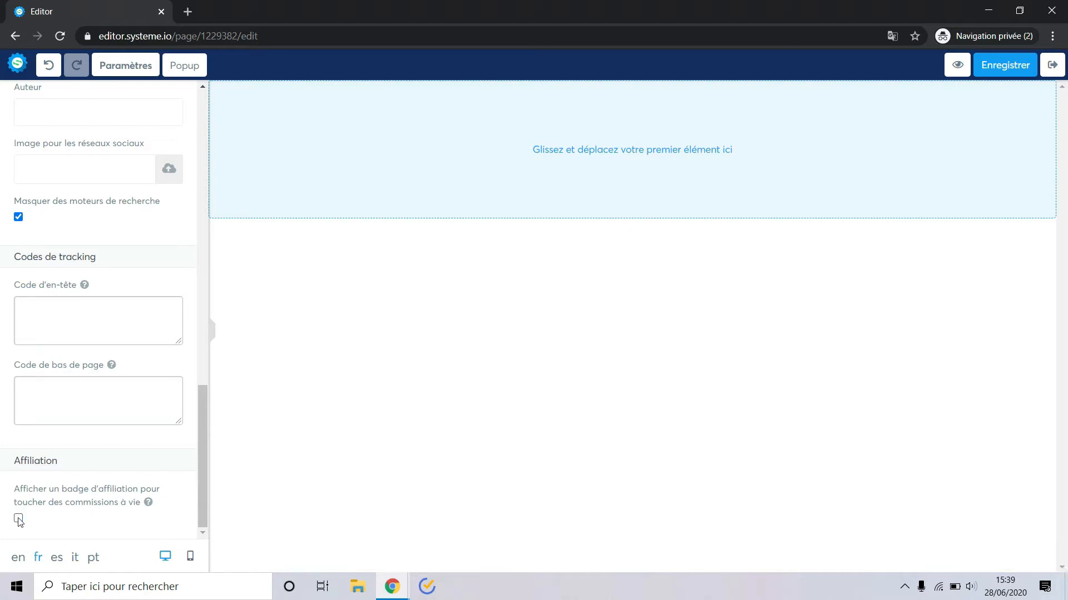
pyautogui.click(19, 518)
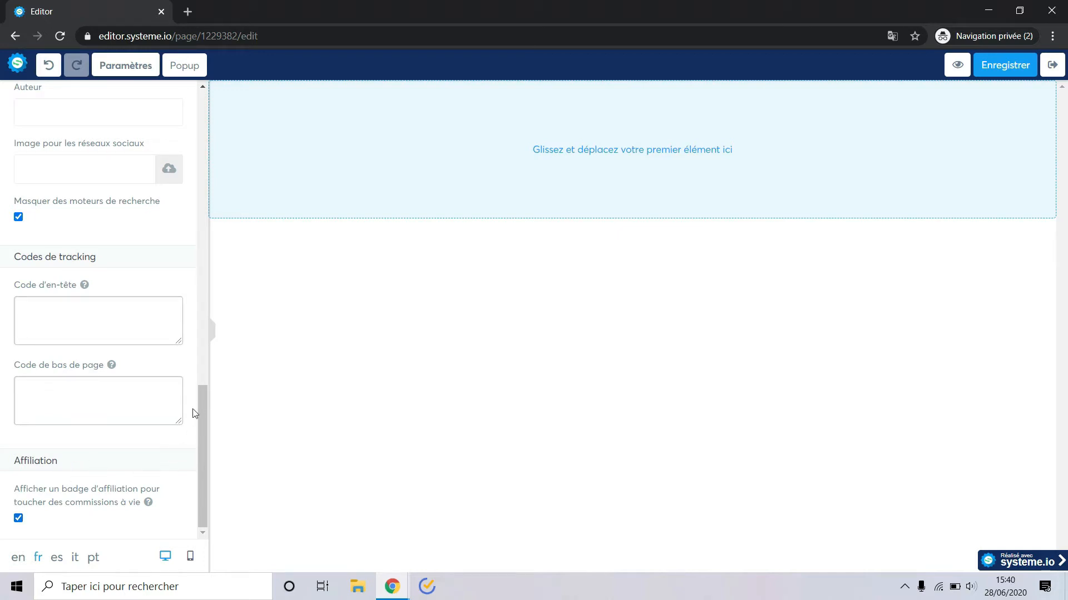
pyautogui.scroll(15, 195, 413)
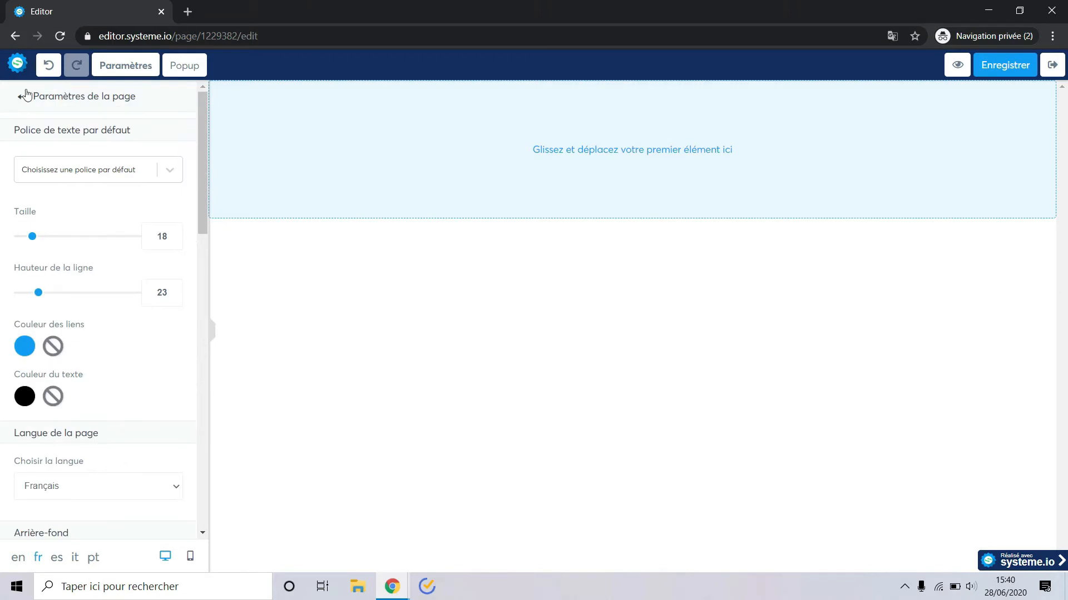
# Step: Add a popup to the sales page and open its settings
pyautogui.click(184, 65)
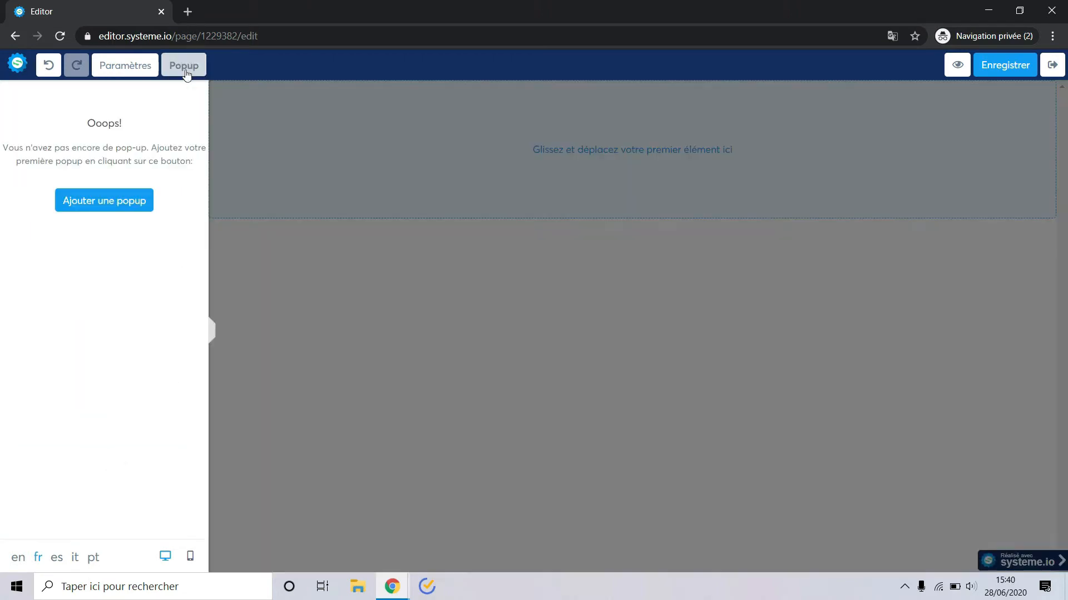
pyautogui.click(109, 201)
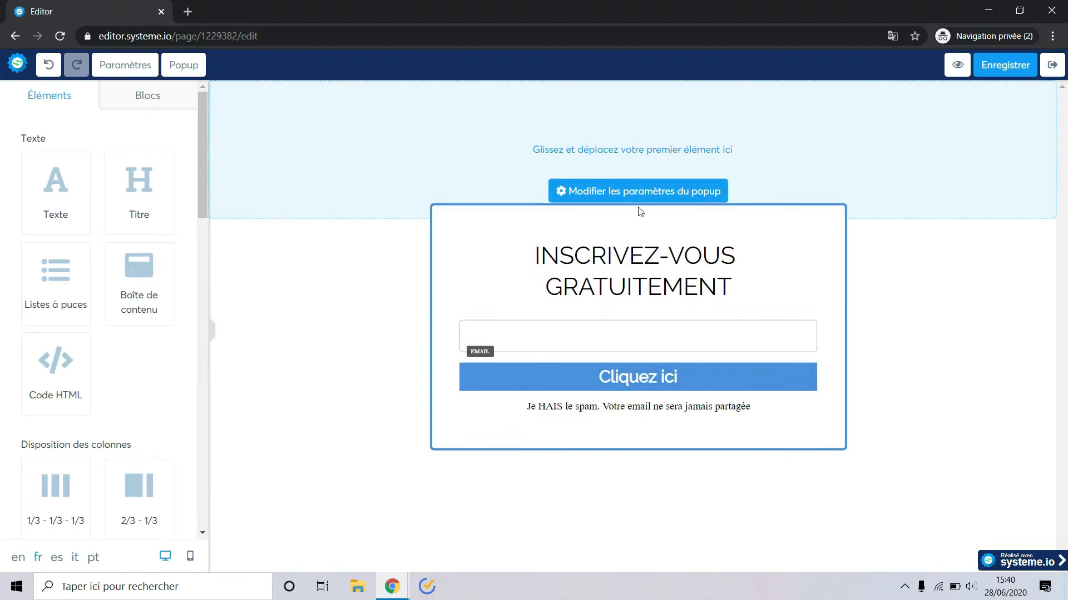
pyautogui.click(642, 193)
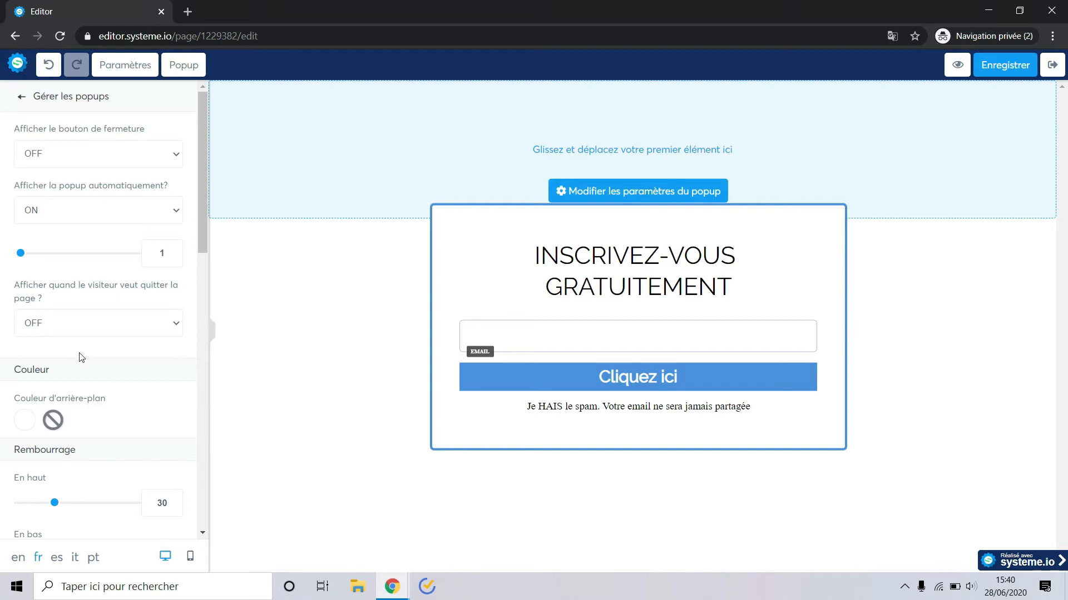
# Step: Switch the popup's close button on and back off
pyautogui.click(167, 162)
pyautogui.click(33, 183)
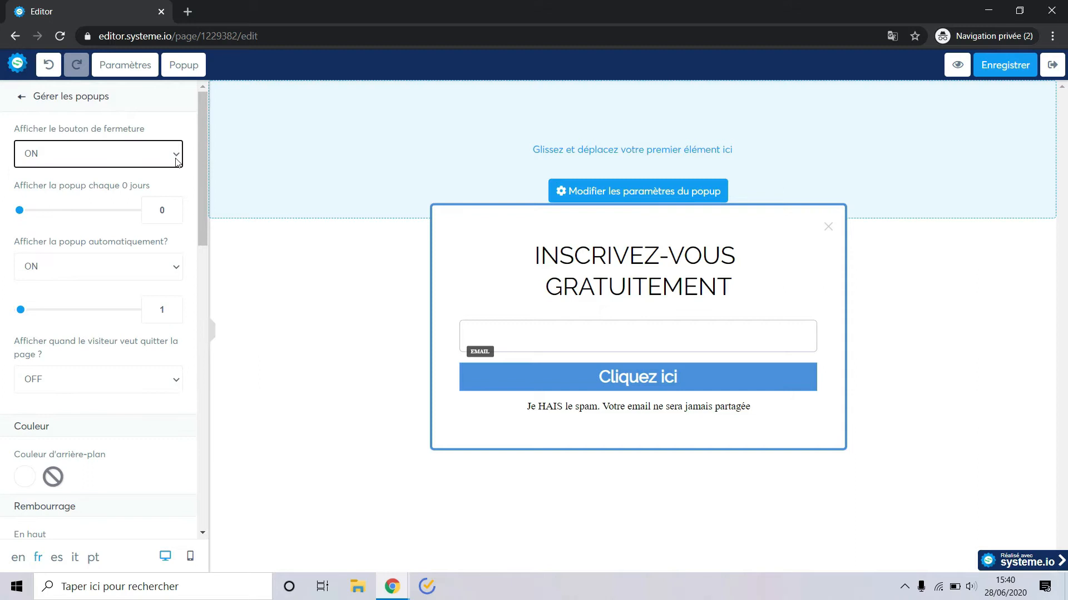
pyautogui.click(176, 159)
pyautogui.click(167, 173)
# Step: Keep the popup's automatic display ON and set its delay to 10
pyautogui.scroll(-1, 147, 208)
pyautogui.click(157, 176)
pyautogui.click(28, 214)
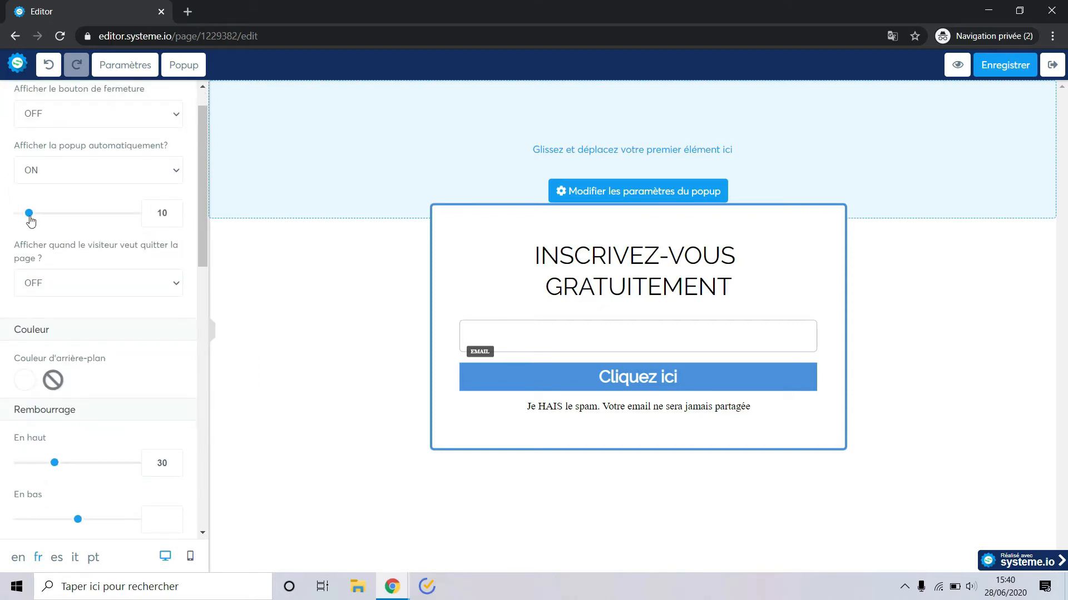
pyautogui.moveTo(30, 219); pyautogui.dragTo(30, 218)
pyautogui.scroll(-1, 30, 221)
pyautogui.scroll(2, 114, 287)
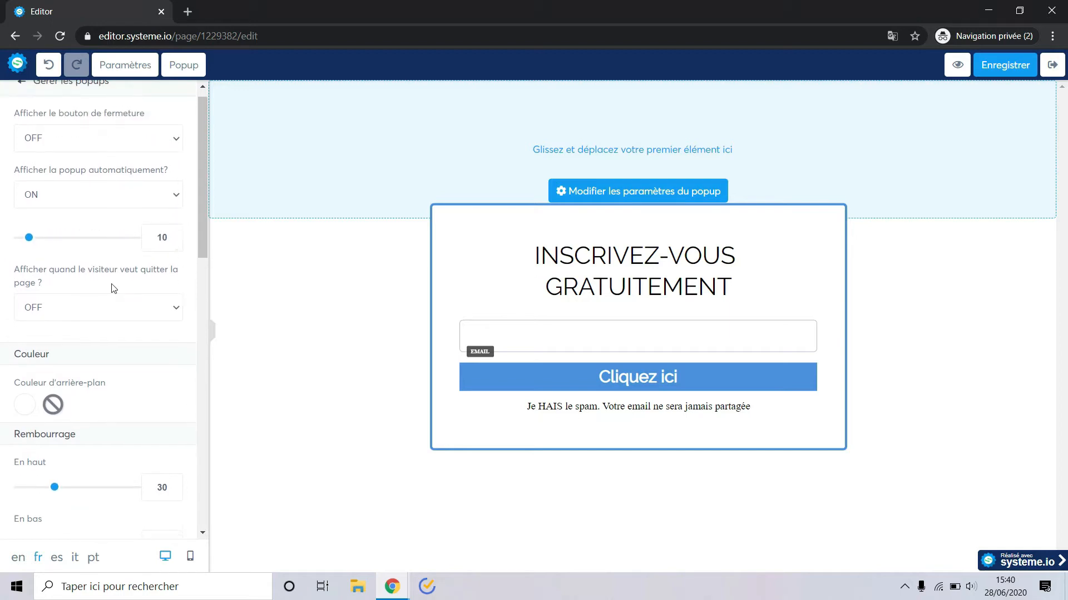
# Step: Set the popup's exit display option to ON and review its color, padding, border, shadow and corner settings
pyautogui.scroll(-1, 114, 287)
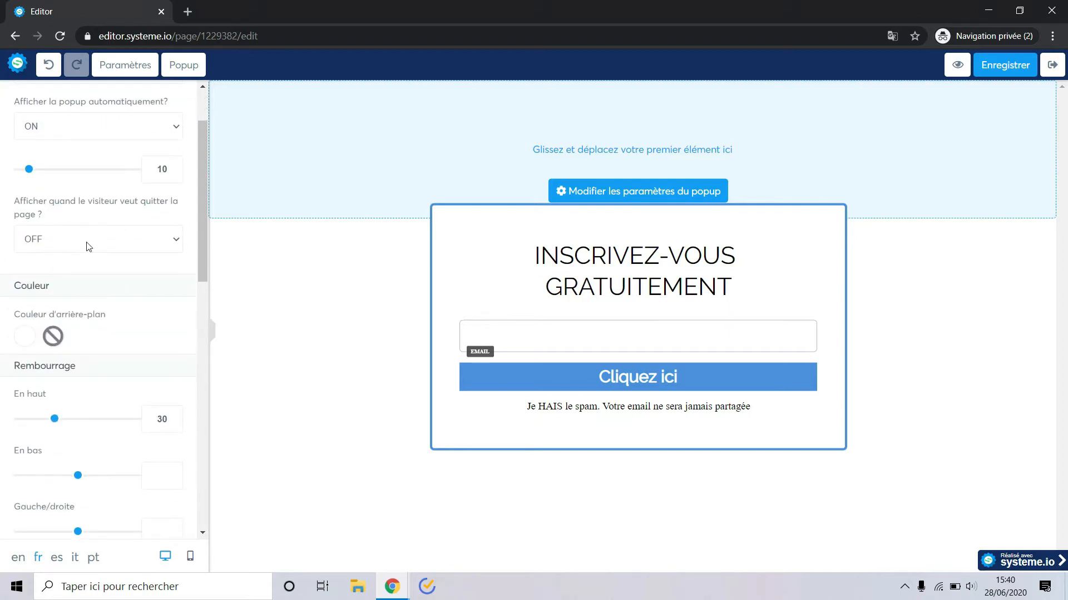
pyautogui.scroll(-4, 132, 369)
pyautogui.scroll(5, 131, 369)
pyautogui.scroll(-5, 133, 369)
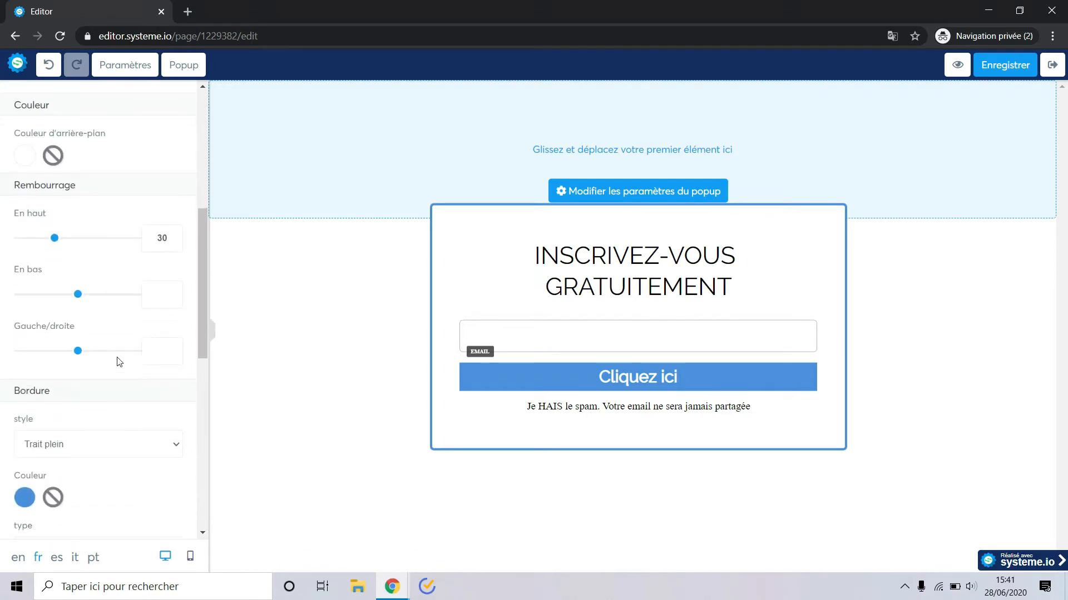
pyautogui.scroll(-1, 134, 369)
pyautogui.scroll(-6, 89, 216)
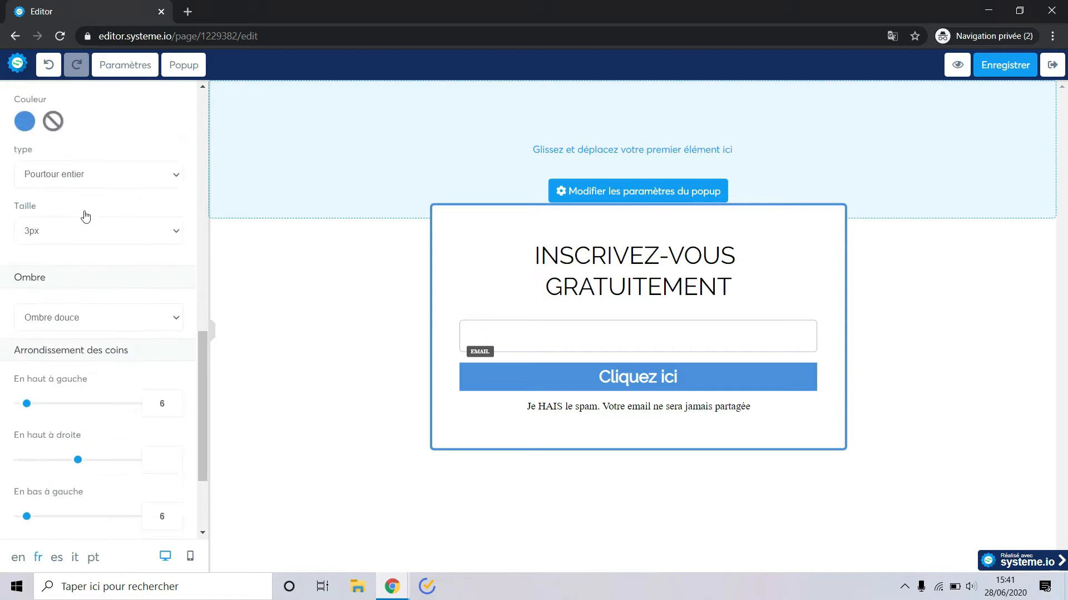
pyautogui.scroll(15, 85, 216)
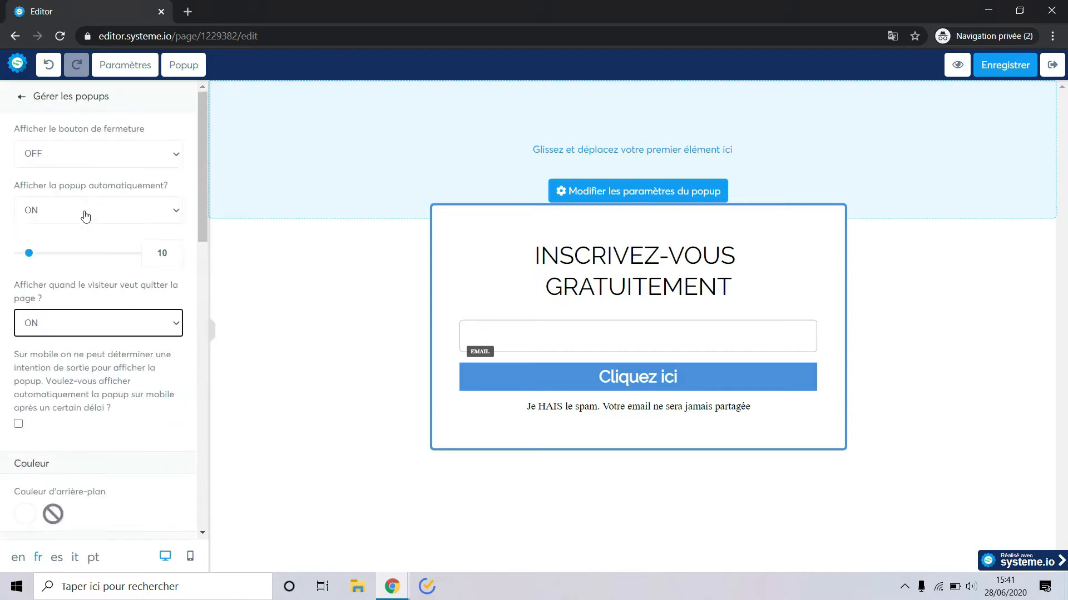
# Step: Return to the page settings and elements list, and reopen the signup popup for editing
pyautogui.click(125, 65)
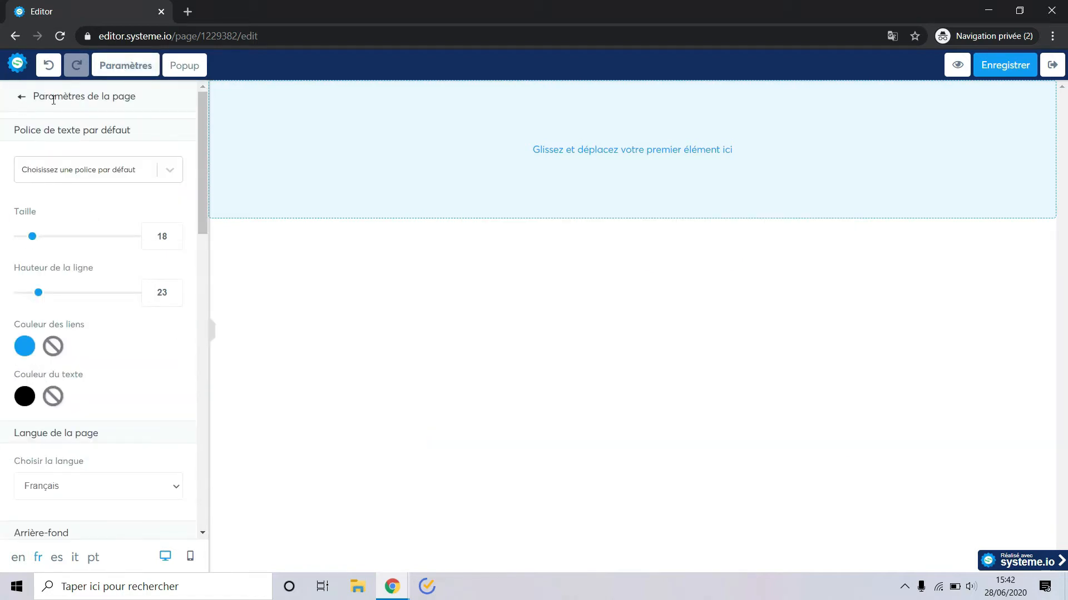
pyautogui.click(20, 97)
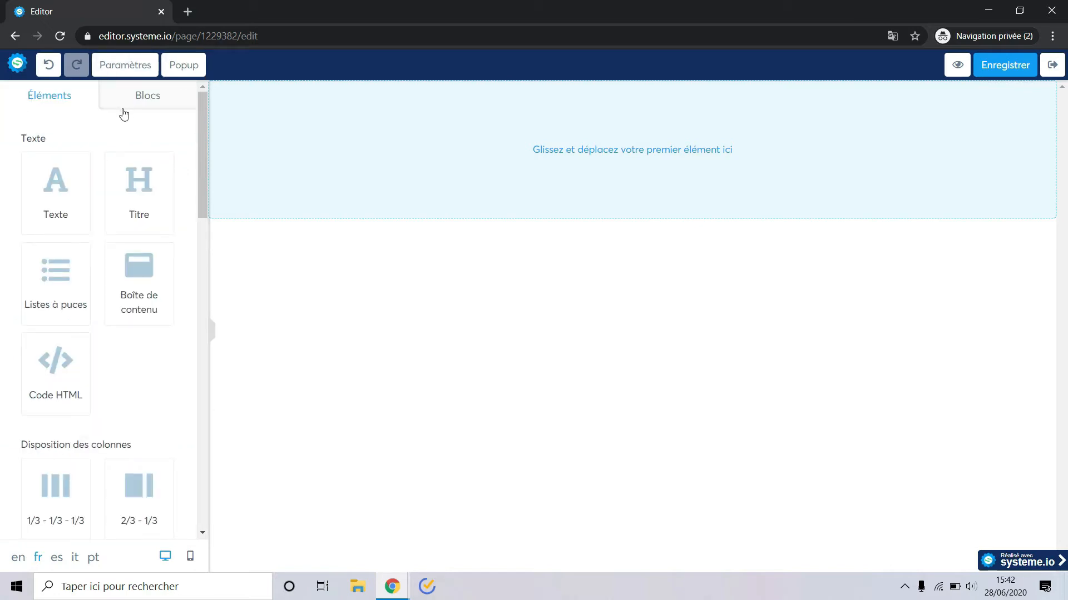
pyautogui.click(183, 67)
pyautogui.click(172, 100)
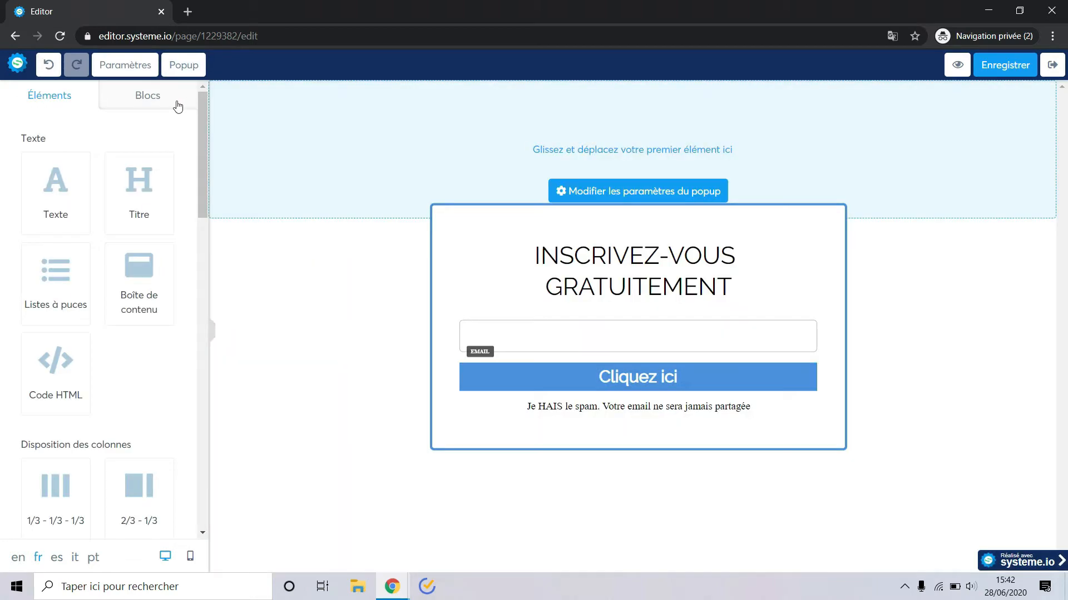
# Step: Leave the signup popup through the page settings and return to the elements list
pyautogui.moveTo(36, 172); pyautogui.dragTo(102, 159)
pyautogui.scroll(-5, 75, 336)
pyautogui.scroll(5, 73, 334)
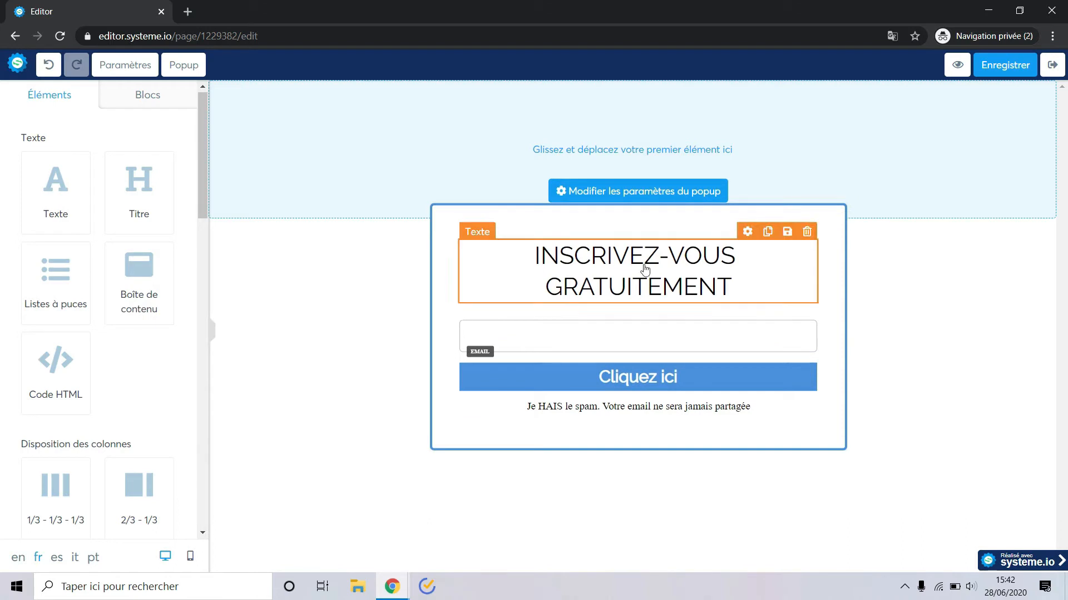
pyautogui.click(118, 69)
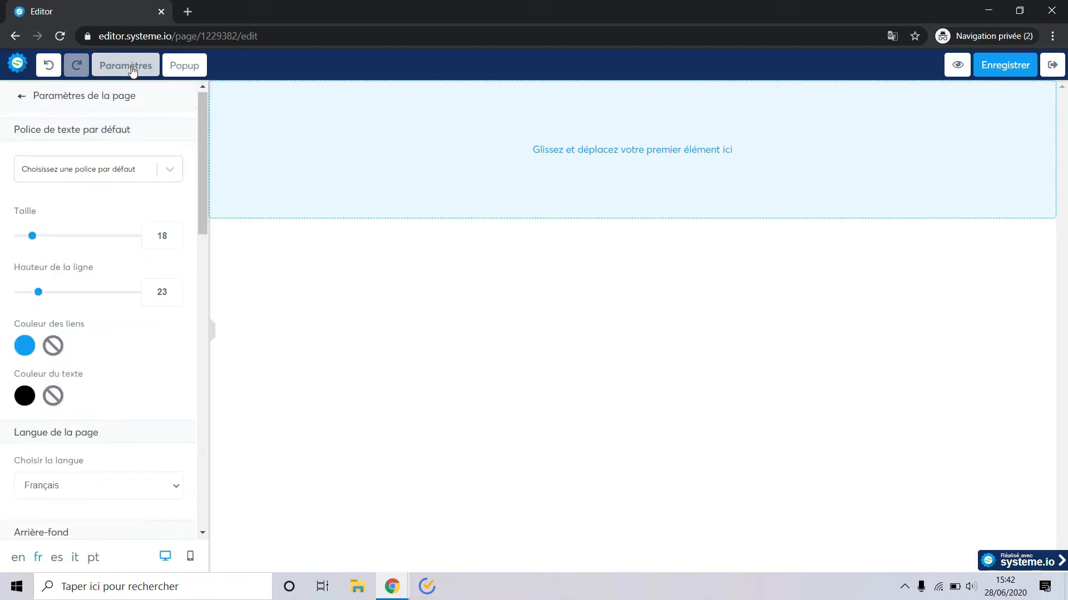
pyautogui.click(22, 98)
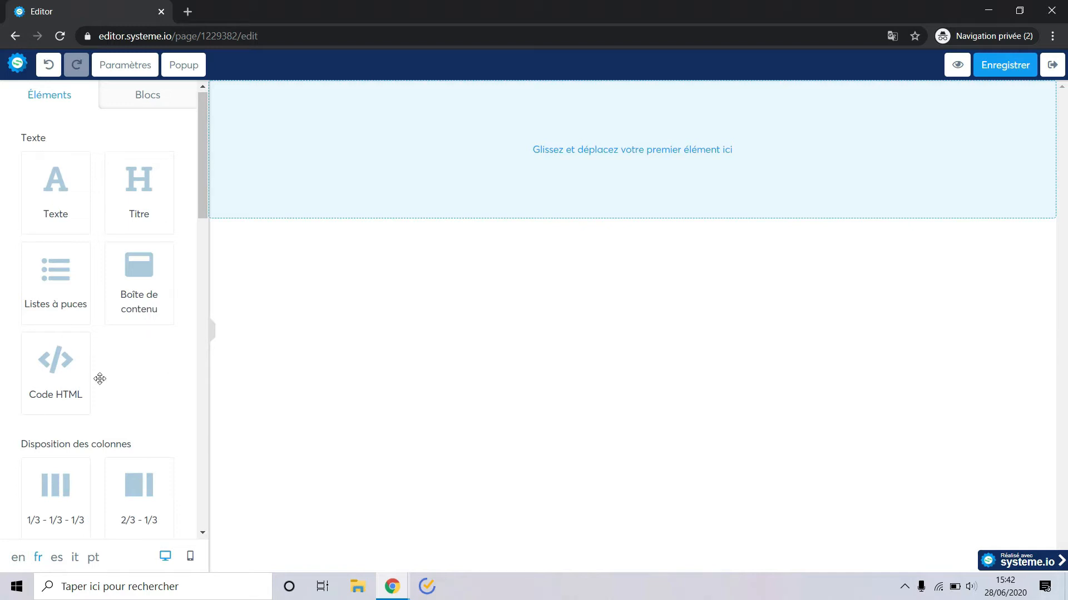
# Step: Add an Image element to the empty section of the sales page
pyautogui.scroll(-5, 102, 252)
pyautogui.scroll(-5, 105, 253)
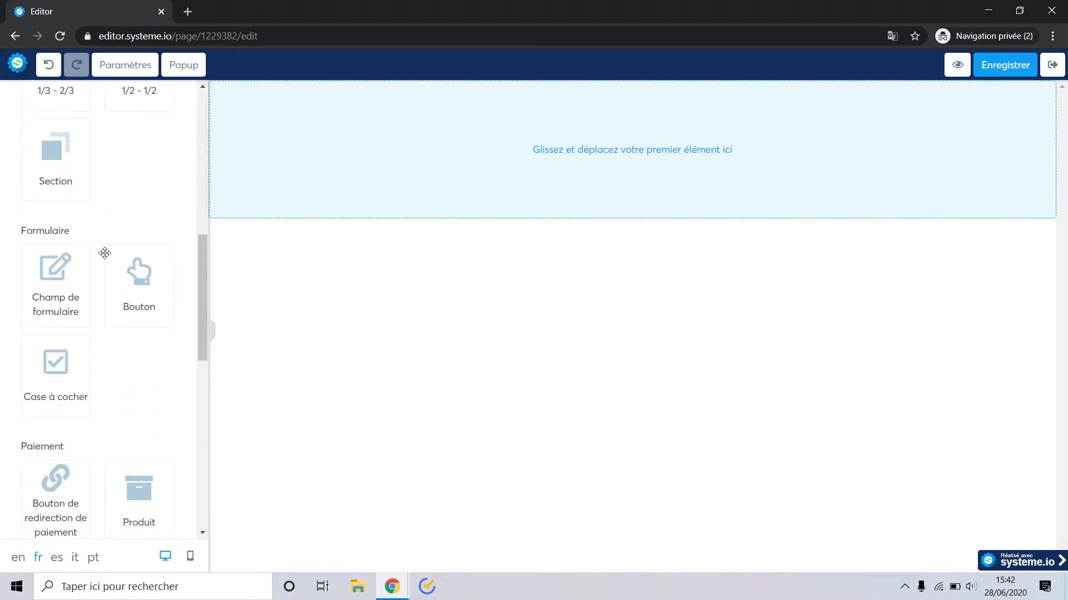
pyautogui.scroll(-10, 119, 348)
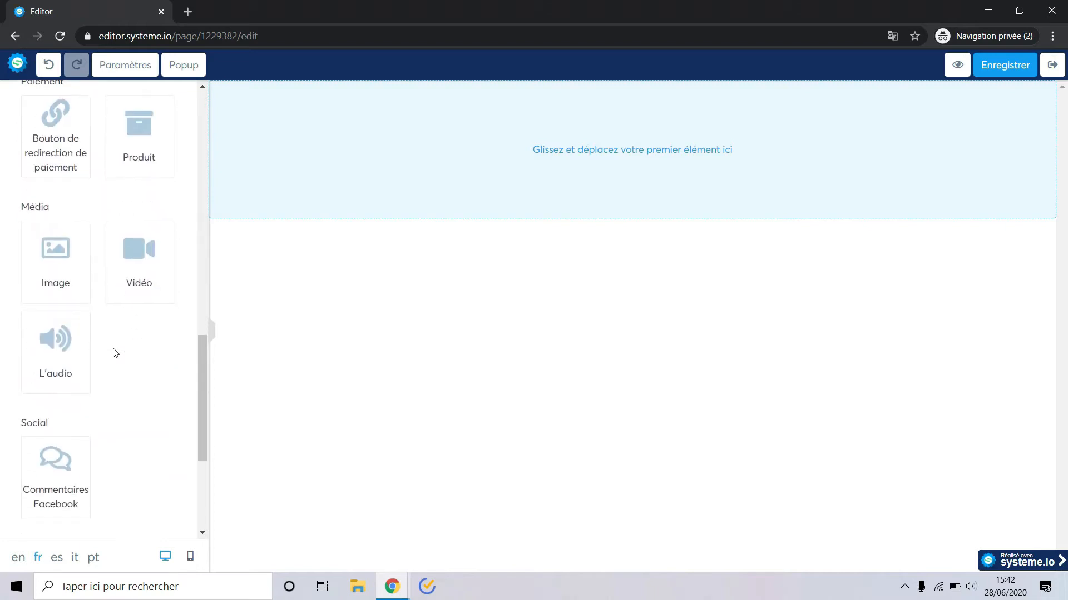
pyautogui.scroll(-1, 115, 353)
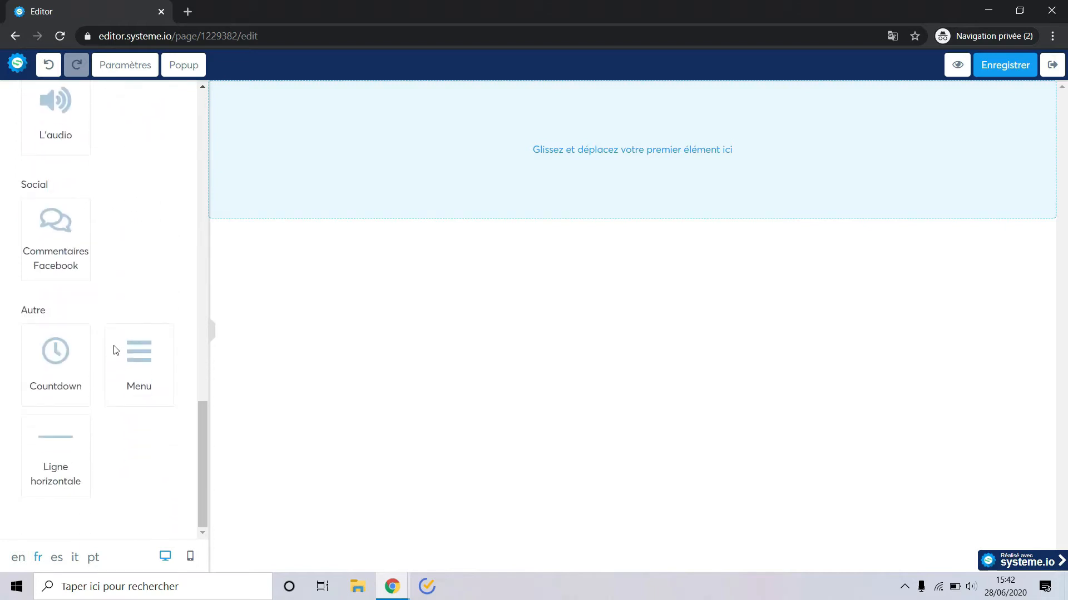
pyautogui.scroll(3, 143, 267)
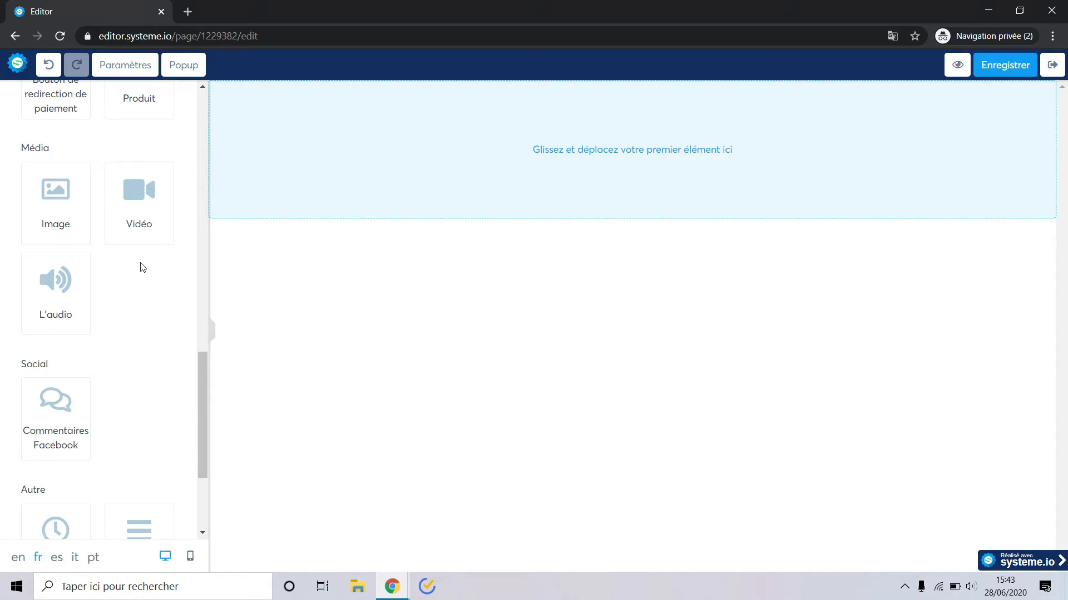
pyautogui.scroll(14, 143, 267)
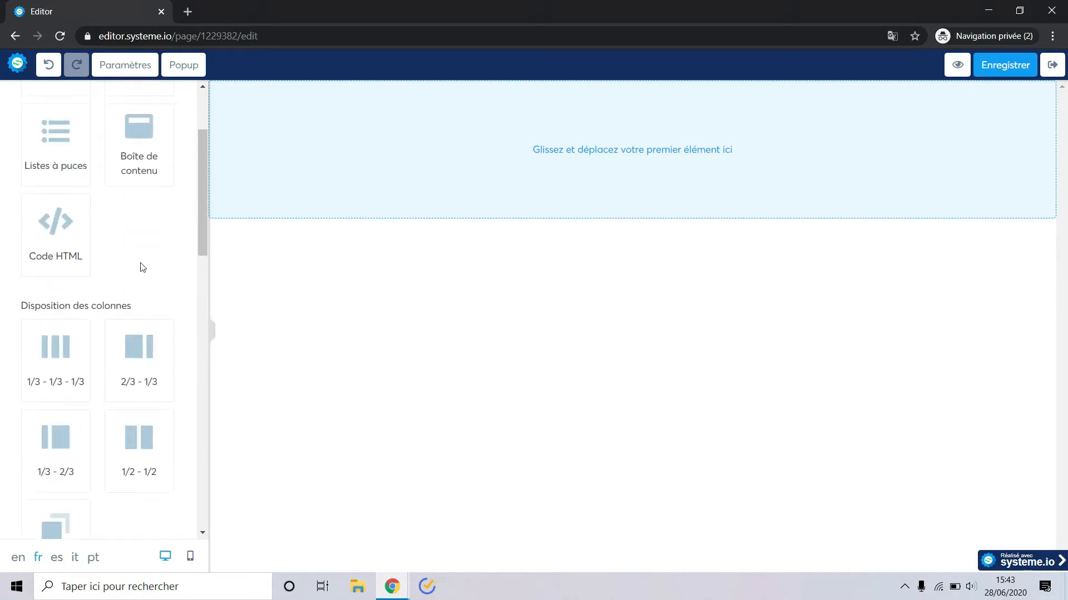
pyautogui.scroll(-10, 142, 268)
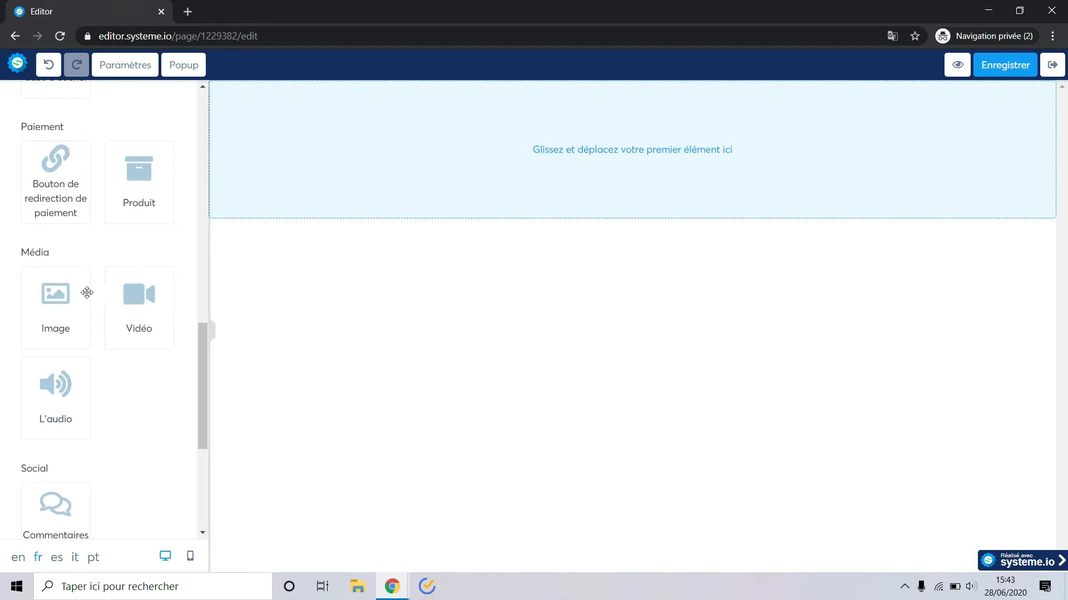
pyautogui.moveTo(54, 308); pyautogui.dragTo(616, 149)
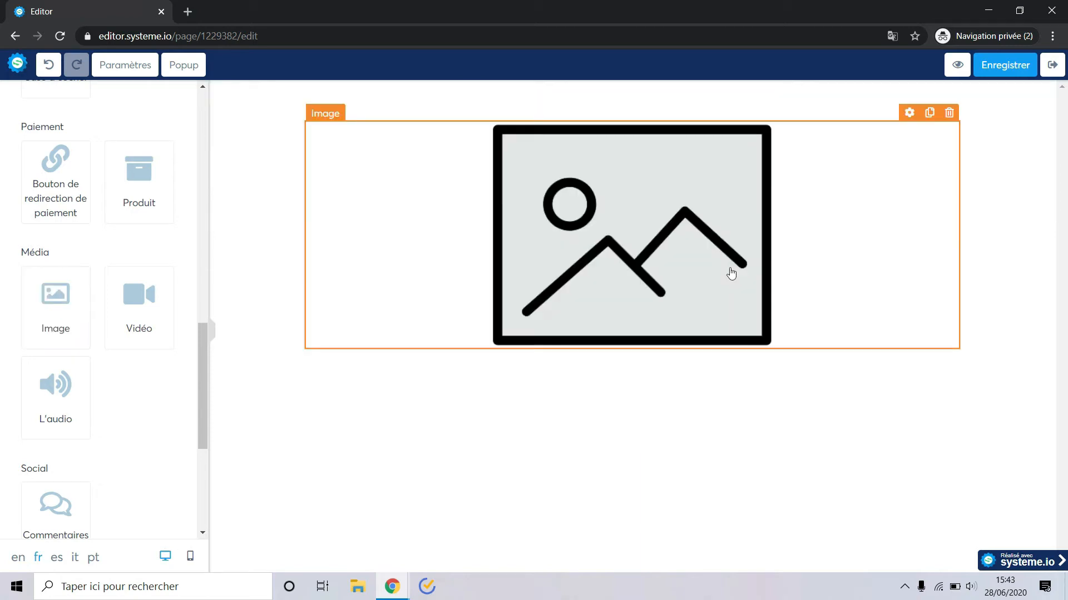
# Step: Add an empty section below the image and delete that section again
pyautogui.scroll(8, 105, 400)
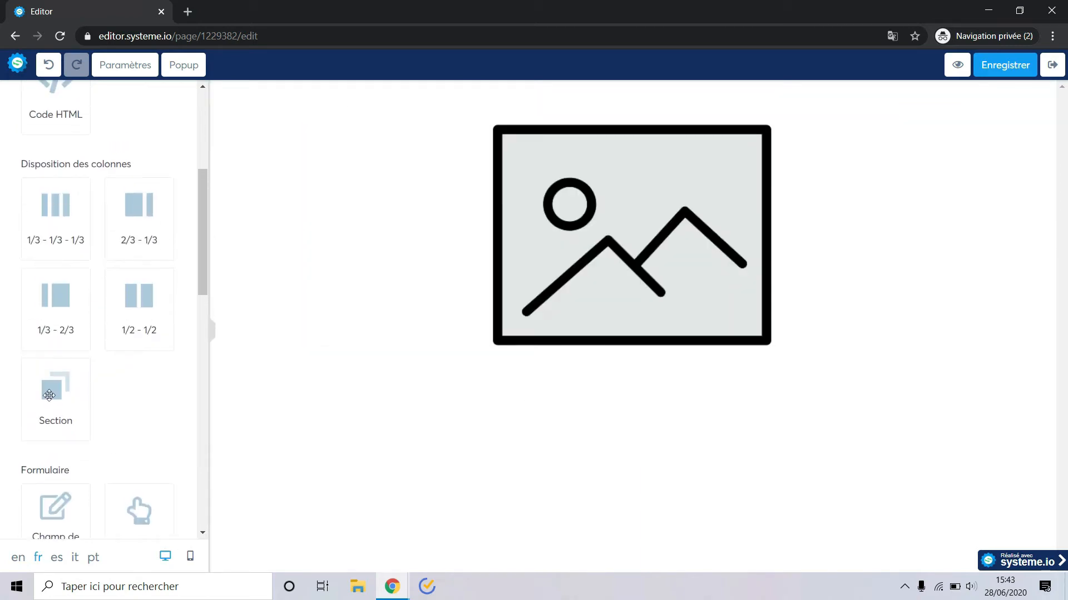
pyautogui.moveTo(49, 395); pyautogui.dragTo(533, 390)
pyautogui.scroll(-1, 160, 381)
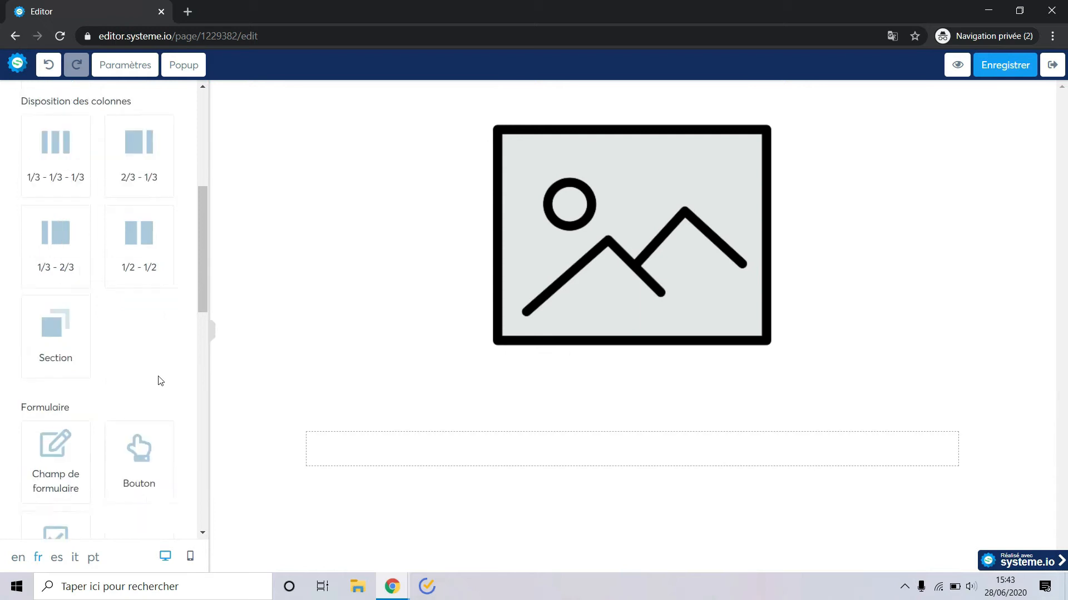
pyautogui.scroll(-2, 111, 372)
pyautogui.scroll(8, 136, 347)
pyautogui.scroll(-2, 136, 348)
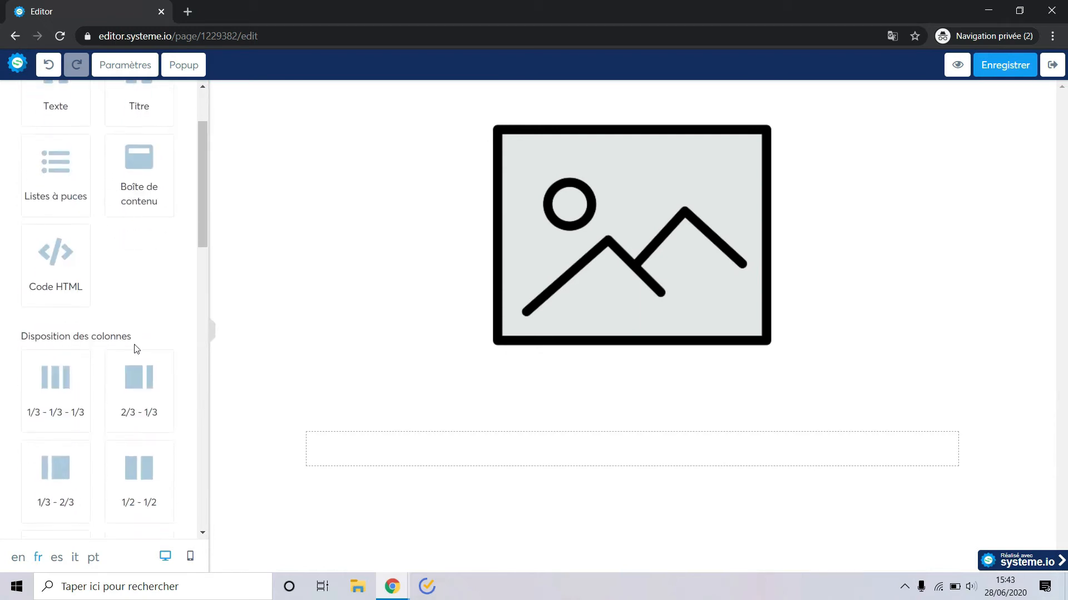
pyautogui.scroll(-1, 137, 348)
pyautogui.moveTo(868, 406)
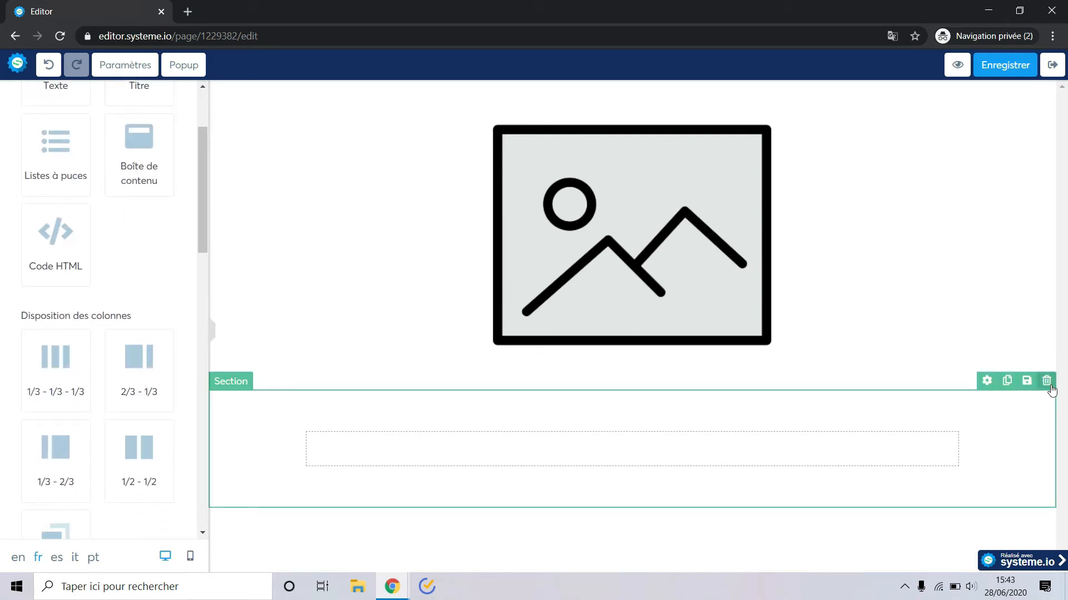
pyautogui.click(1044, 383)
pyautogui.click(611, 118)
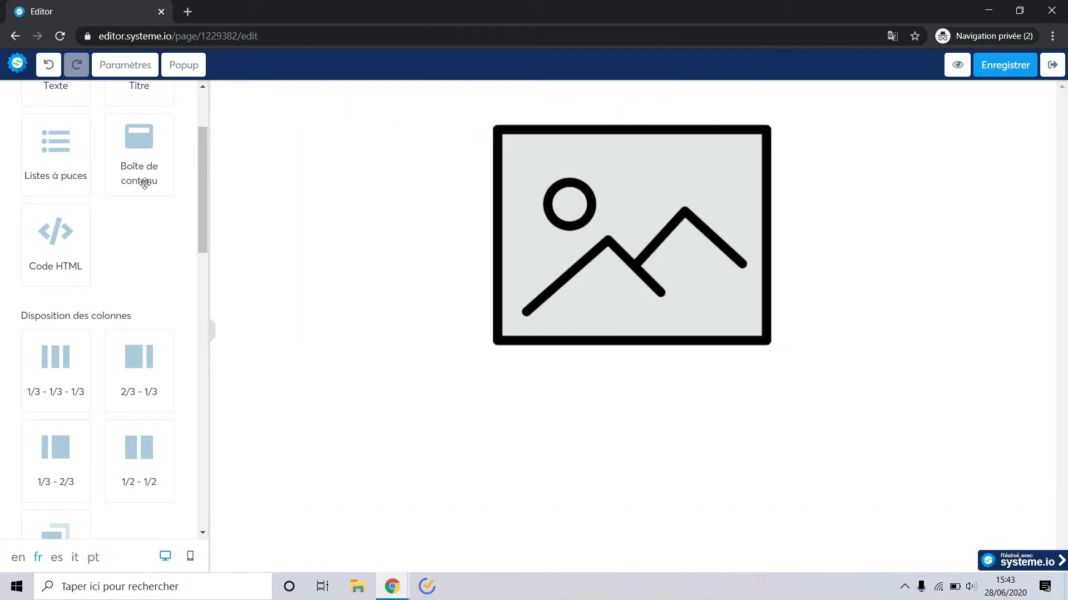
# Step: Add a Titre element below the image's section and move it into that section, directly under the image
pyautogui.scroll(2, 143, 179)
pyautogui.moveTo(131, 184); pyautogui.dragTo(680, 380)
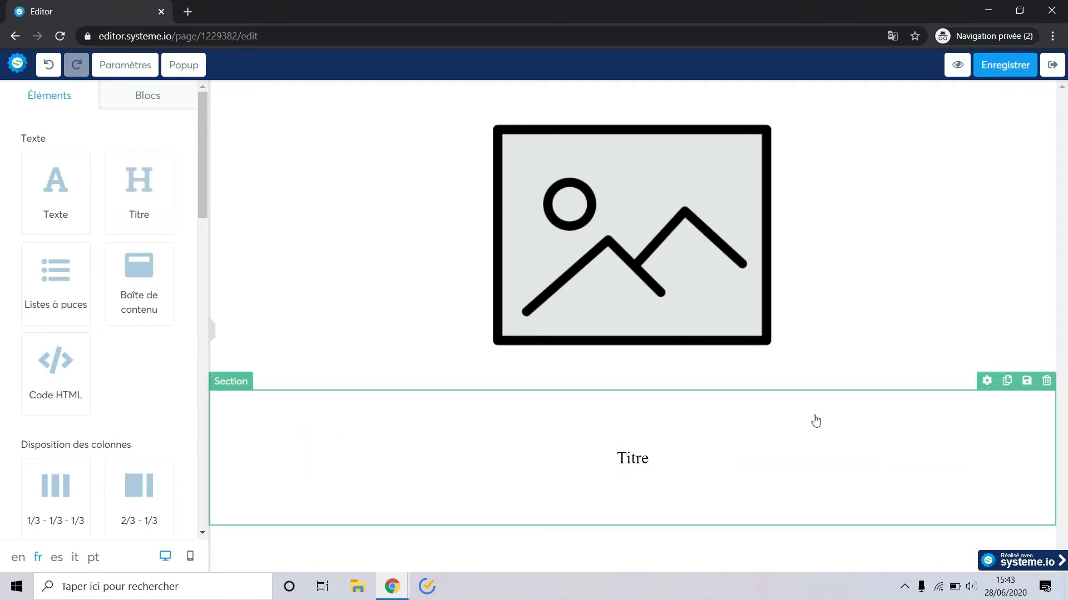
pyautogui.moveTo(643, 464); pyautogui.dragTo(649, 322)
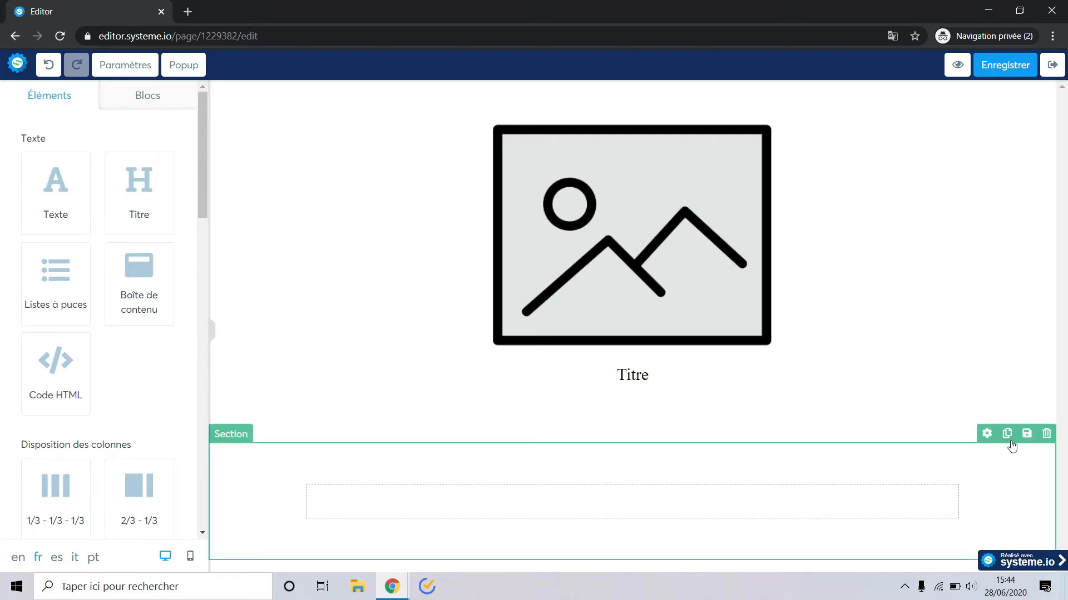
# Step: Delete the empty section left below the image and take the title out of the image's section
pyautogui.click(1046, 433)
pyautogui.click(590, 116)
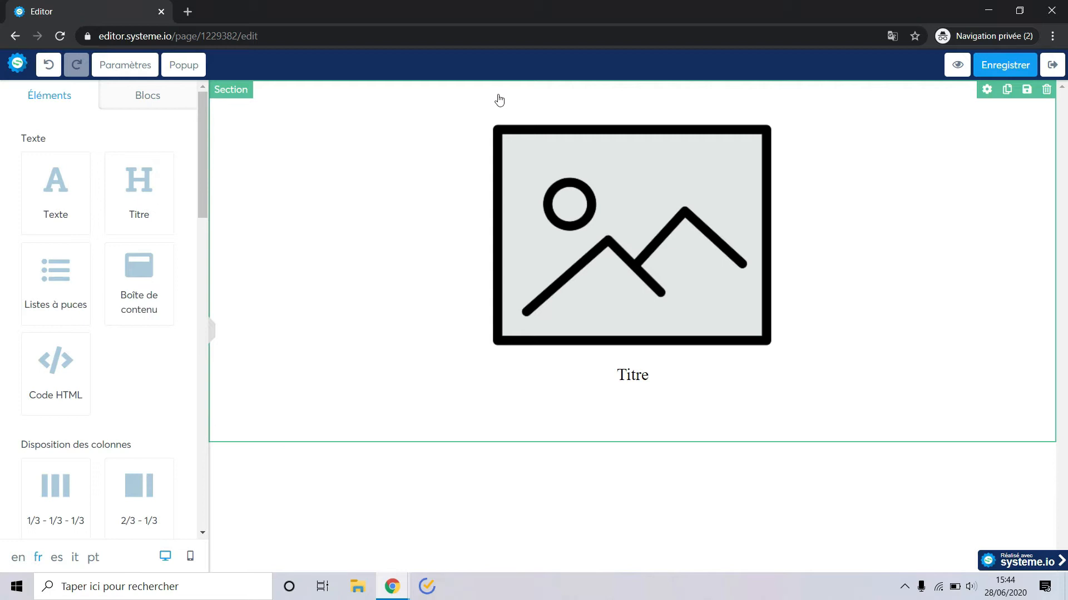
pyautogui.moveTo(690, 380); pyautogui.dragTo(675, 469)
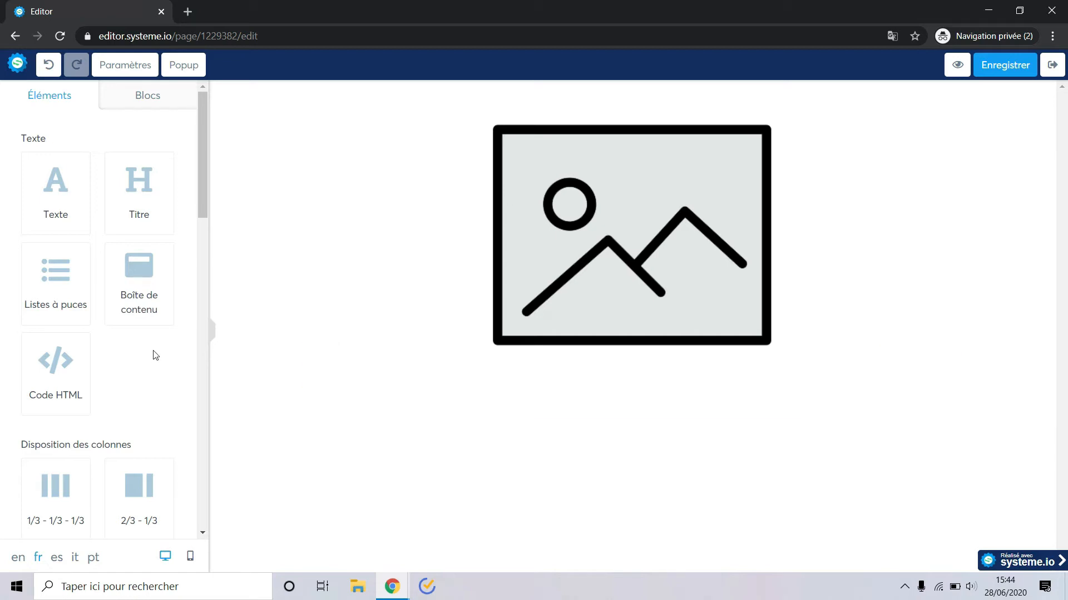
# Step: Add a Texte element in a new section below the image and a Listes à puces element under it
pyautogui.scroll(-2, 152, 353)
pyautogui.scroll(1, 152, 352)
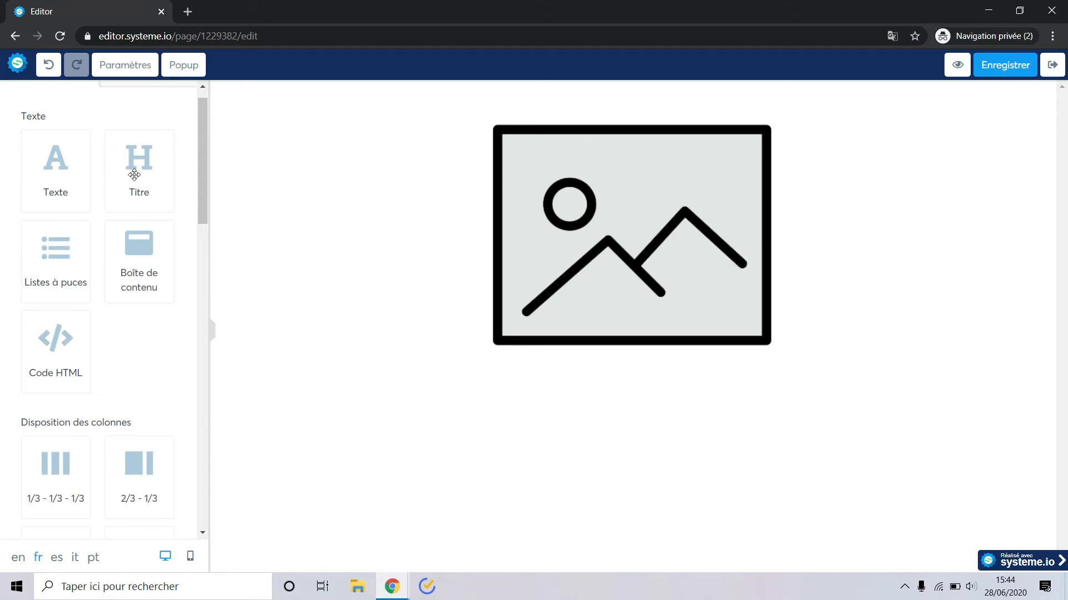
pyautogui.moveTo(37, 175); pyautogui.dragTo(539, 393)
pyautogui.moveTo(62, 293); pyautogui.dragTo(542, 495)
# Step: Review the bulleted list's font, icon and color settings, including the available bullet icons, and return to the elements list
pyautogui.click(467, 524)
pyautogui.scroll(-4, 118, 185)
pyautogui.click(128, 207)
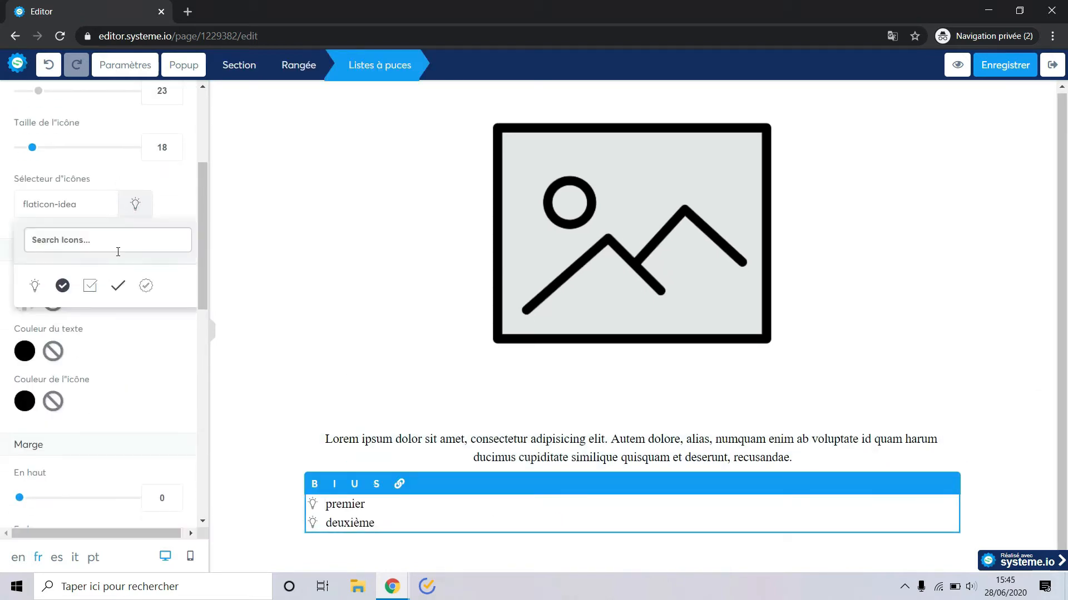
pyautogui.scroll(5, 145, 369)
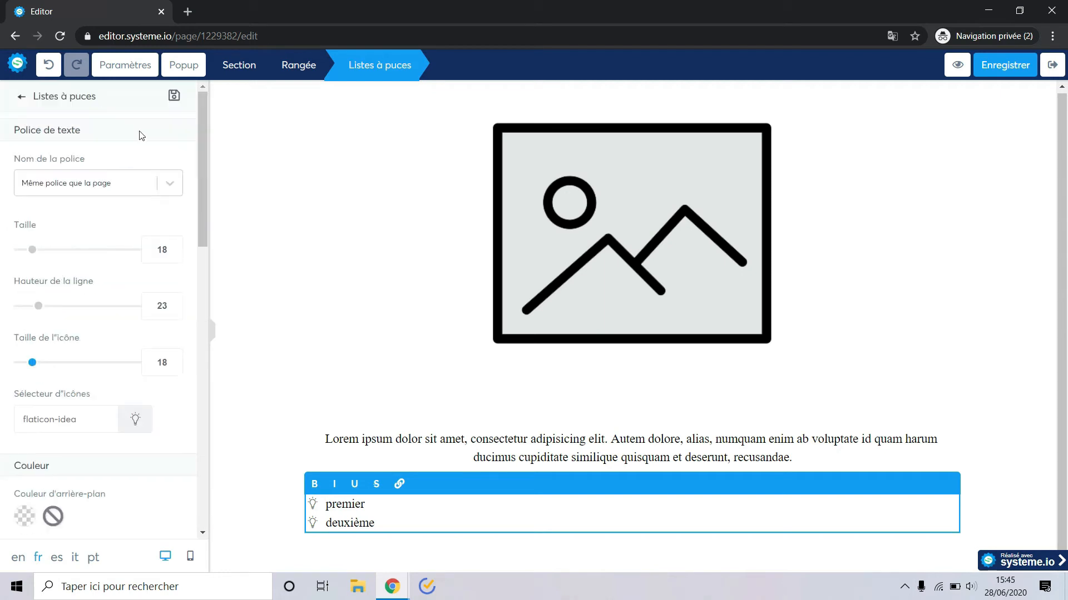
pyautogui.click(22, 96)
# Step: Insert a 1/2 - 1/2 two-column row between the image section and the text section
pyautogui.scroll(4, 179, 214)
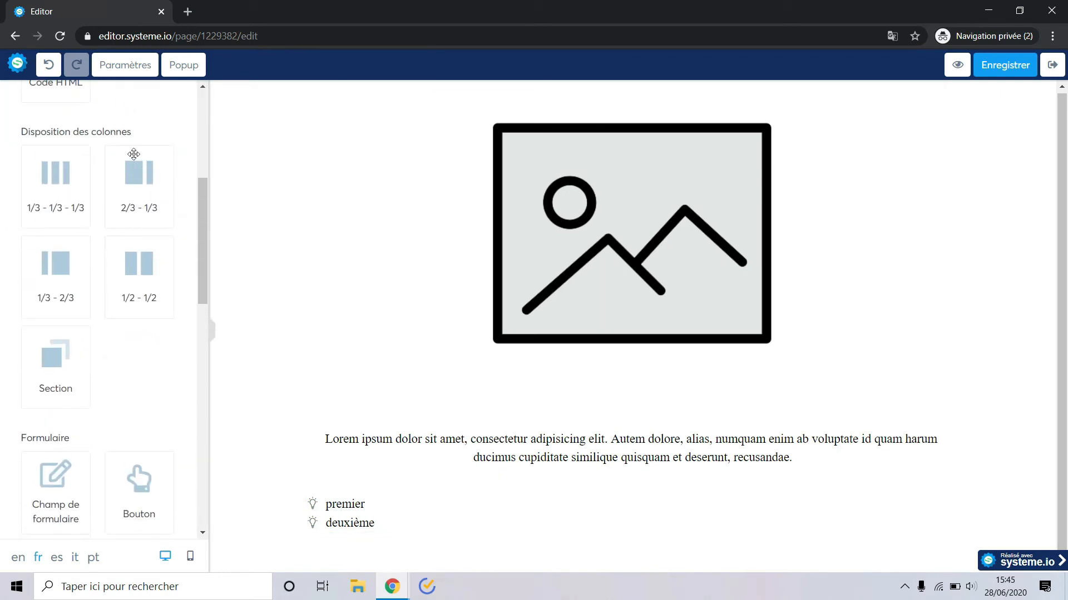
pyautogui.moveTo(133, 275); pyautogui.dragTo(583, 393)
pyautogui.moveTo(139, 277); pyautogui.dragTo(611, 392)
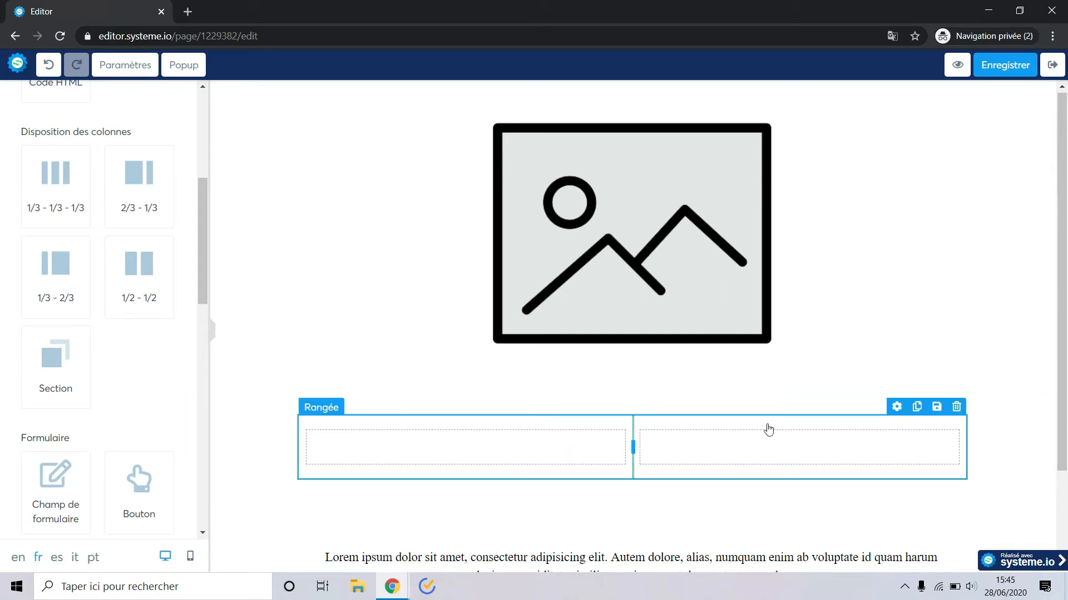
pyautogui.scroll(-2, 729, 473)
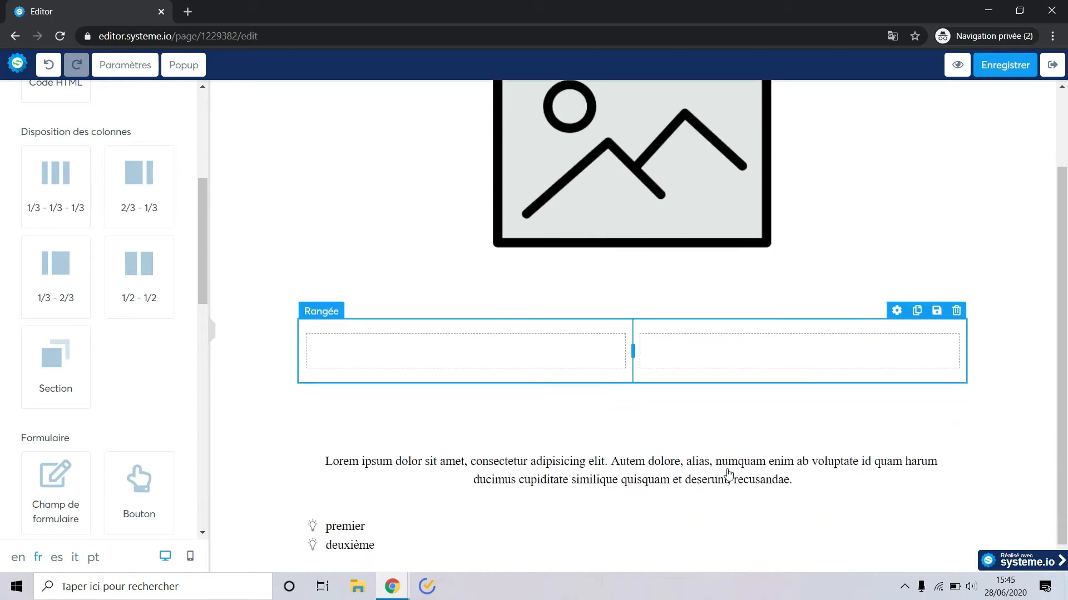
pyautogui.scroll(-1, 140, 367)
# Step: Place a Texte element in the row's right column and an Image element in its left column
pyautogui.scroll(5, 140, 367)
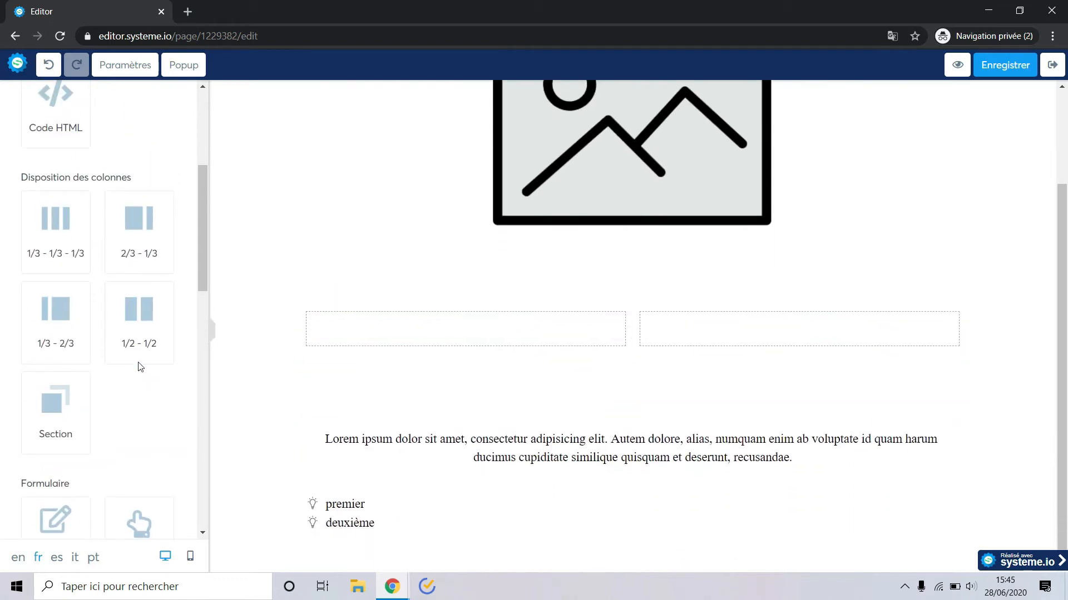
pyautogui.moveTo(261, 216); pyautogui.dragTo(719, 332)
pyautogui.scroll(-6, 74, 379)
pyautogui.scroll(-5, 74, 379)
pyautogui.moveTo(50, 366); pyautogui.dragTo(388, 333)
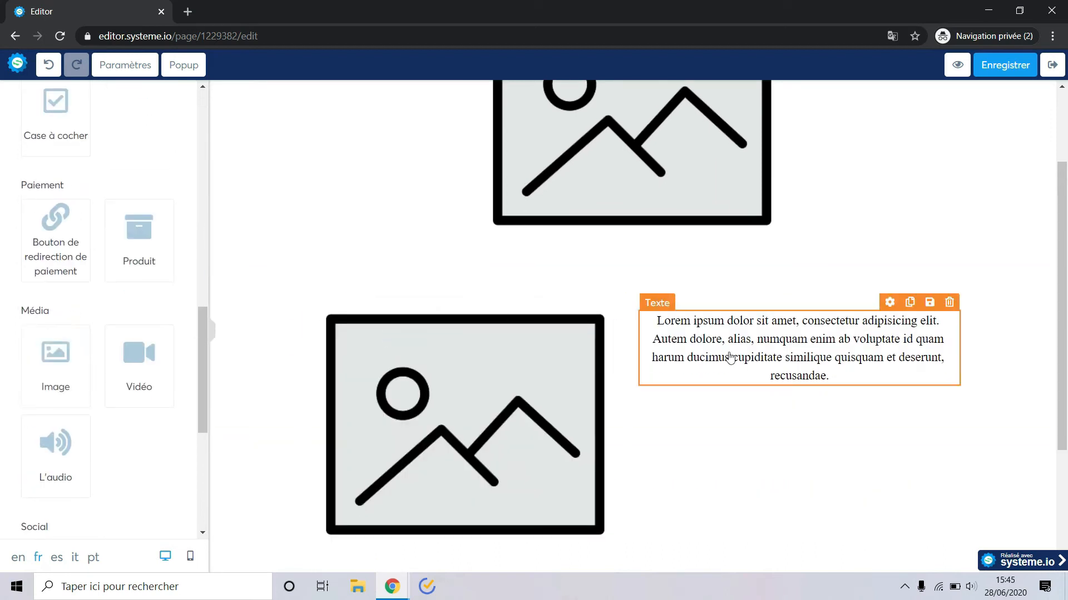
# Step: Duplicate the image-and-text row and swap the copy's columns so the text is on the left and the image on the right
pyautogui.scroll(-3, 729, 357)
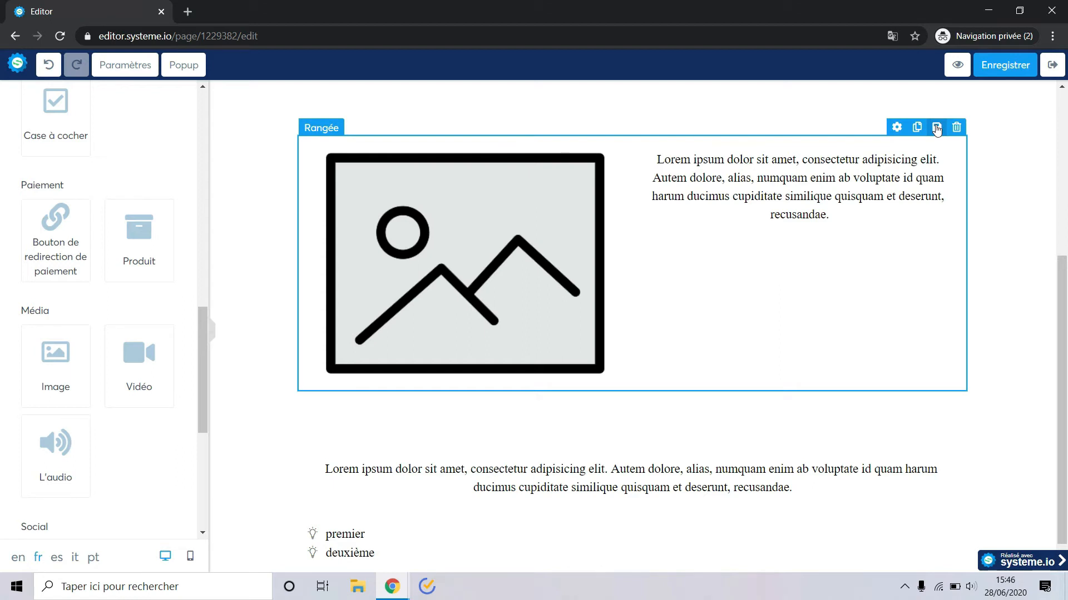
pyautogui.click(917, 127)
pyautogui.scroll(-2, 627, 412)
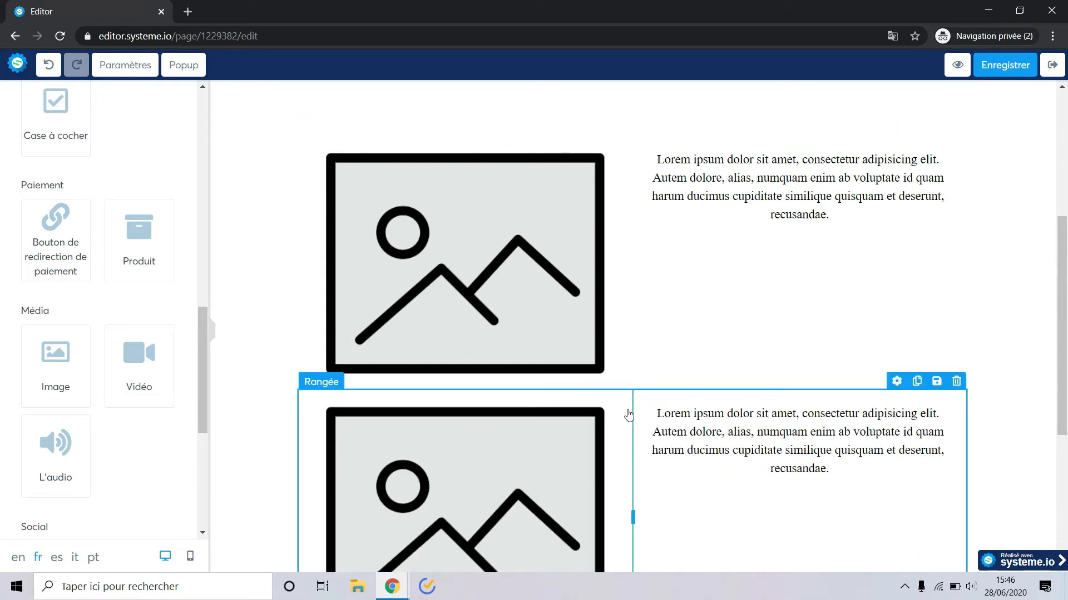
pyautogui.moveTo(632, 358); pyautogui.dragTo(582, 382)
pyautogui.scroll(1, 482, 245)
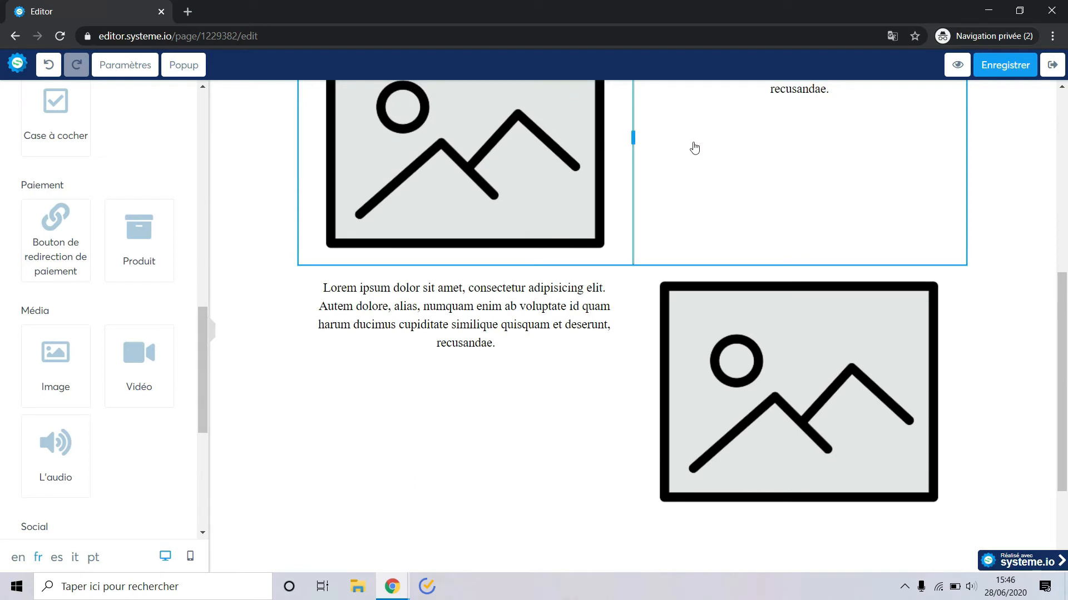
# Step: Open the settings of the duplicated row and review its background image, padding, shadow, border and corner rounding options
pyautogui.scroll(2, 694, 147)
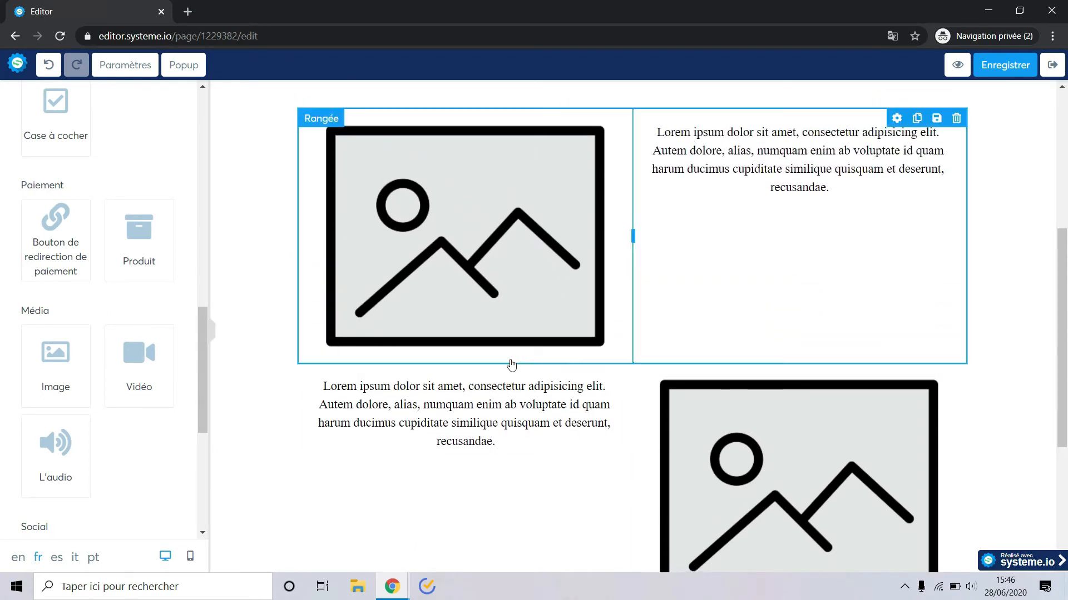
pyautogui.scroll(4, 121, 269)
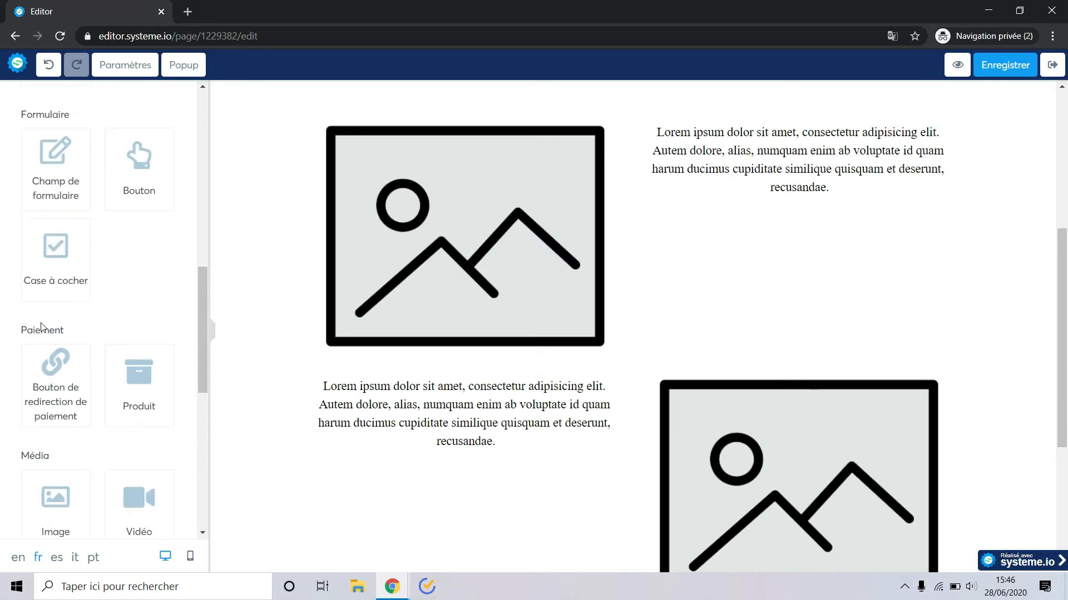
pyautogui.scroll(-10, 121, 269)
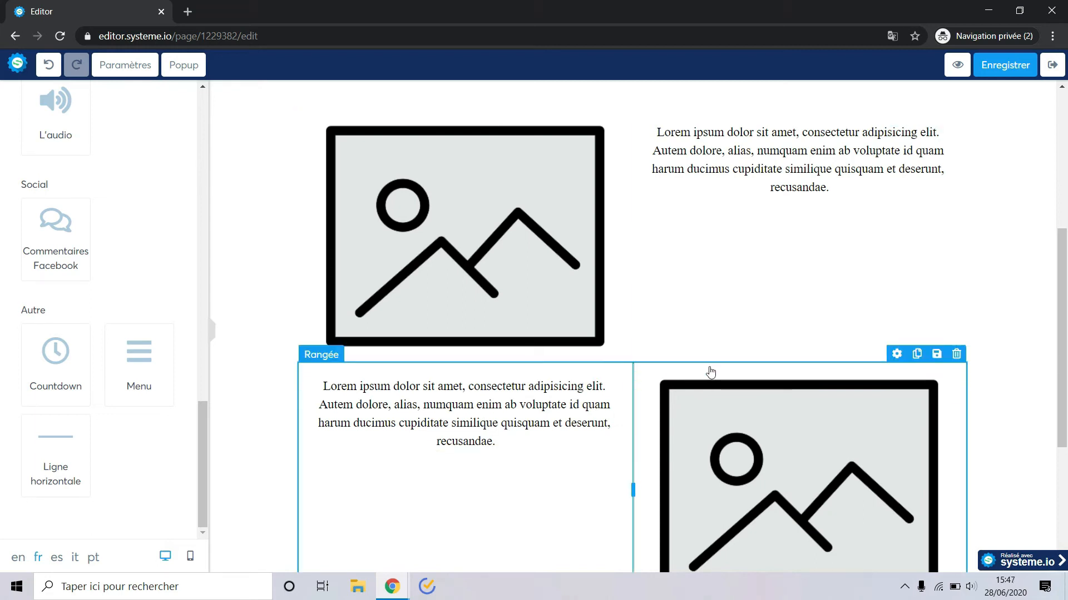
pyautogui.click(897, 354)
pyautogui.scroll(8, 83, 283)
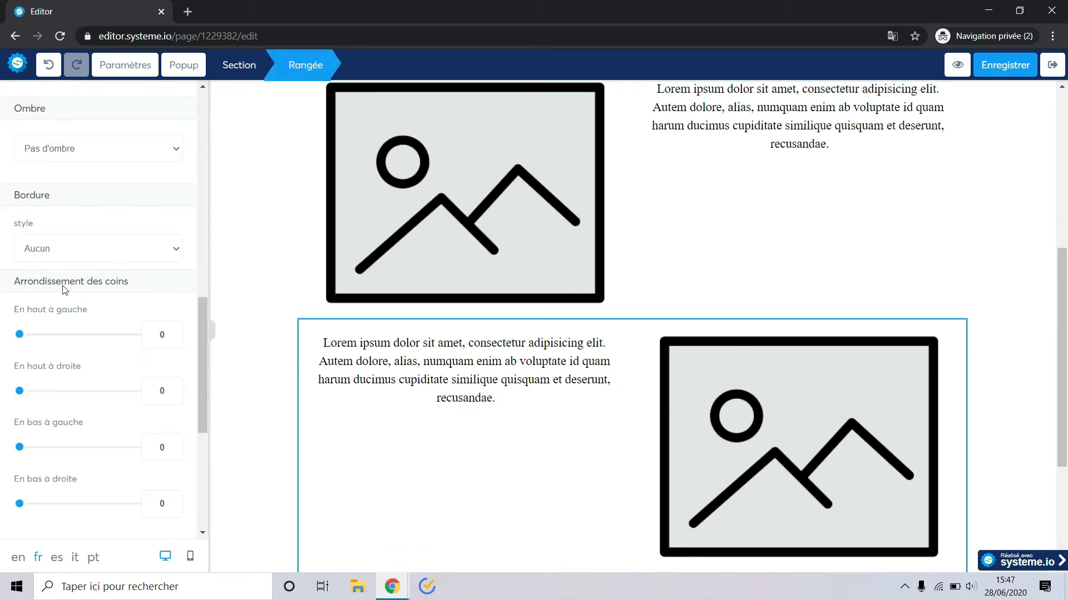
pyautogui.scroll(6, 112, 272)
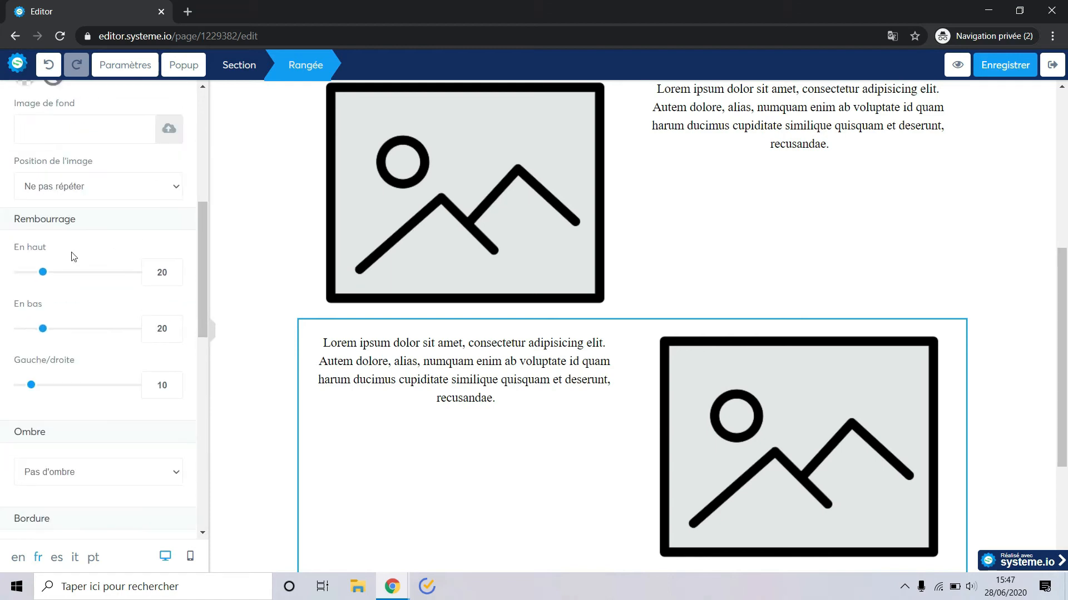
# Step: Increase the top margin of the duplicated text-and-image row to space it from the row above, and leave the row settings
pyautogui.scroll(4, 74, 256)
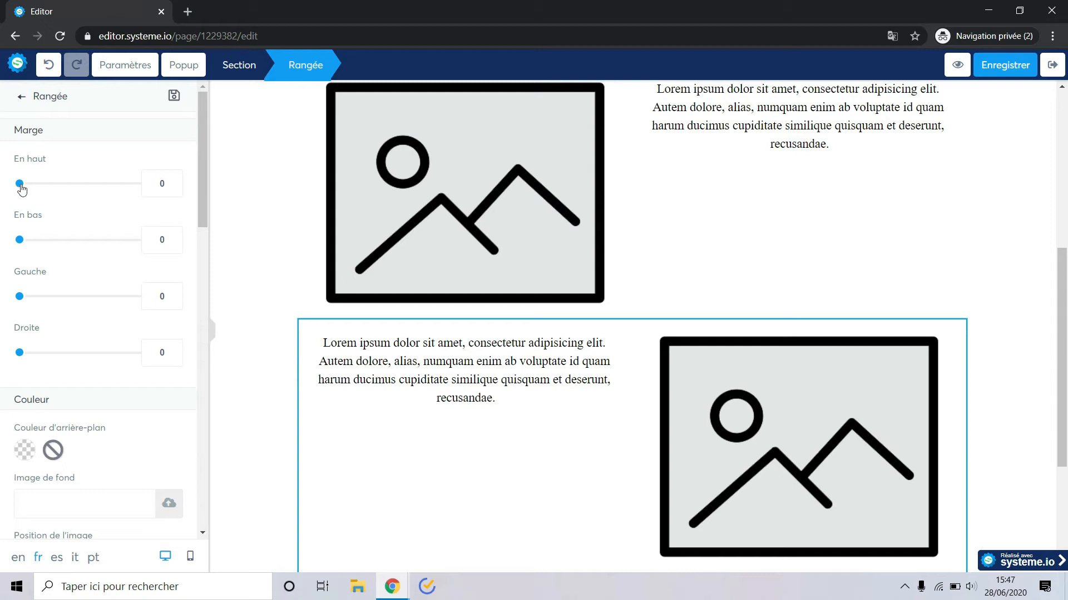
pyautogui.moveTo(21, 188); pyautogui.dragTo(56, 190)
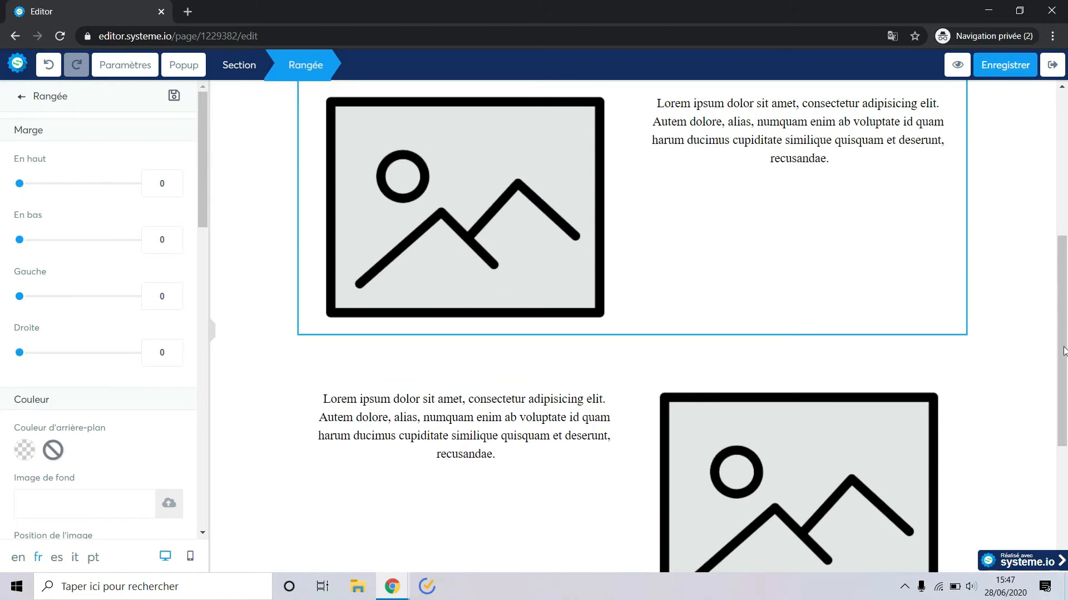
pyautogui.click(1050, 389)
# Step: Review the page layout from the top image through the two alternating image-and-text rows to the bulleted list
pyautogui.scroll(-4, 959, 401)
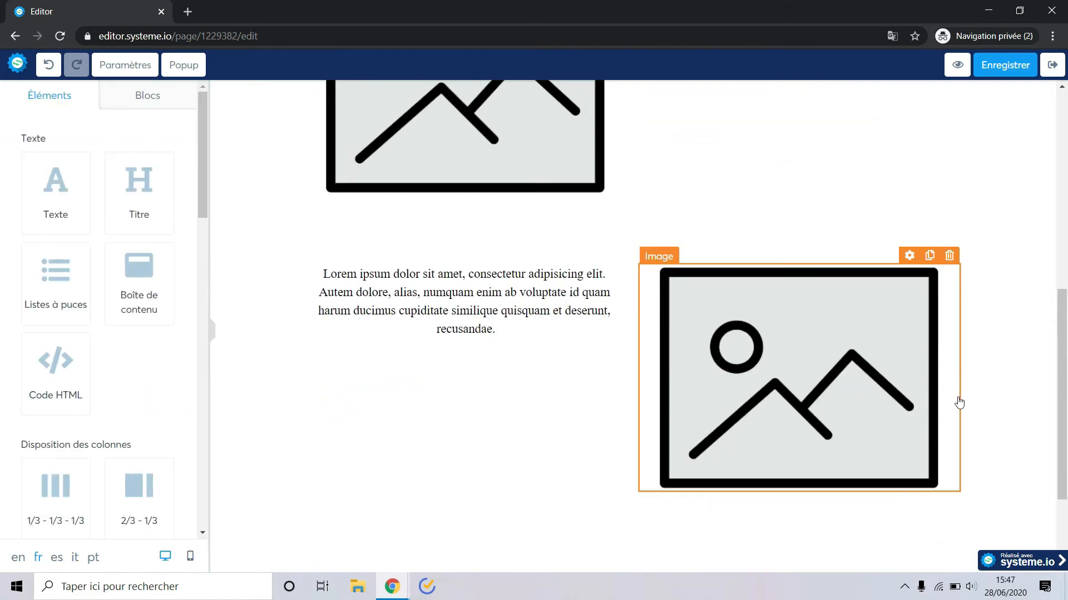
pyautogui.scroll(4, 960, 402)
pyautogui.scroll(-5, 958, 401)
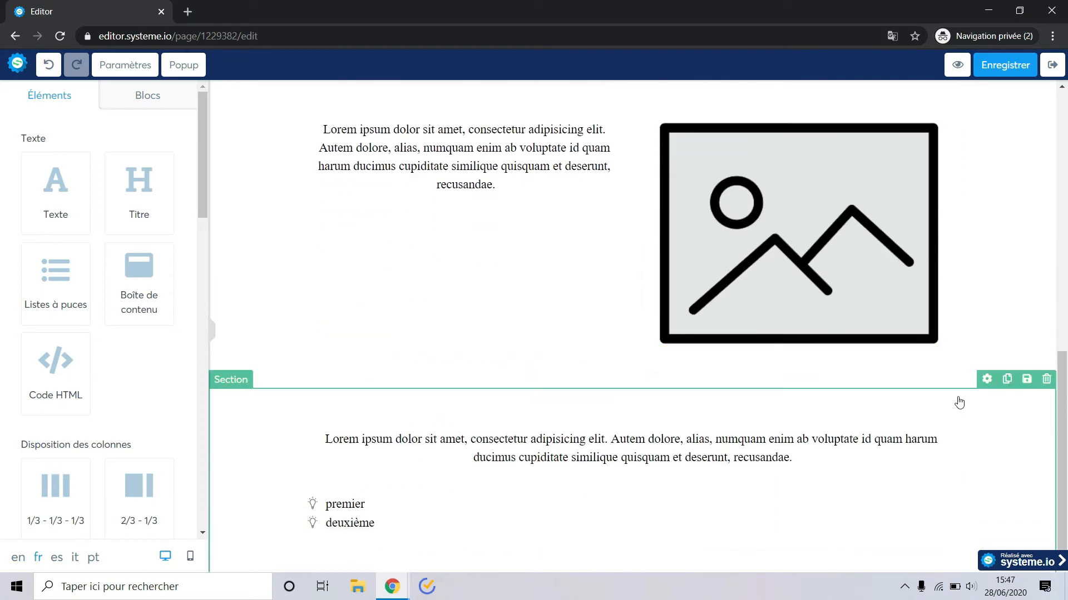
pyautogui.scroll(10, 958, 400)
pyautogui.scroll(-10, 399, 347)
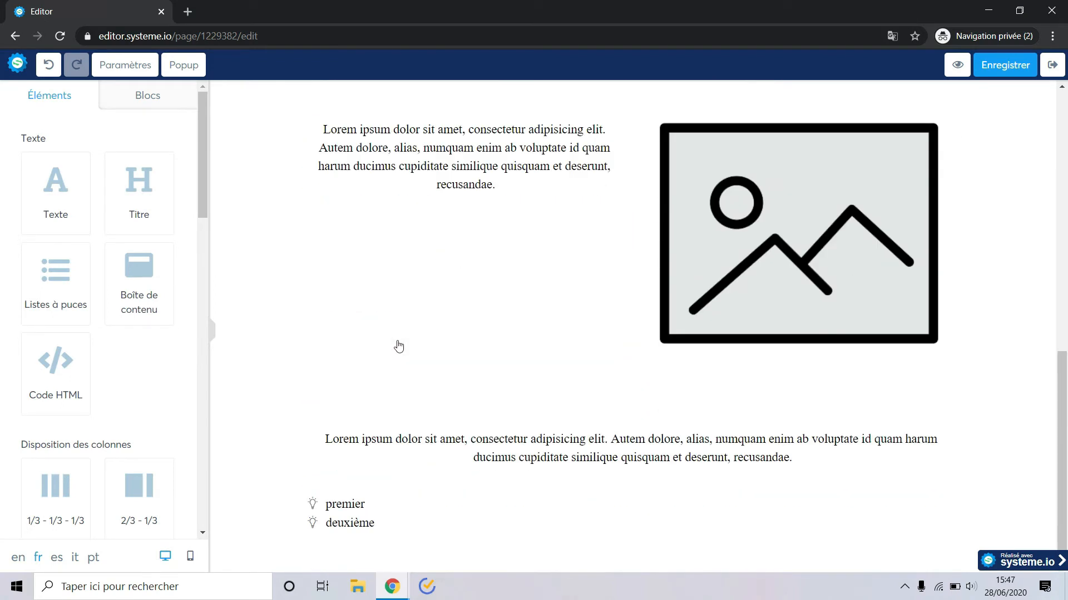
pyautogui.scroll(4, 399, 347)
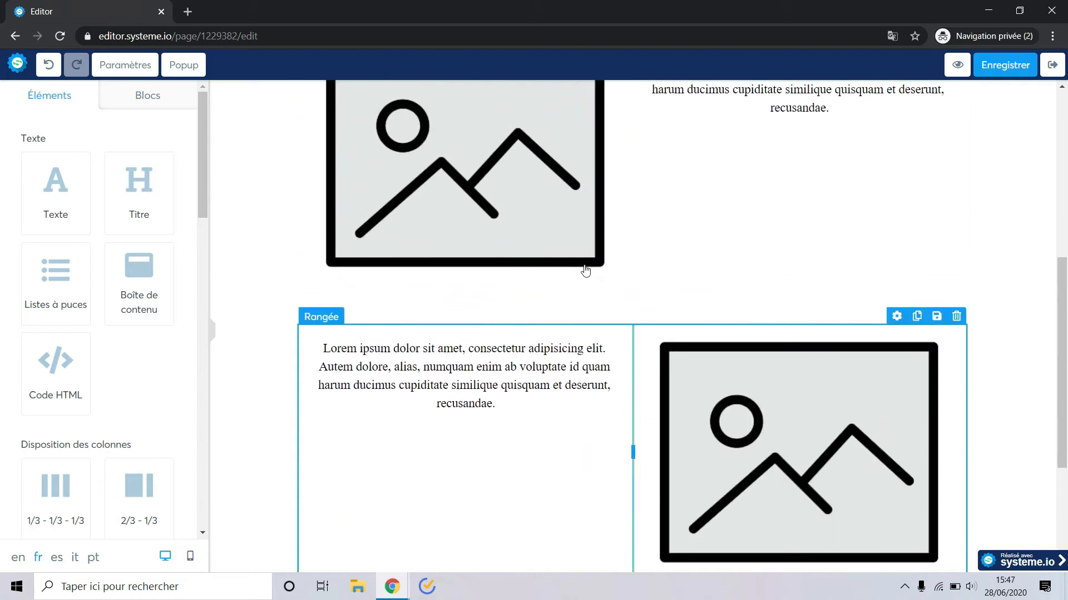
pyautogui.scroll(2, 636, 268)
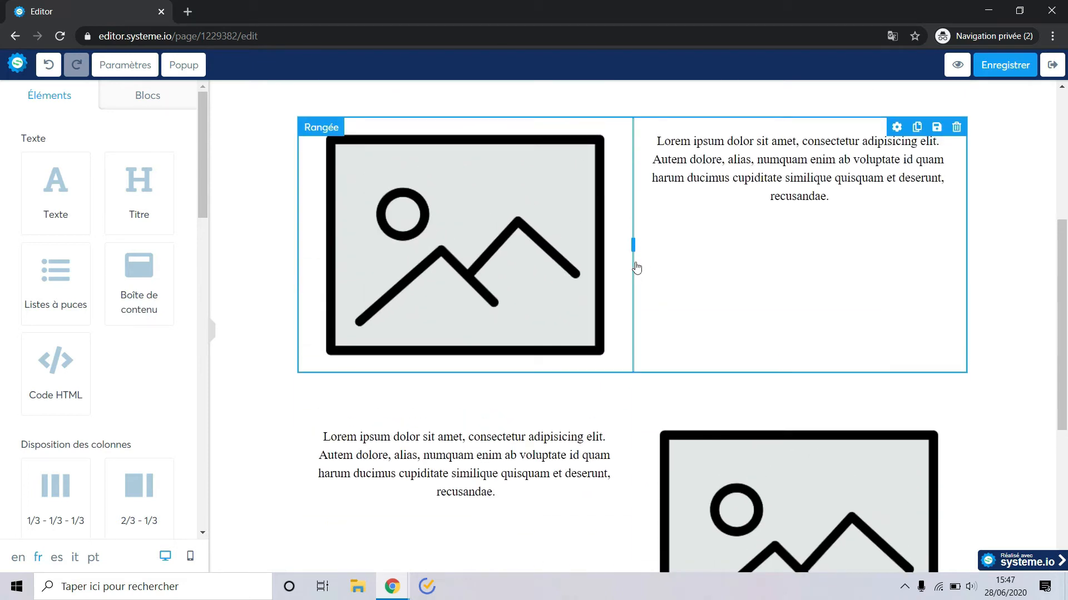
pyautogui.scroll(4, 669, 247)
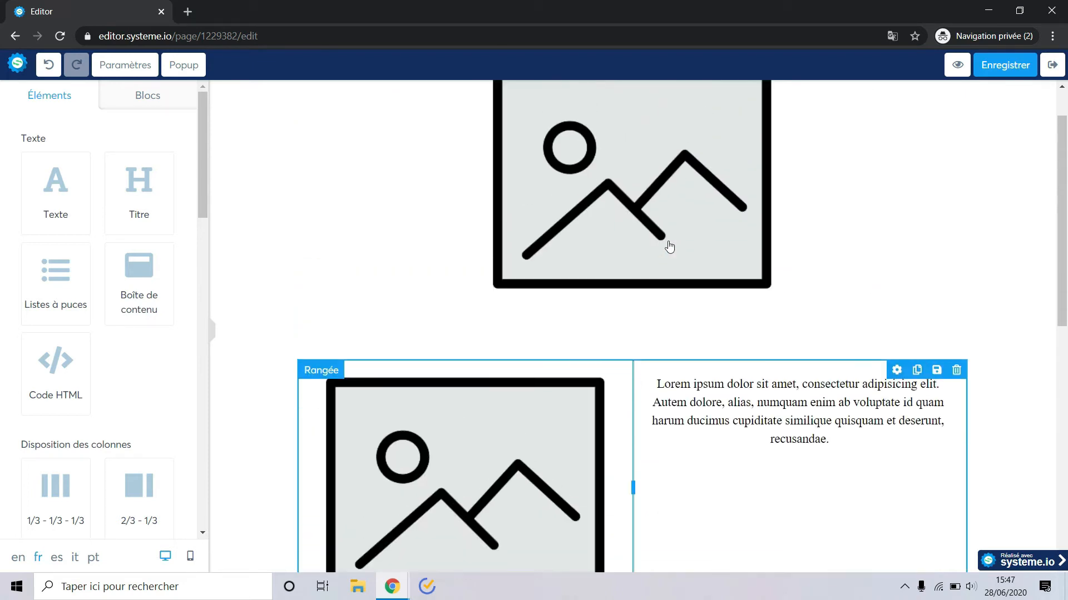
pyautogui.scroll(-10, 393, 326)
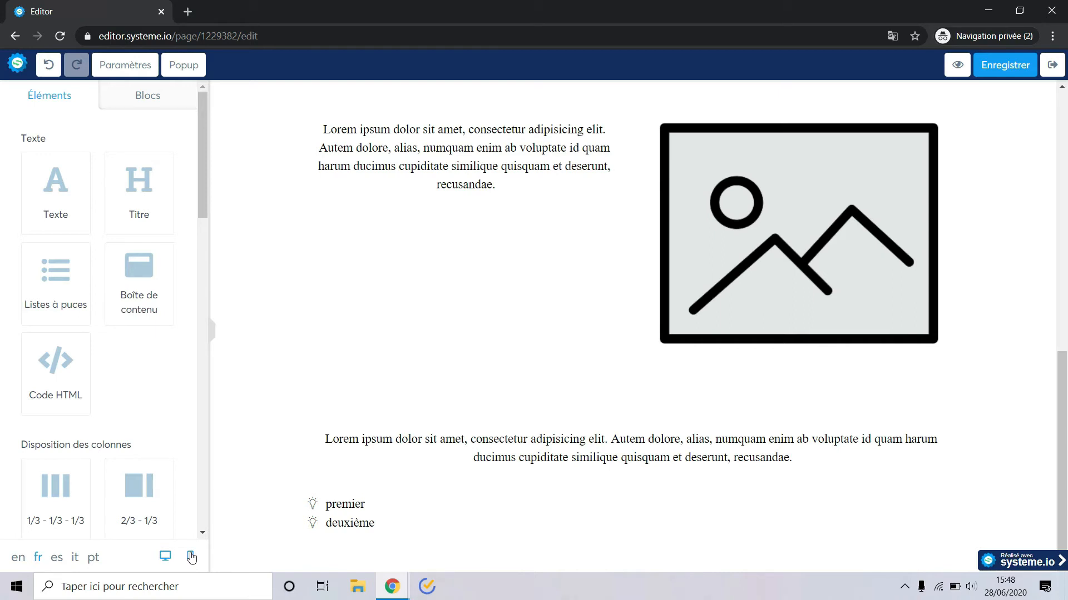
# Step: Switch to the mobile view and examine how the images, texts and two-column rows stack down to the bulleted list
pyautogui.click(192, 557)
pyautogui.scroll(-2, 708, 232)
pyautogui.scroll(2, 679, 198)
pyautogui.scroll(-3, 679, 195)
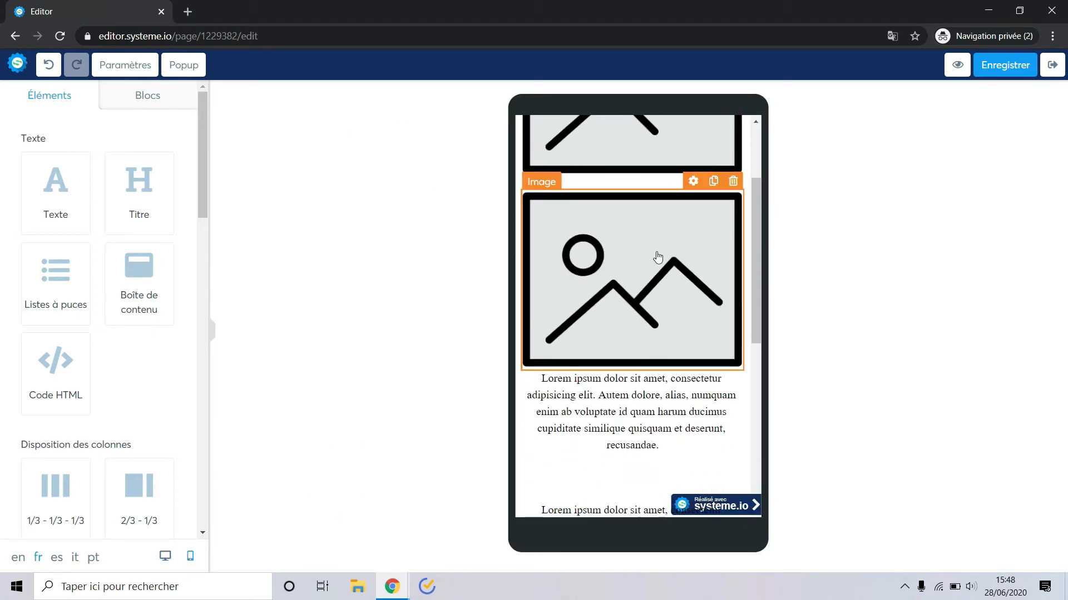
pyautogui.scroll(-1, 657, 257)
pyautogui.scroll(-2, 629, 365)
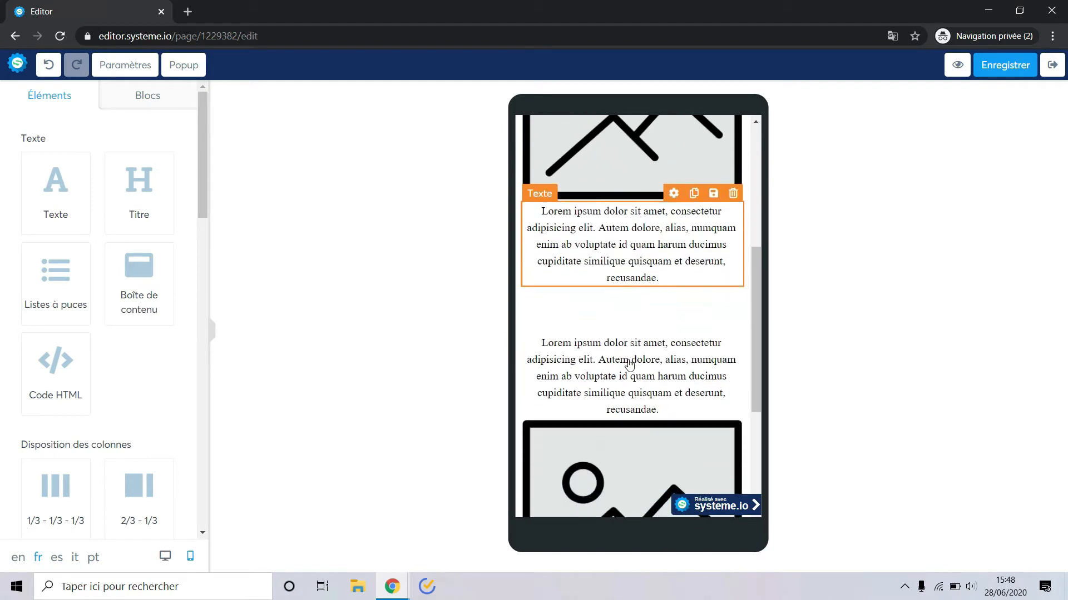
pyautogui.scroll(-4, 614, 364)
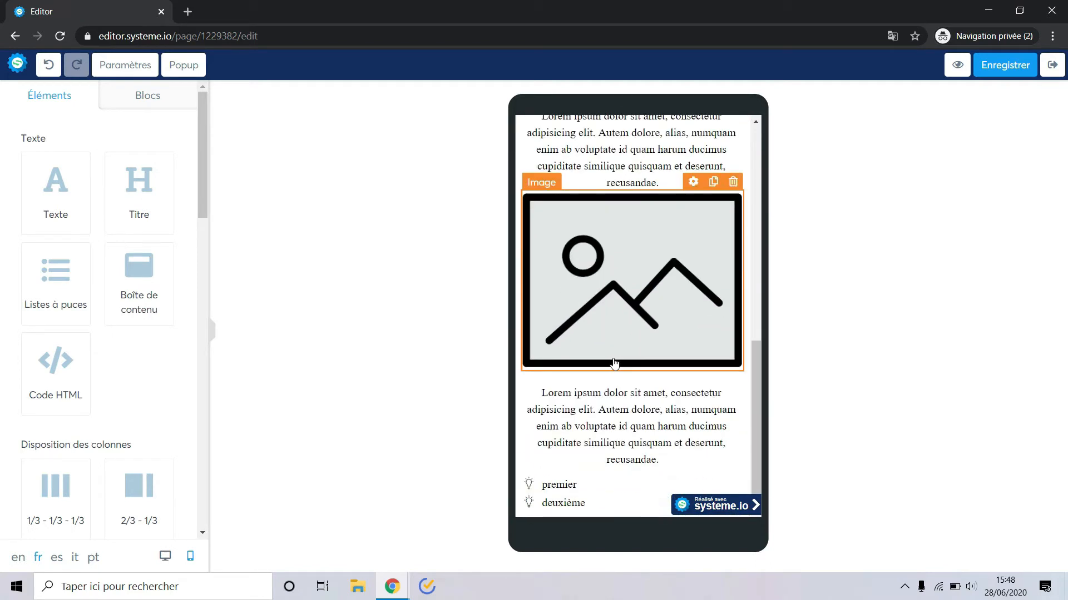
pyautogui.scroll(4, 648, 328)
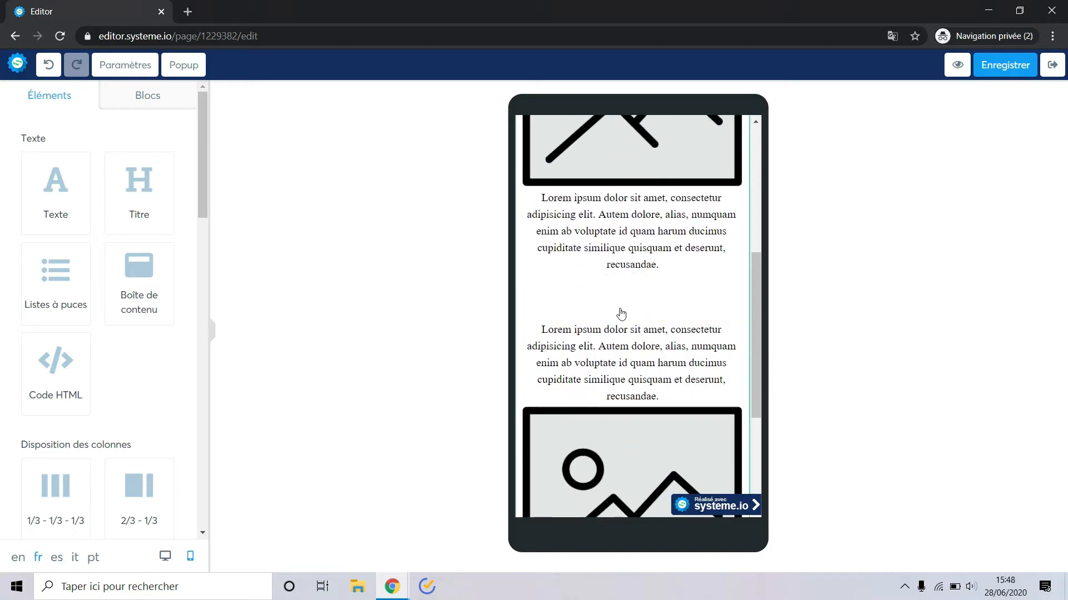
pyautogui.scroll(2, 620, 310)
pyautogui.scroll(-3, 614, 288)
pyautogui.scroll(-3, 614, 288)
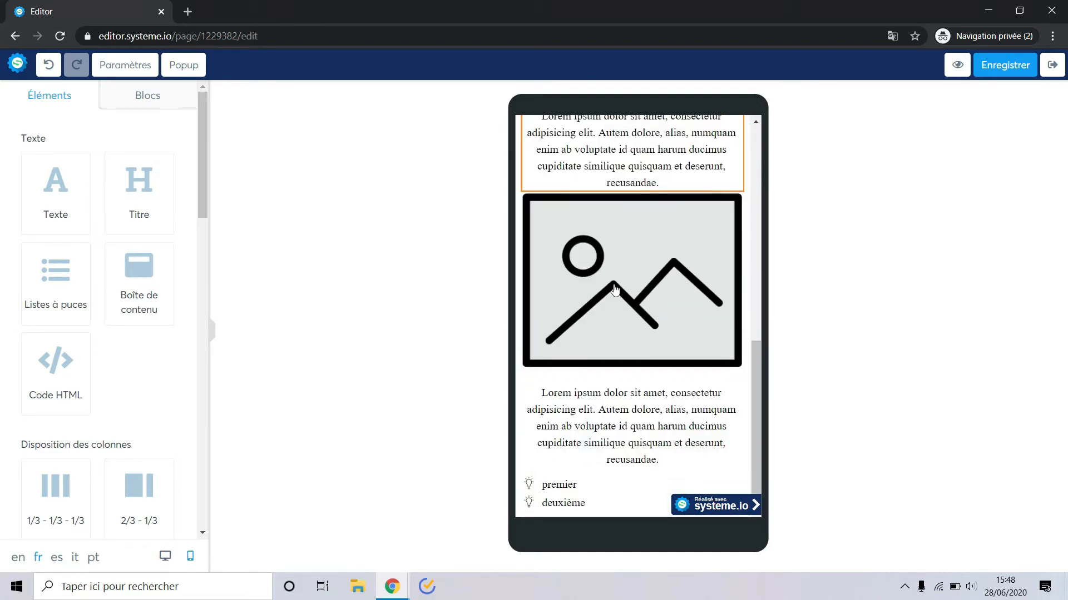
pyautogui.scroll(-1, 139, 408)
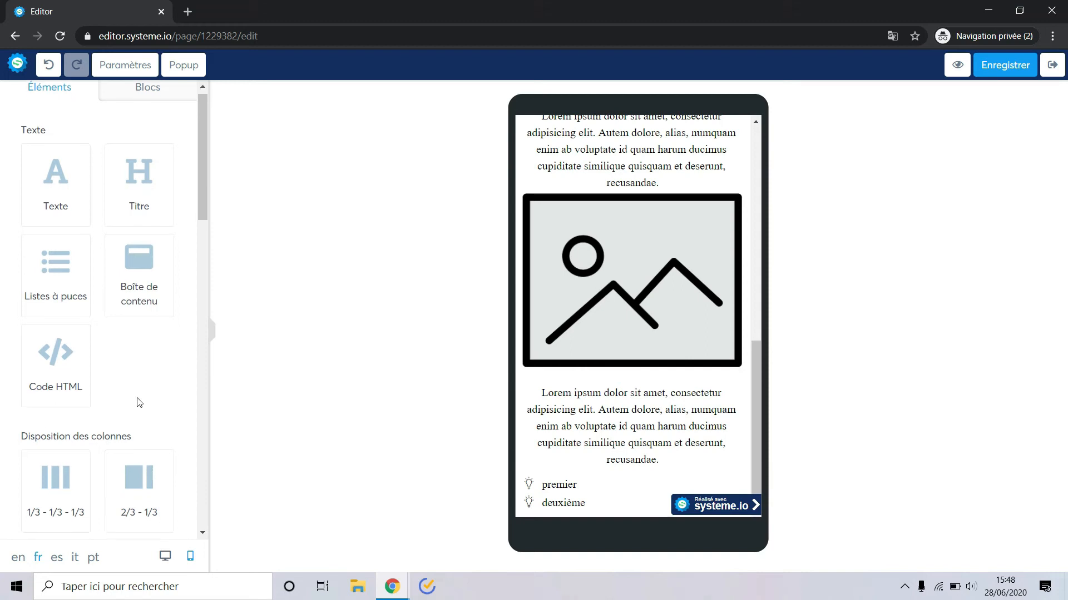
# Step: Place a Titre element above the paragraph that precedes the bulleted list, and return to the desktop view
pyautogui.moveTo(136, 169); pyautogui.dragTo(621, 385)
pyautogui.scroll(2, 624, 385)
pyautogui.scroll(-2, 623, 385)
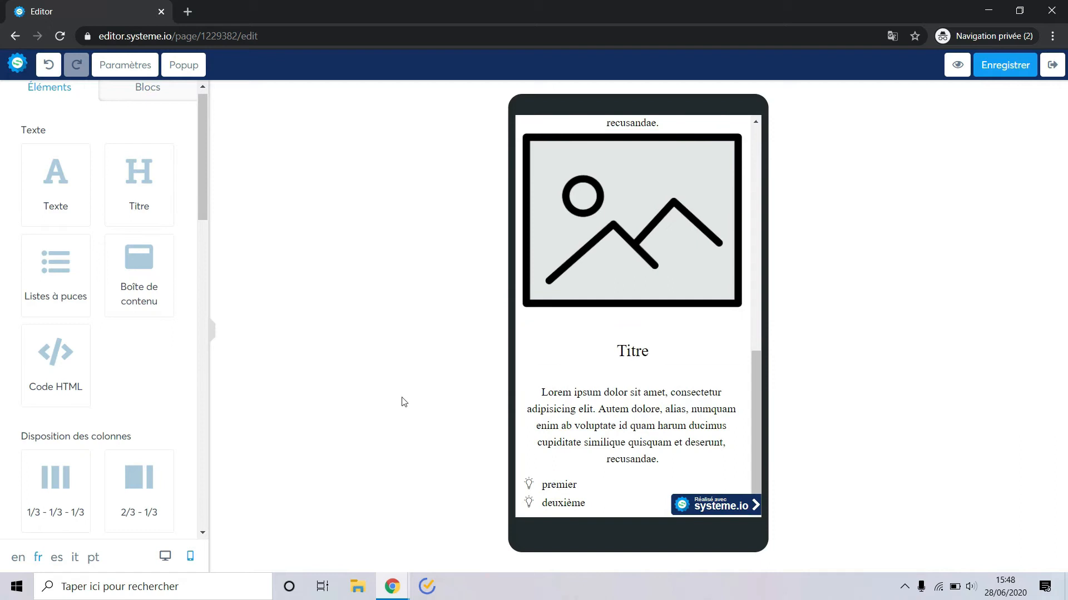
pyautogui.click(165, 556)
pyautogui.scroll(-5, 676, 365)
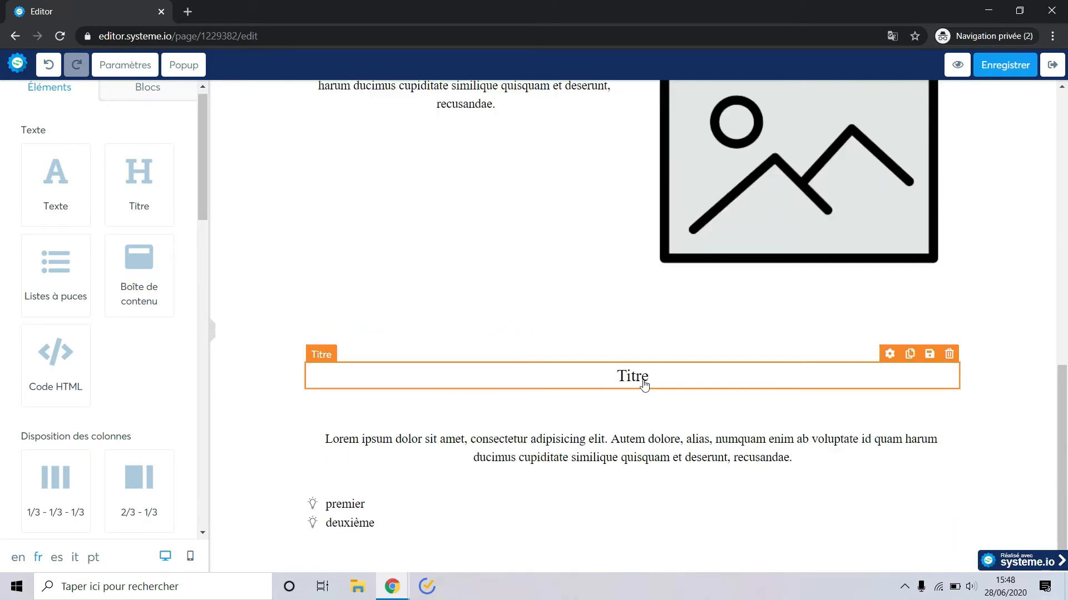
# Step: Insert a Champ de formulaire element between the duplicated text-and-image row and the title
pyautogui.scroll(-3, 31, 388)
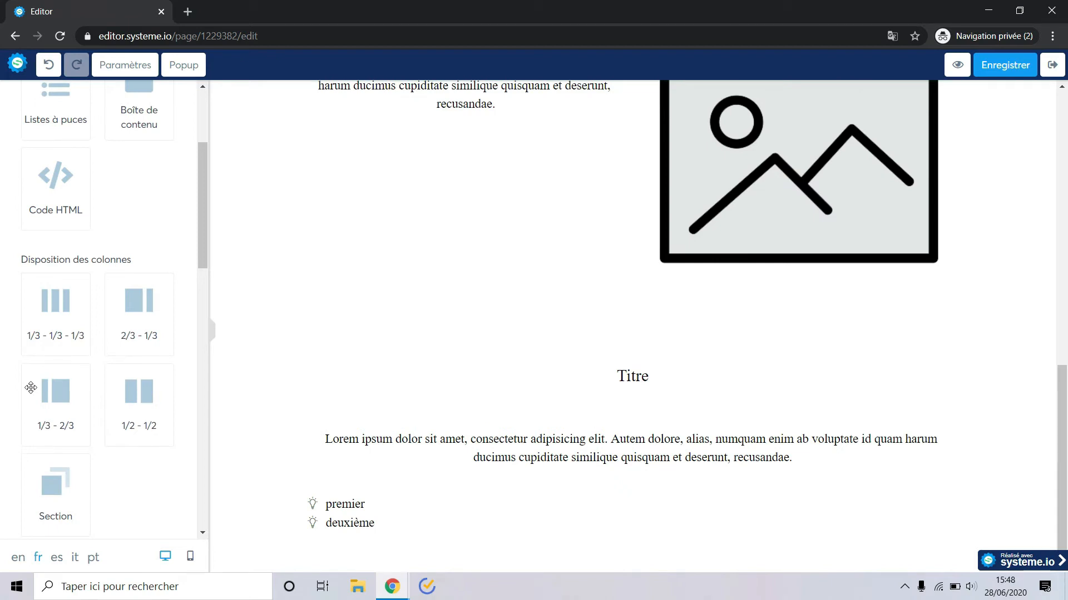
pyautogui.scroll(-4, 148, 476)
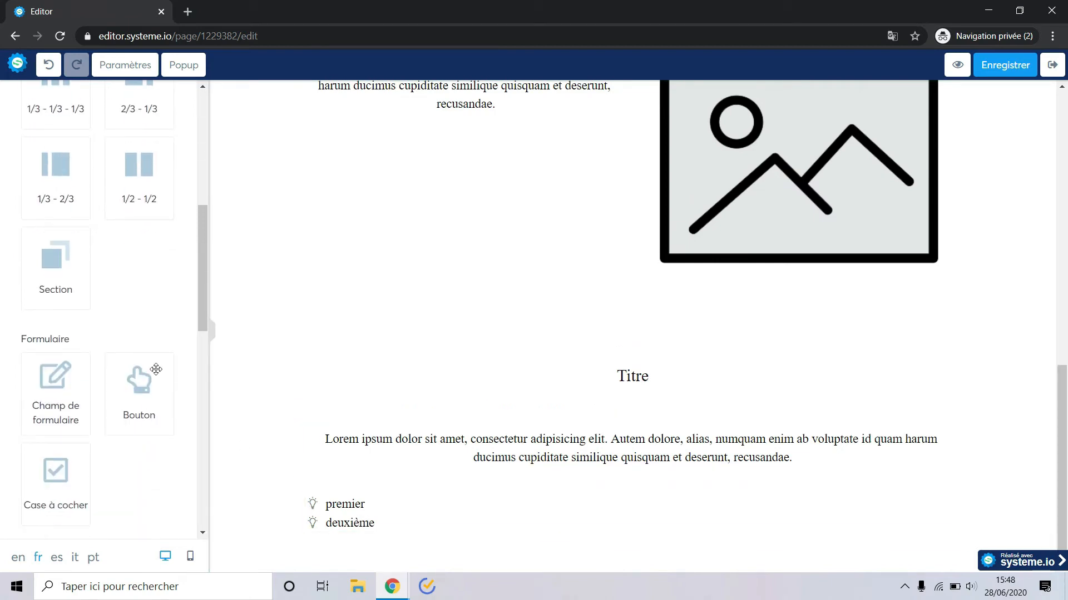
pyautogui.scroll(-4, 156, 364)
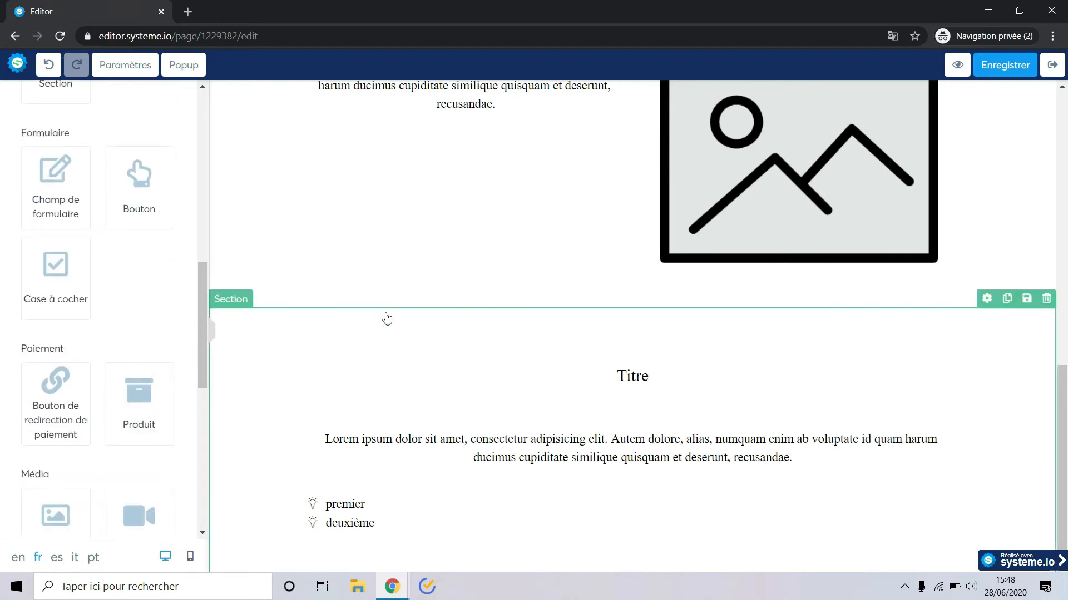
pyautogui.moveTo(60, 175); pyautogui.dragTo(493, 317)
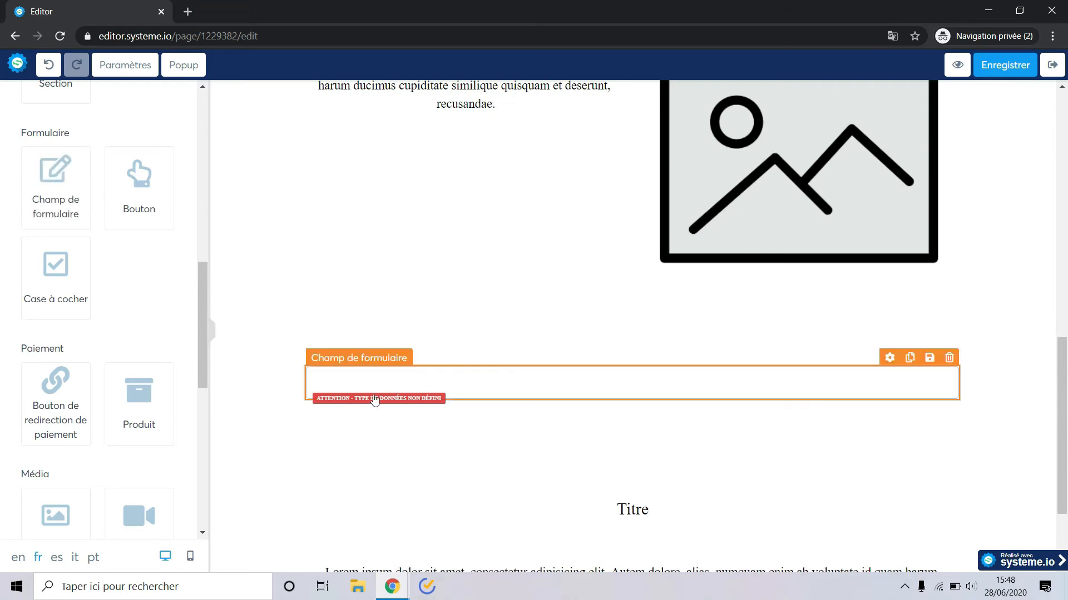
# Step: Set the form field's data type to Email and its default value to "Rentrez votre email"
pyautogui.click(890, 357)
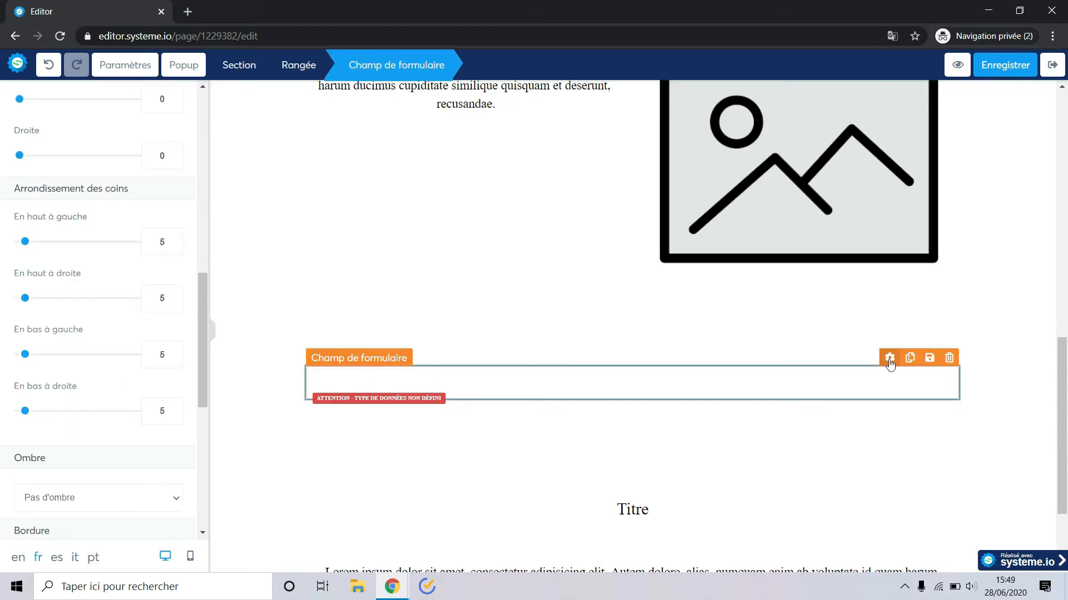
pyautogui.scroll(10, 40, 284)
pyautogui.click(141, 147)
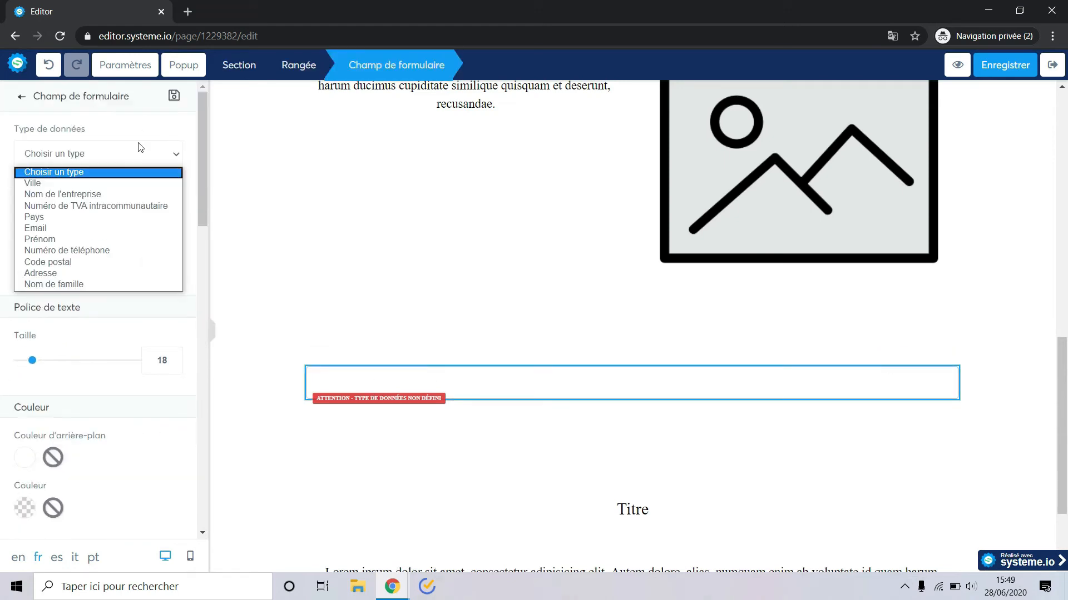
pyautogui.click(82, 229)
pyautogui.click(125, 208)
pyautogui.hotkey('ctrl', 'a')
pyautogui.press('BackSpace')
pyautogui.write('R')
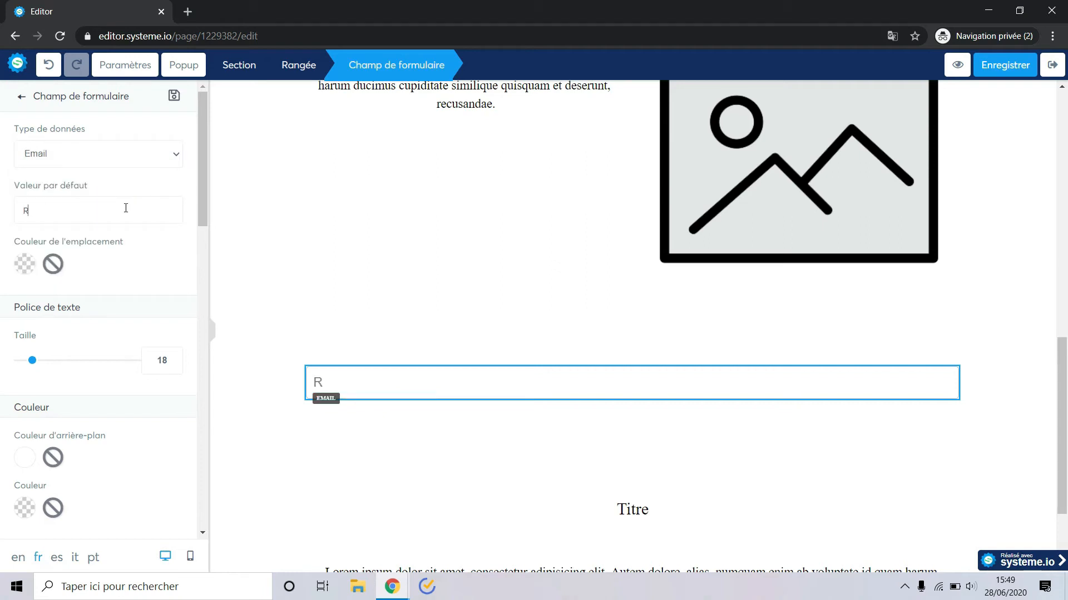
pyautogui.write('entrez votre email')
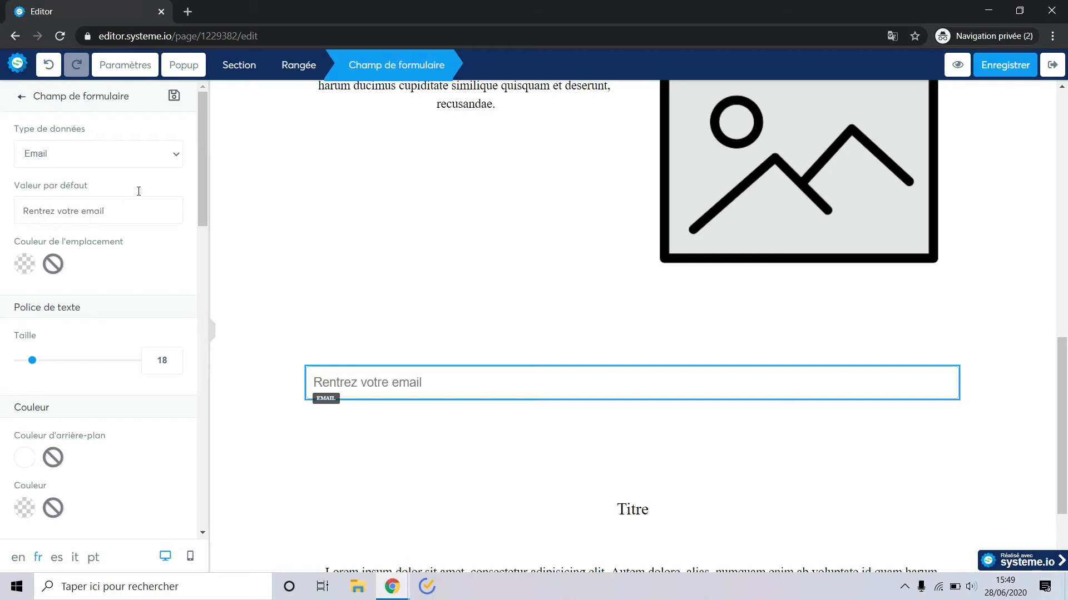
pyautogui.click(22, 96)
# Step: Place a Bouton element below the email field and set its action to "Vers l'étape suivante dans le tunnel"
pyautogui.scroll(-9, 174, 350)
pyautogui.moveTo(140, 203); pyautogui.dragTo(689, 417)
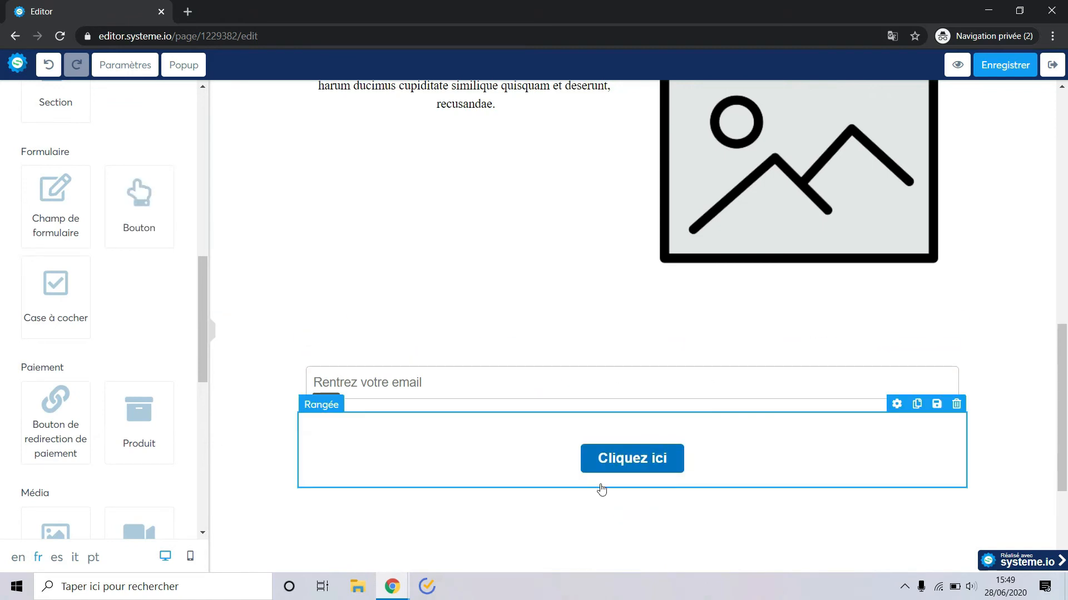
pyautogui.click(682, 465)
pyautogui.scroll(10, 72, 261)
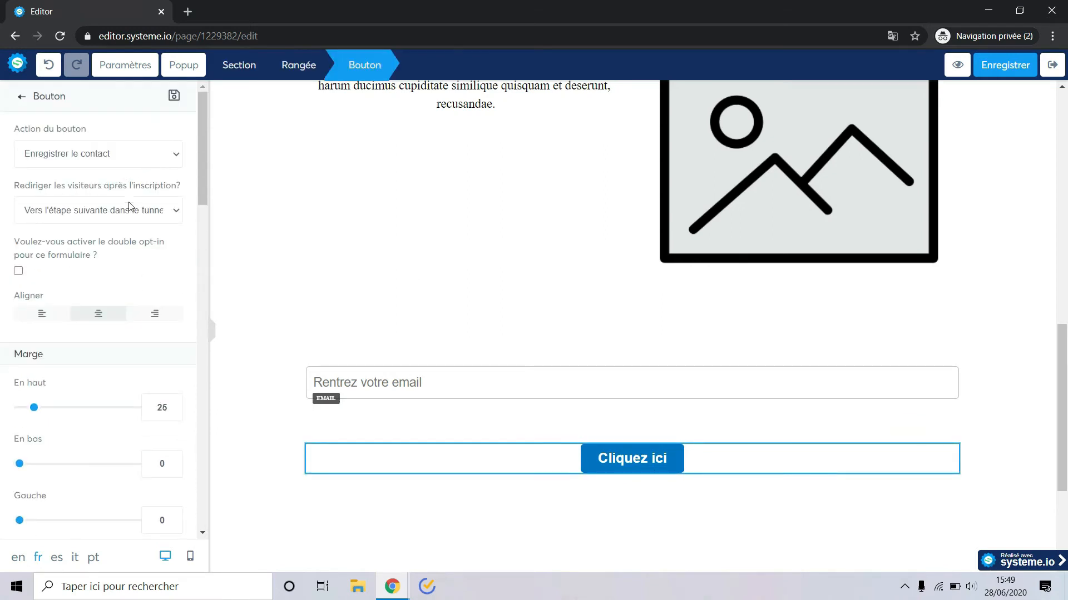
pyautogui.click(106, 154)
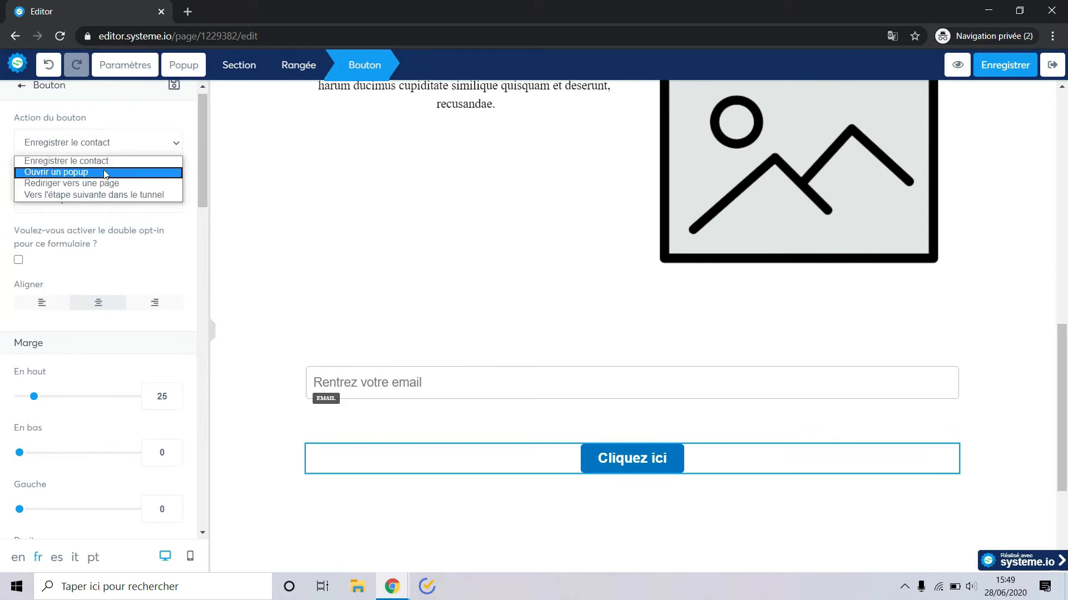
pyautogui.click(140, 196)
# Step: Change the button's text to "Accédez à notre offre" and leave its settings
pyautogui.scroll(-6, 100, 278)
pyautogui.moveTo(70, 273); pyautogui.dragTo(2, 271)
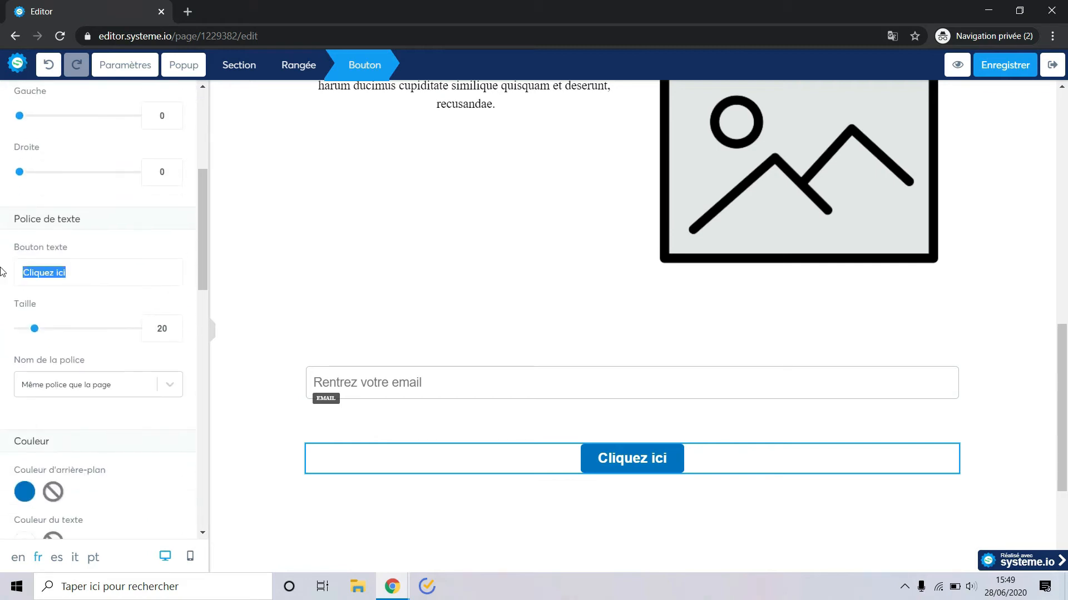
pyautogui.write('Accédez à')
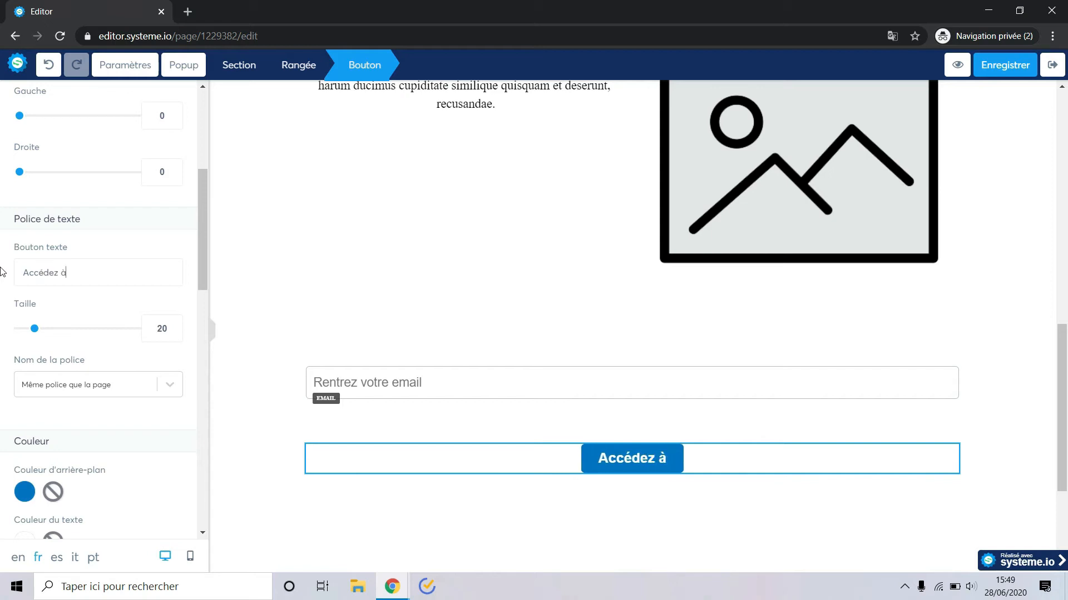
pyautogui.write(' notre offre')
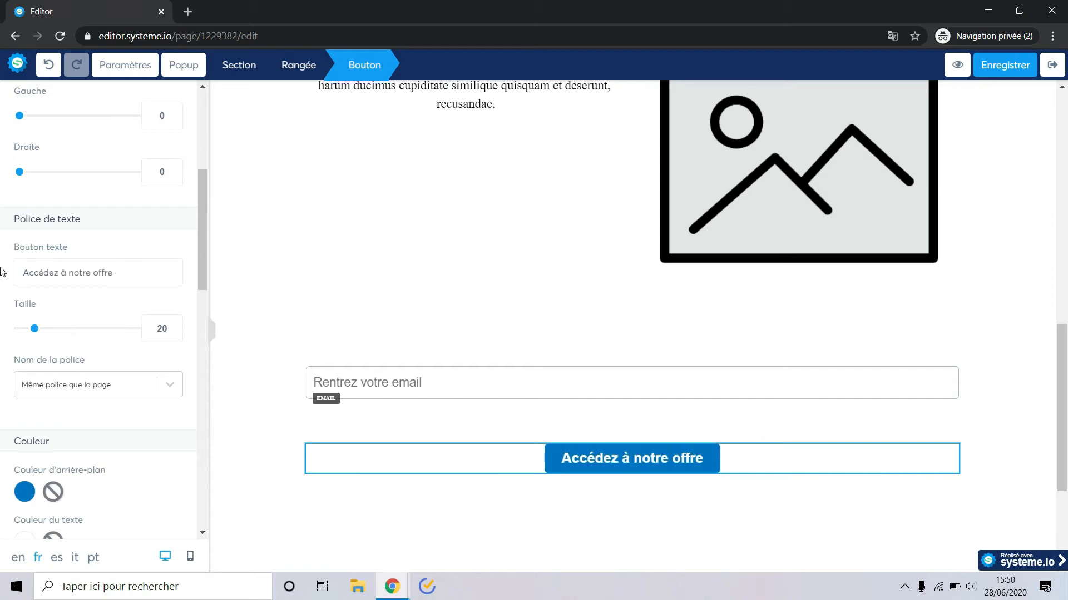
pyautogui.scroll(6, 181, 139)
pyautogui.click(13, 102)
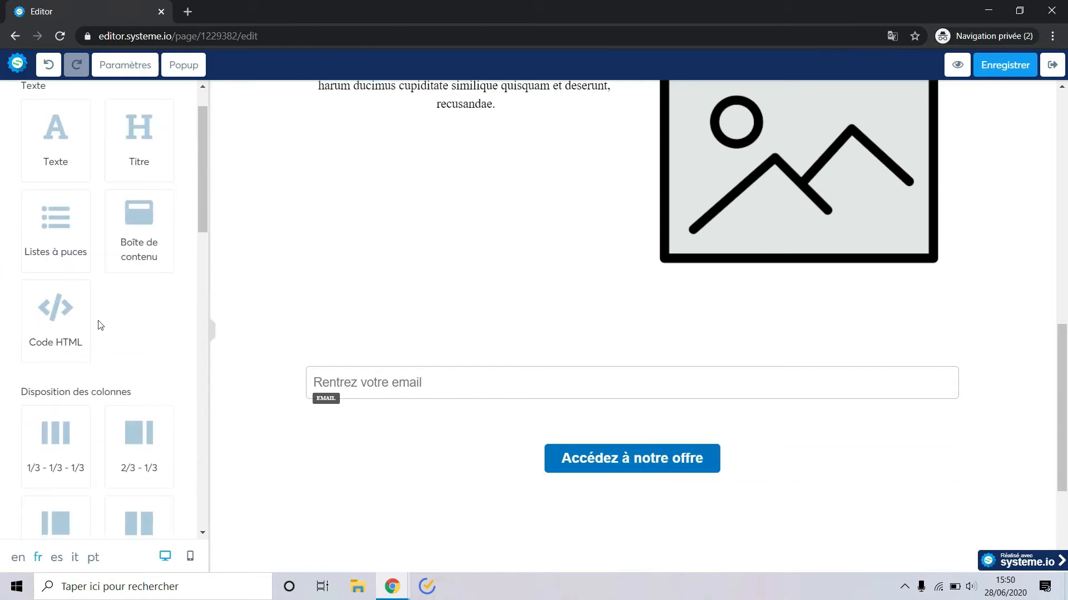
# Step: Insert a Vidéo element between the top image and the first image-and-text row, and open its settings
pyautogui.scroll(-10, 100, 323)
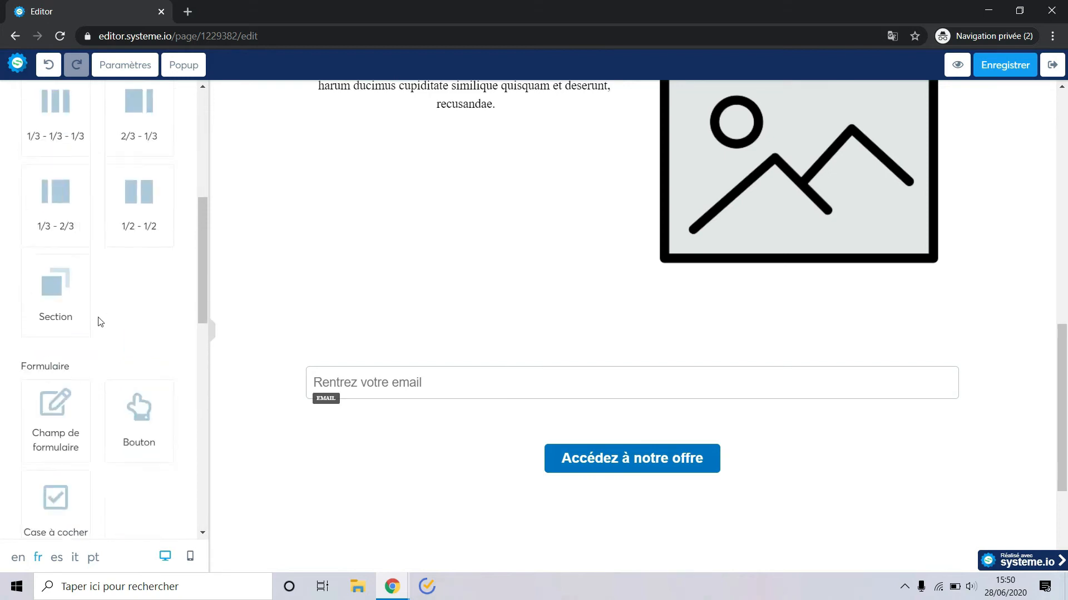
pyautogui.scroll(7, 503, 234)
pyautogui.moveTo(137, 235); pyautogui.dragTo(711, 393)
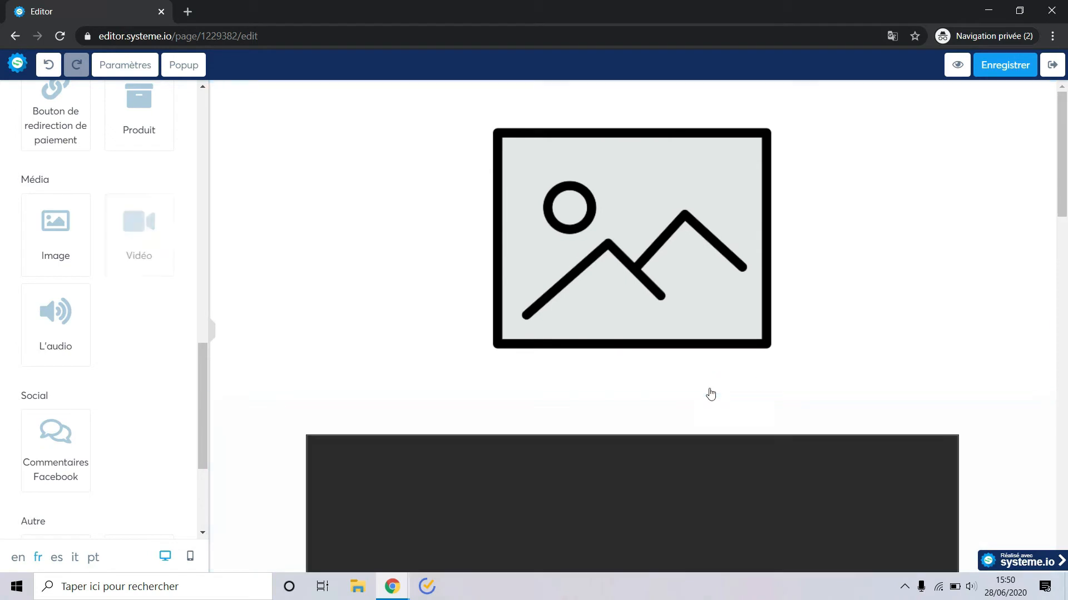
pyautogui.scroll(-6, 710, 395)
pyautogui.click(782, 331)
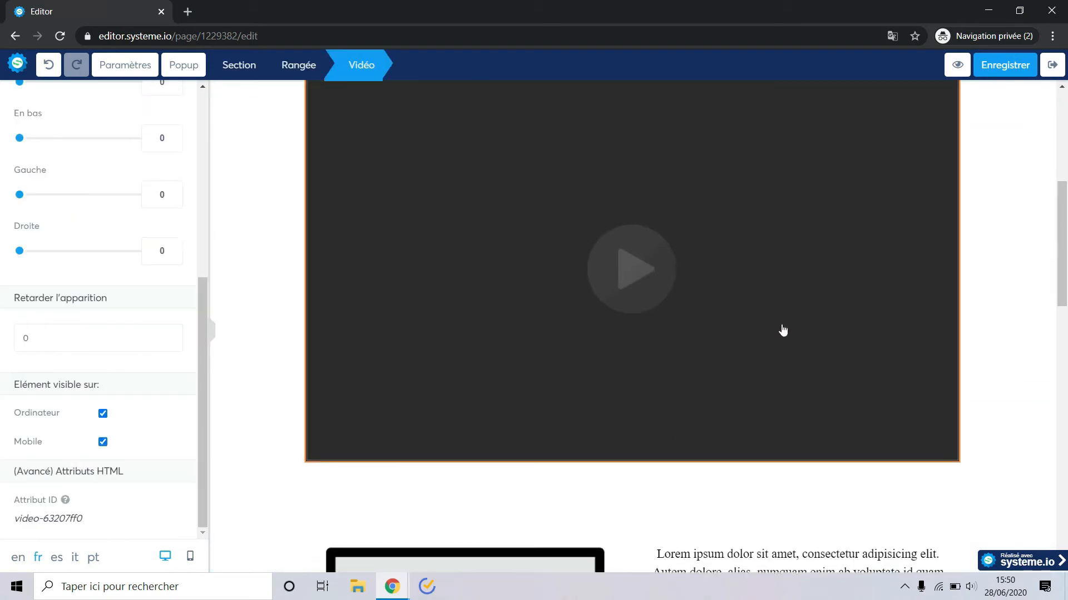
# Step: Try the Lien direct video type, and switch the video back to Youtube
pyautogui.scroll(6, 75, 191)
pyautogui.click(125, 155)
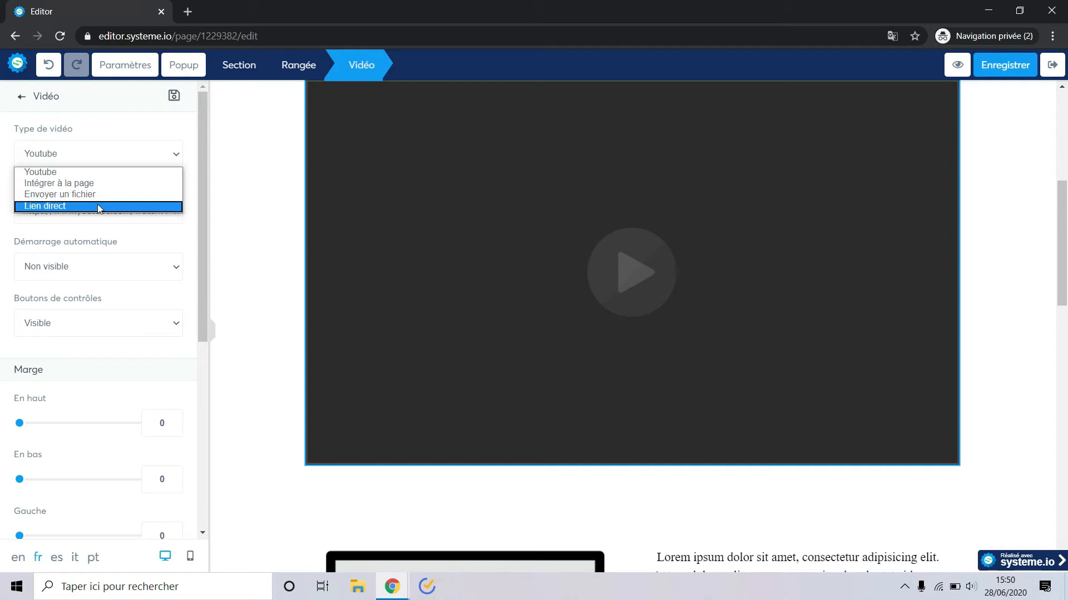
pyautogui.click(107, 207)
pyautogui.click(135, 184)
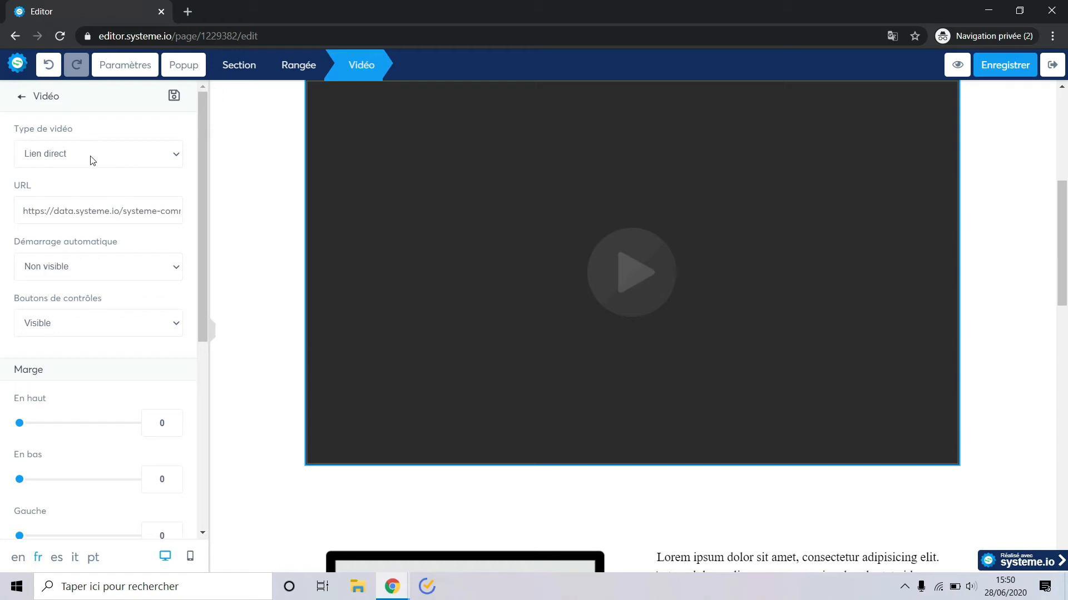
pyautogui.click(106, 159)
pyautogui.click(99, 170)
pyautogui.click(120, 210)
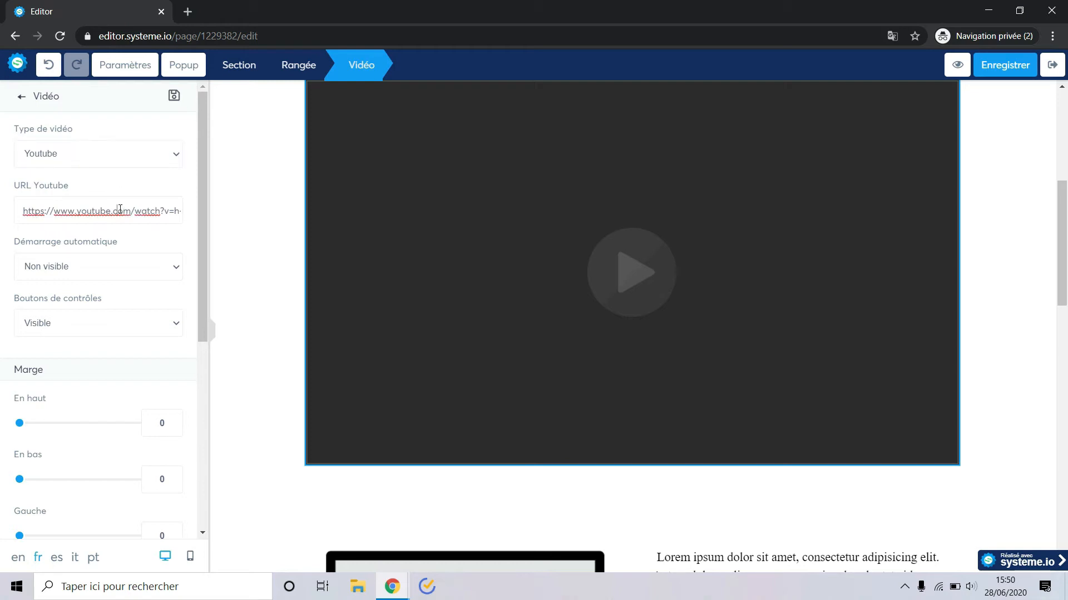
# Step: Try the Intégrer à la page video type, enlarging its embed code field, and the Envoyer un fichier type
pyautogui.click(138, 155)
pyautogui.click(125, 185)
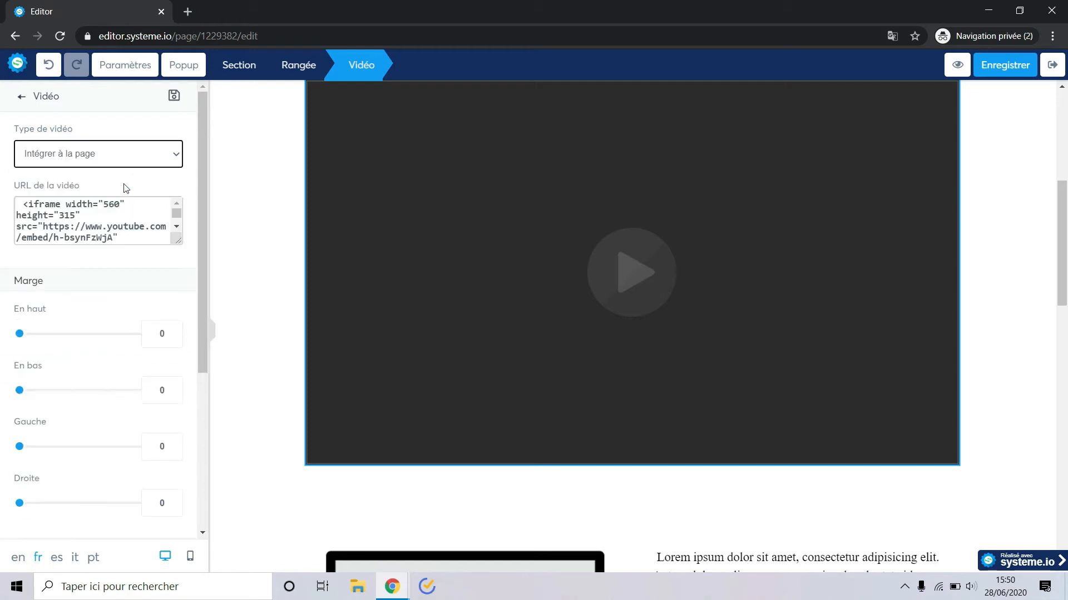
pyautogui.moveTo(173, 236); pyautogui.dragTo(177, 277)
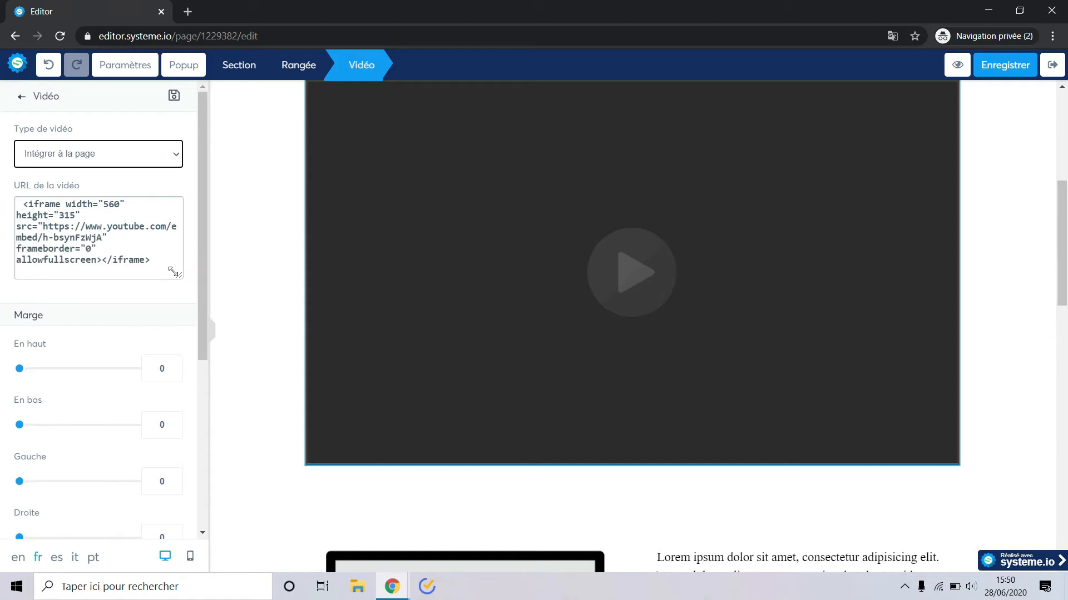
pyautogui.click(137, 155)
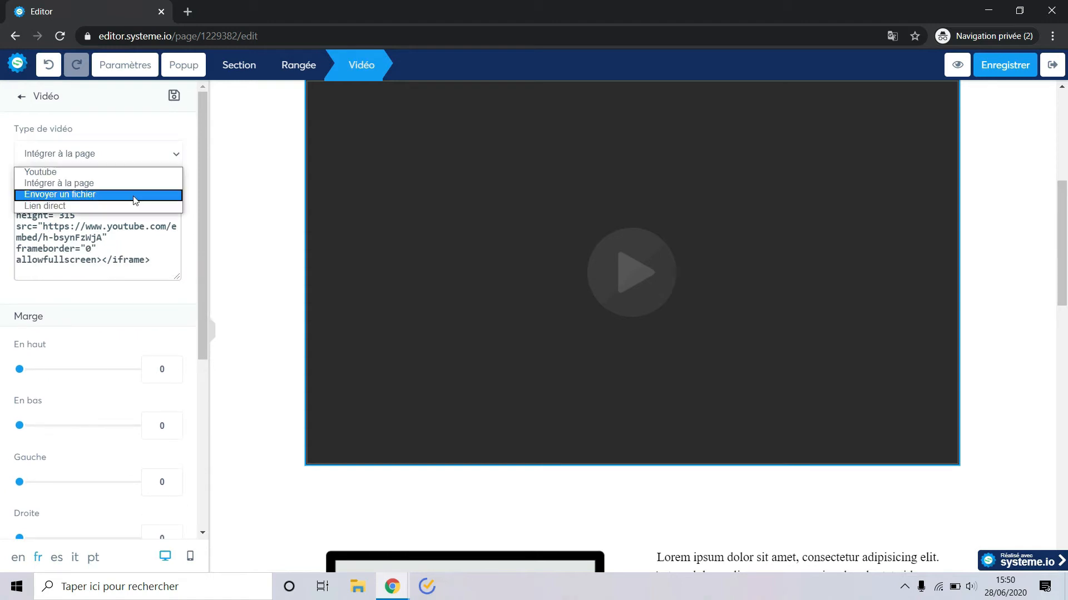
pyautogui.click(135, 197)
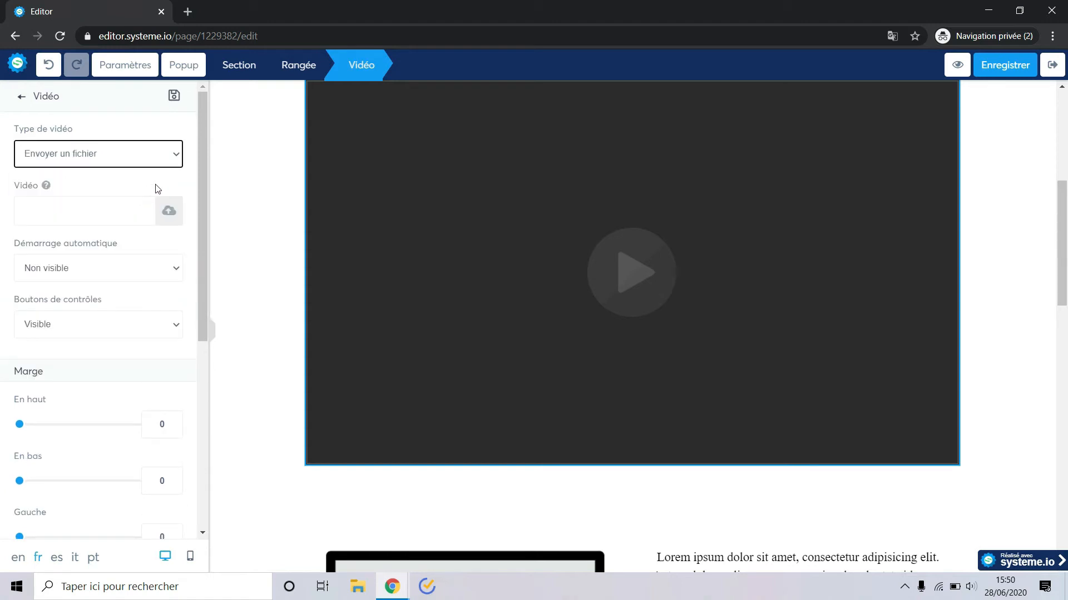
# Step: Set the video type to Lien direct and review its autoplay, control button, margin and visibility options
pyautogui.click(165, 161)
pyautogui.click(131, 205)
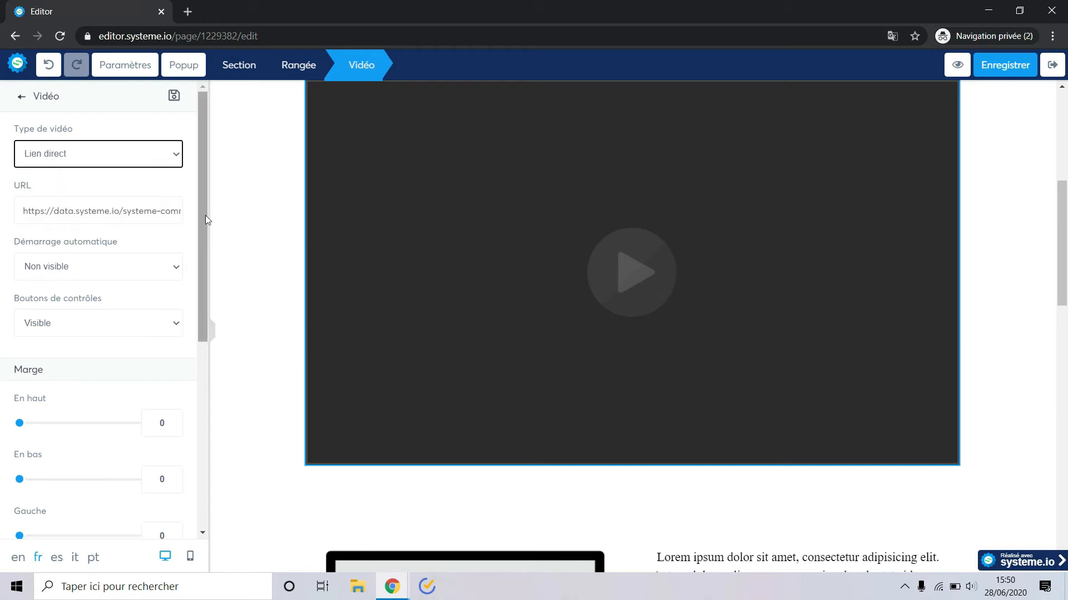
pyautogui.scroll(-1, 174, 231)
pyautogui.click(172, 239)
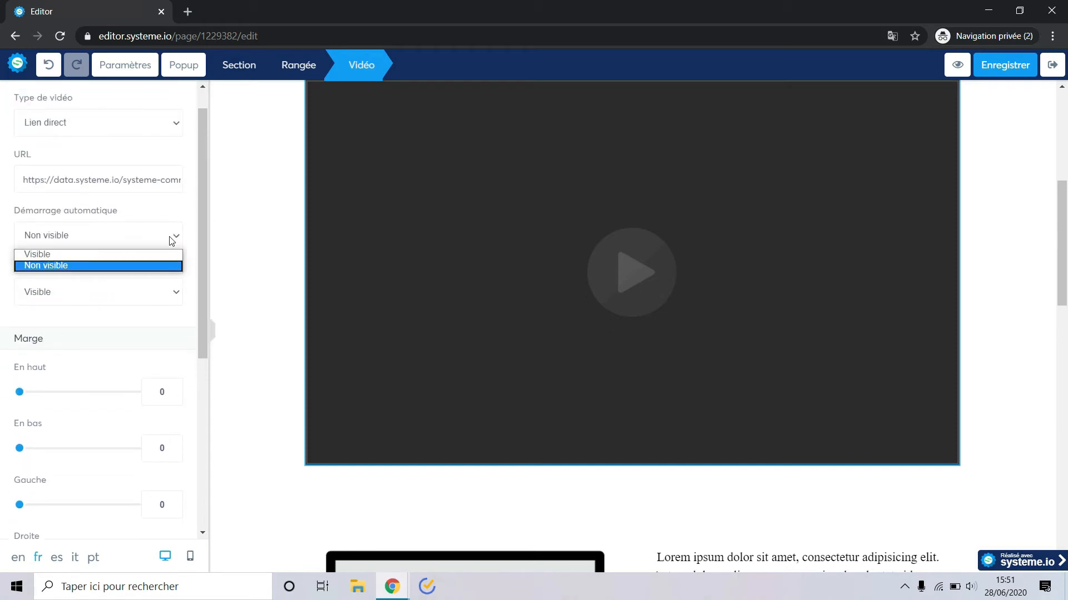
pyautogui.click(165, 295)
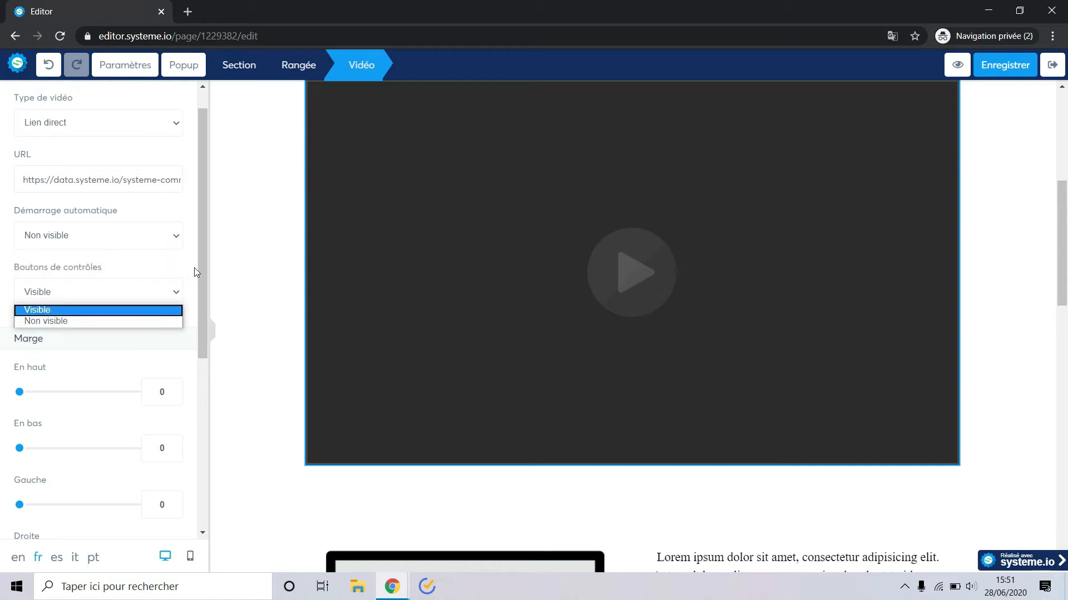
pyautogui.scroll(-5, 171, 360)
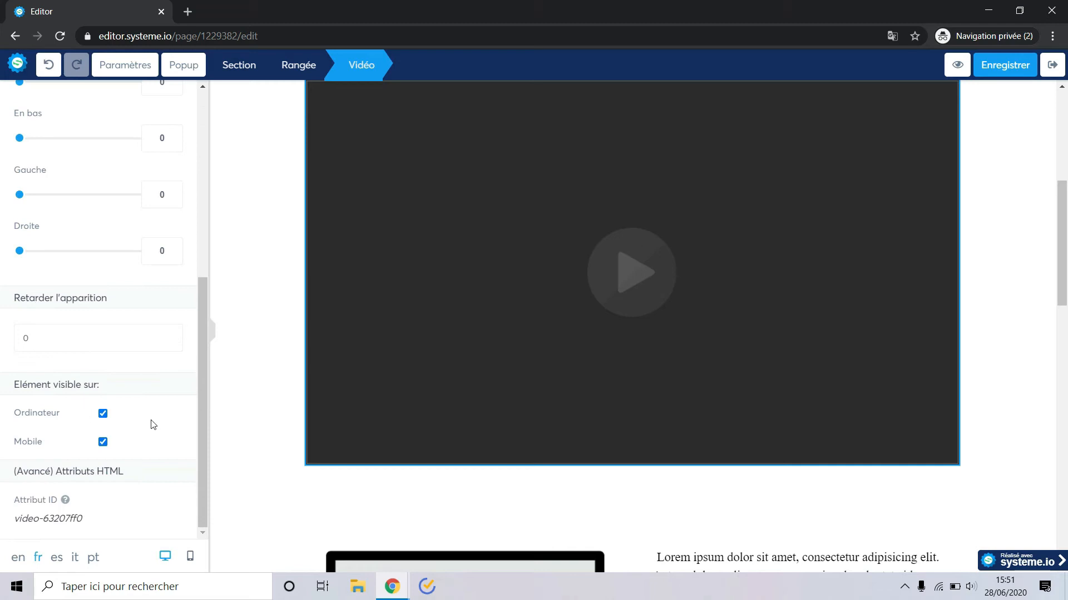
pyautogui.scroll(2, 125, 447)
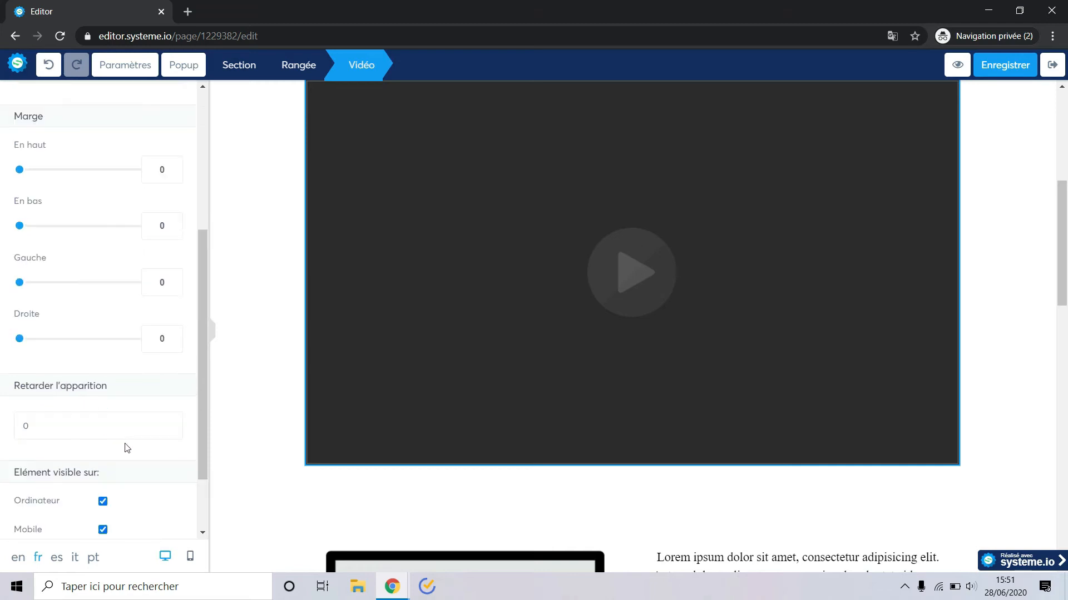
pyautogui.scroll(5, 76, 389)
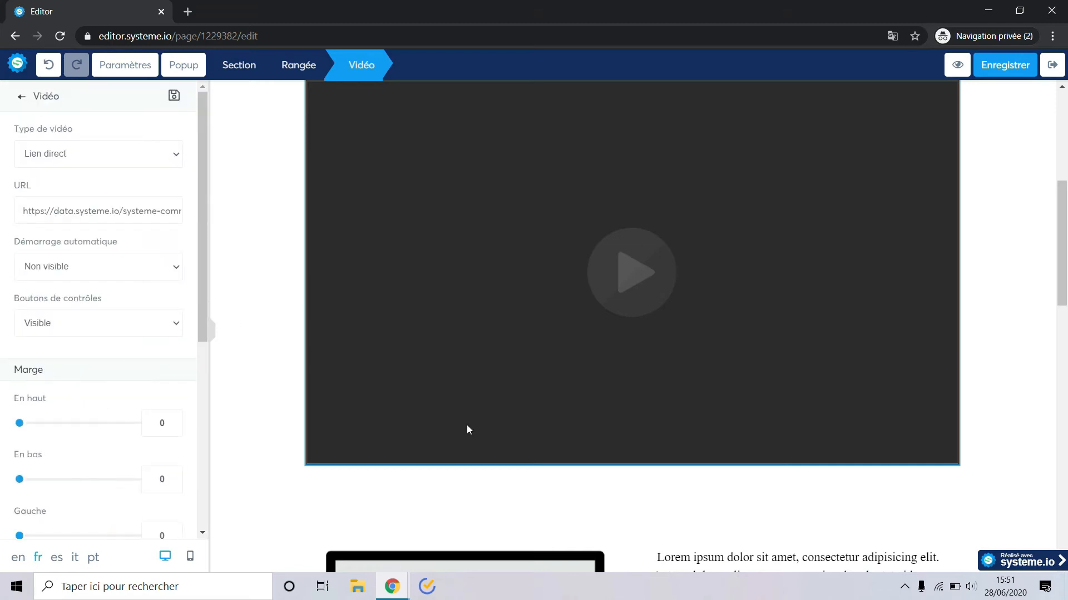
# Step: Place a Countdown element between the "Accédez à notre offre" button and the "Titre" heading
pyautogui.moveTo(1063, 291); pyautogui.dragTo(1063, 280)
pyautogui.click(832, 306)
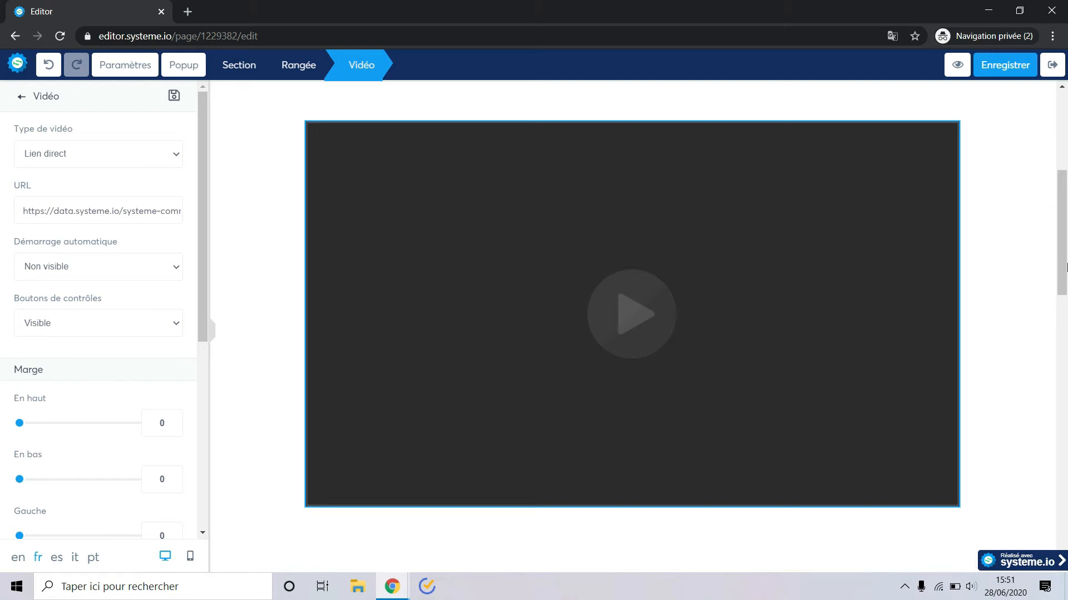
pyautogui.click(1054, 340)
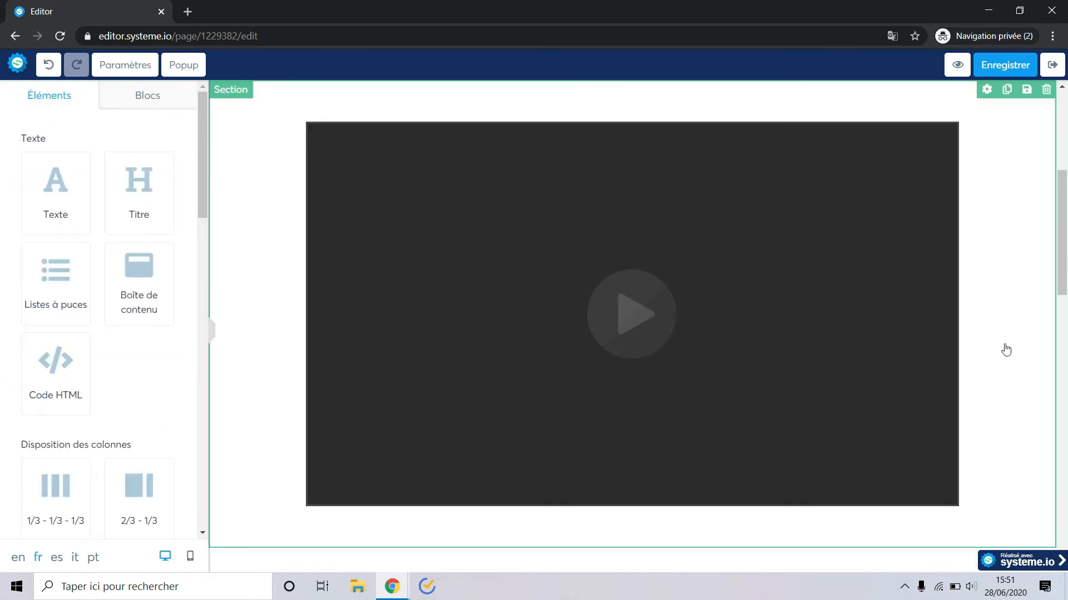
pyautogui.moveTo(1062, 264); pyautogui.dragTo(1064, 387)
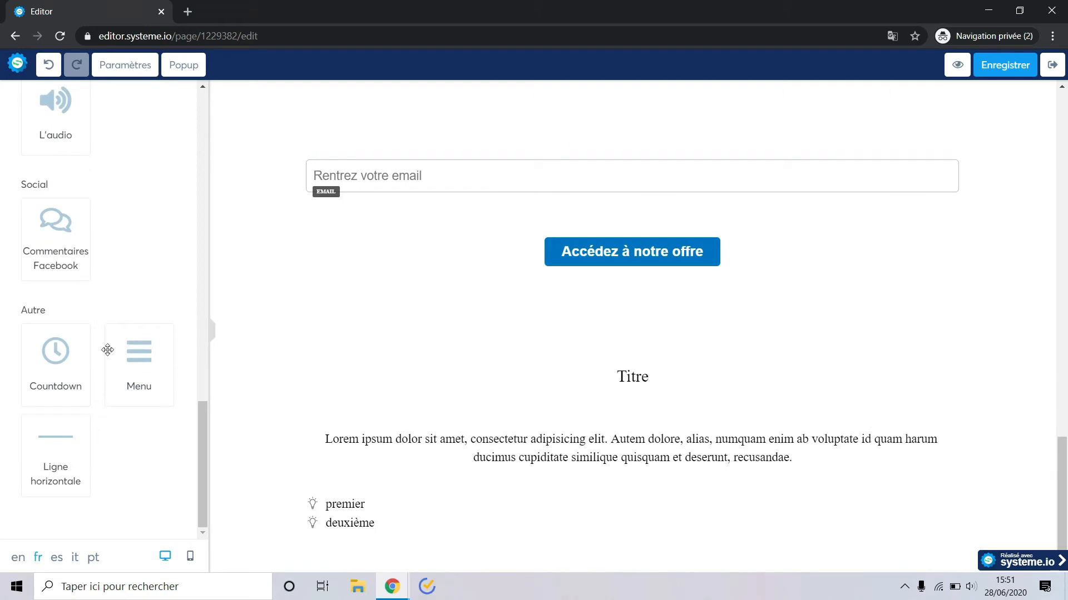
pyautogui.moveTo(69, 359); pyautogui.dragTo(548, 334)
pyautogui.scroll(10, 103, 289)
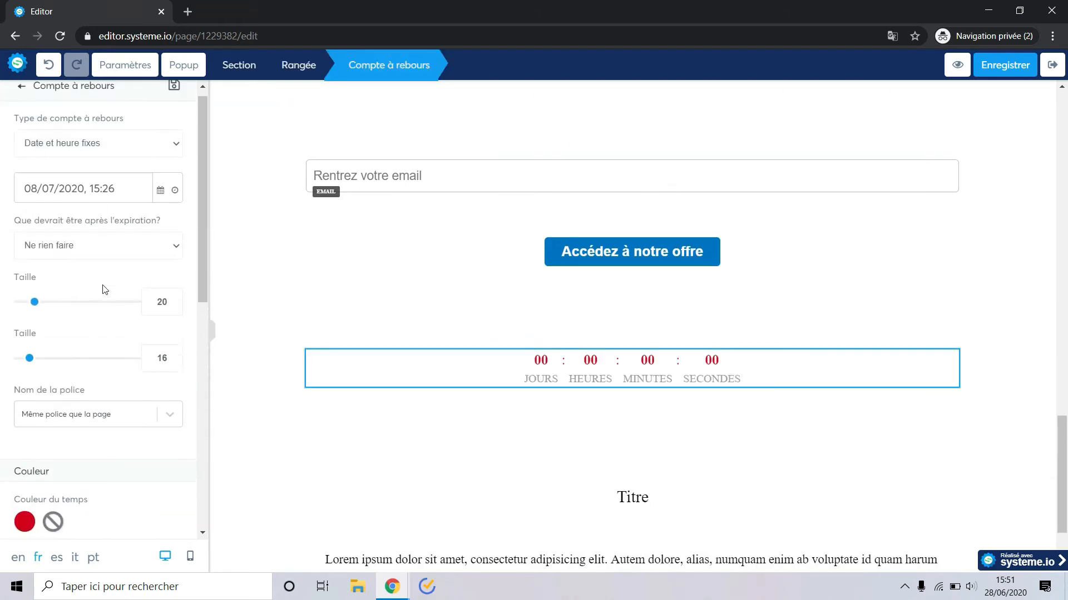
# Step: Pick 15/07/2020 as the countdown's fixed date and set its expiration action to "Rediriger vers l'URL"
pyautogui.click(126, 200)
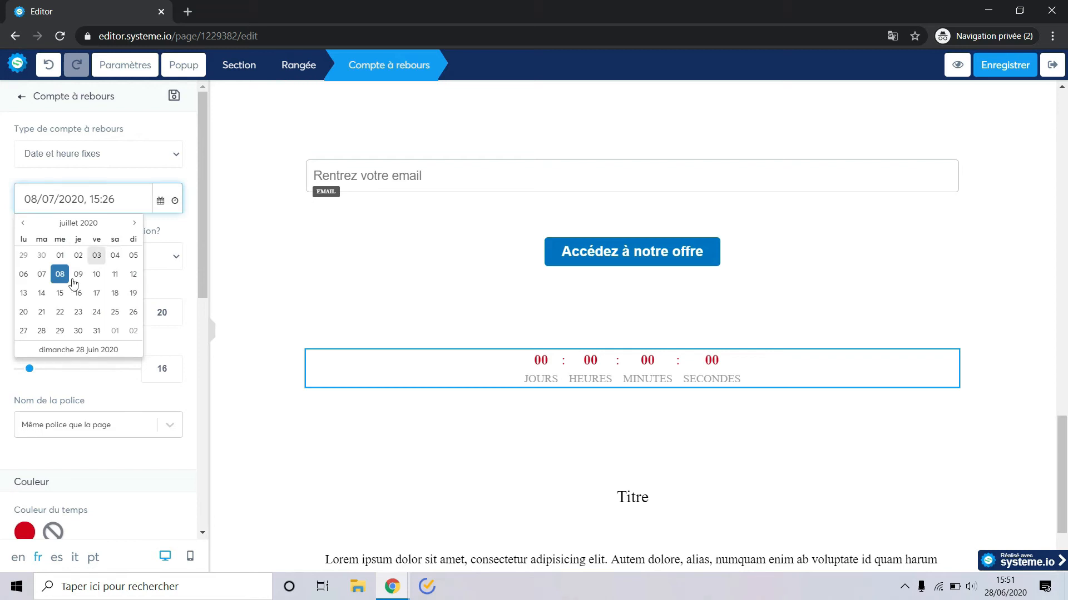
pyautogui.click(61, 290)
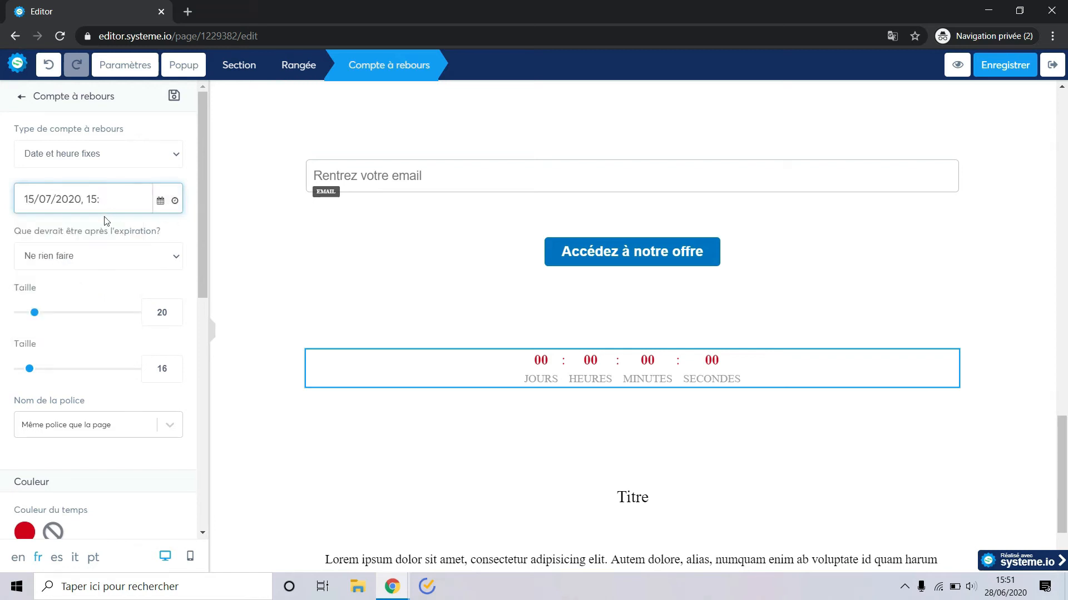
pyautogui.click(91, 253)
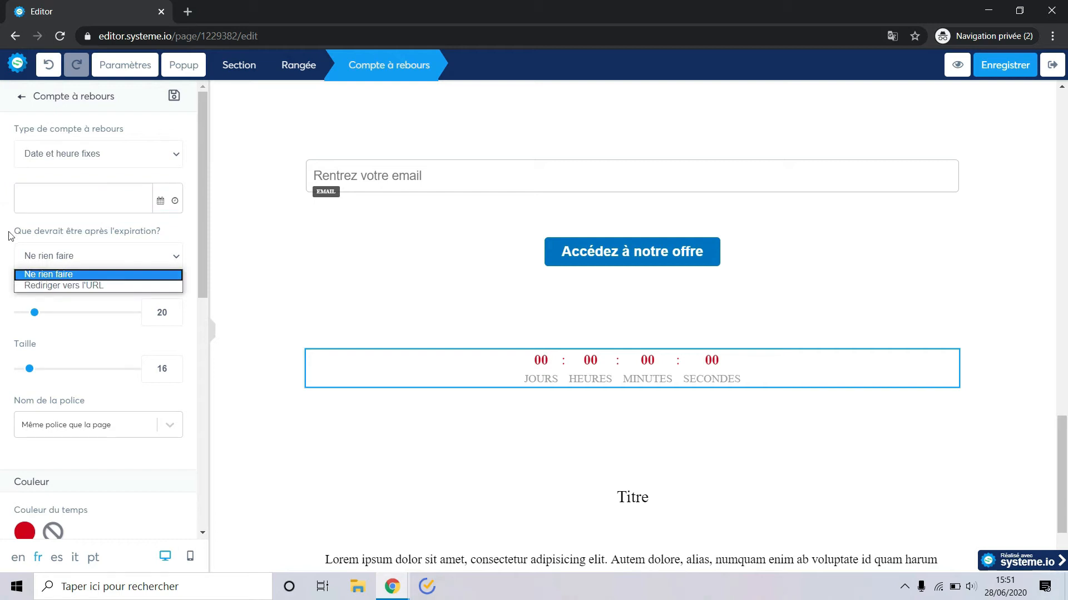
pyautogui.click(56, 286)
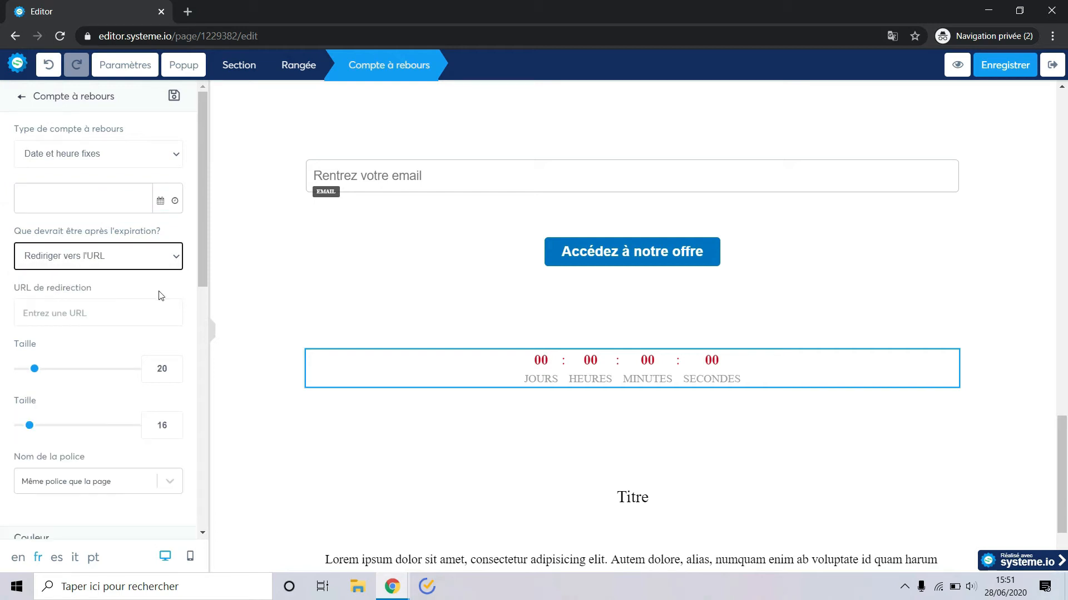
pyautogui.click(81, 311)
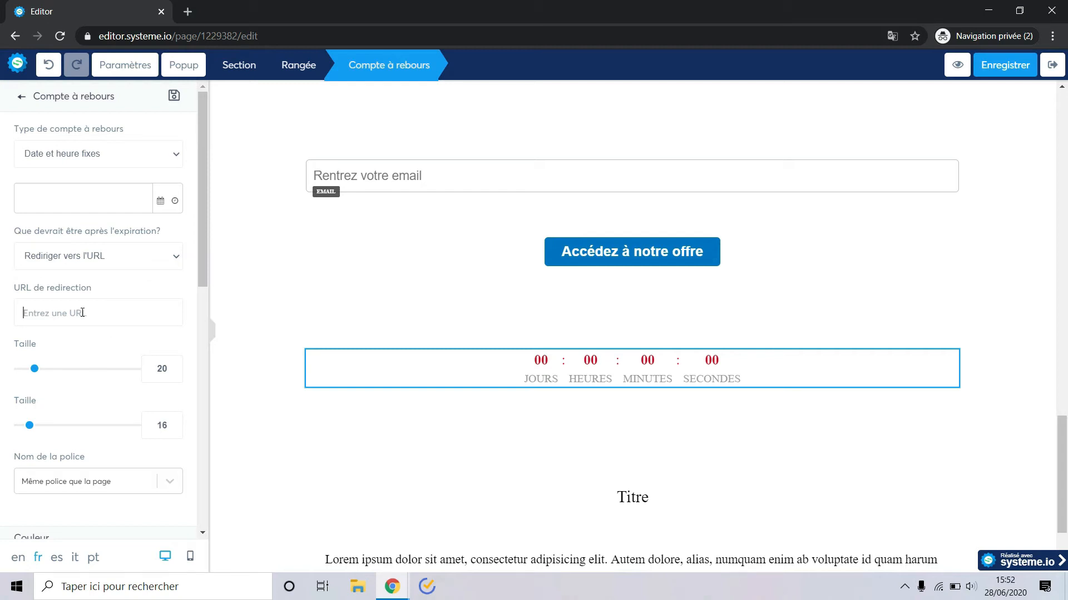
# Step: Switch the countdown type to Délai with its first two values at 9 and 3, and the expiration action to "Ne rien faire"
pyautogui.click(89, 156)
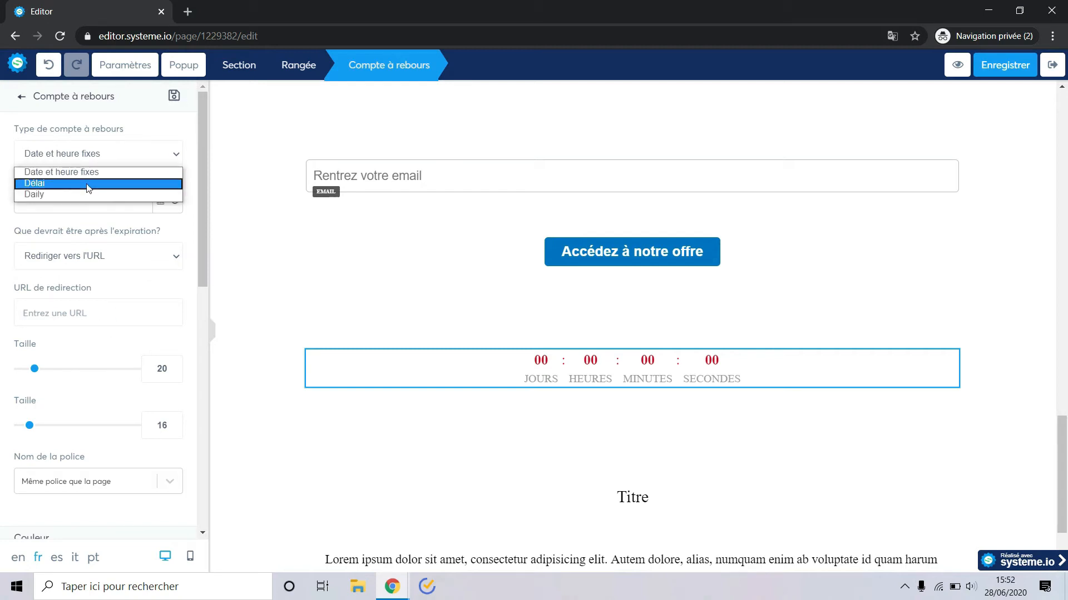
pyautogui.click(89, 188)
pyautogui.moveTo(20, 197); pyautogui.dragTo(30, 198)
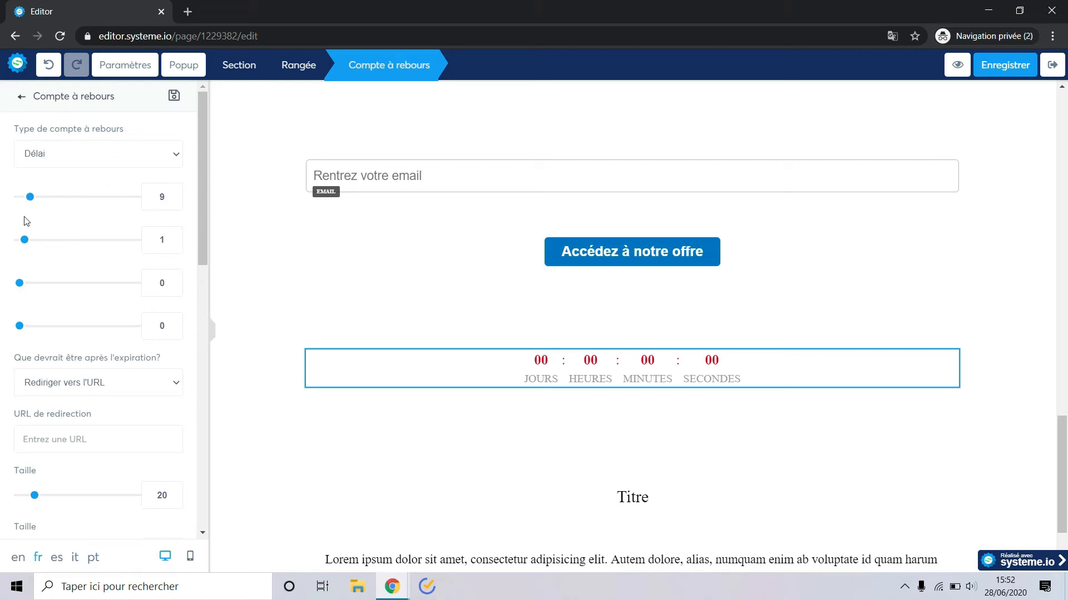
pyautogui.moveTo(25, 240); pyautogui.dragTo(35, 240)
pyautogui.scroll(-4, 137, 289)
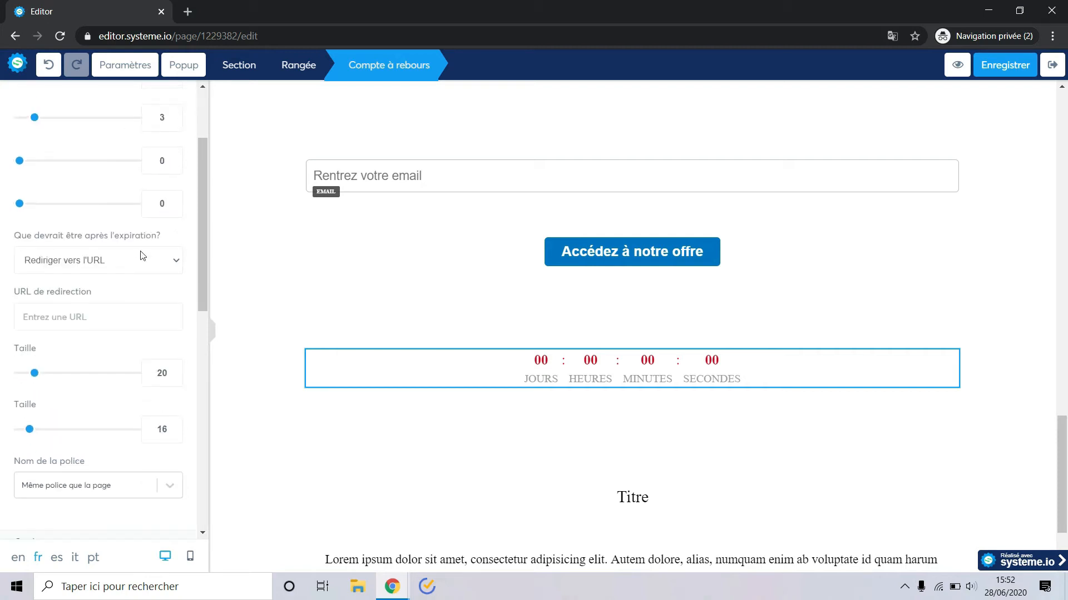
pyautogui.scroll(4, 111, 369)
pyautogui.click(110, 366)
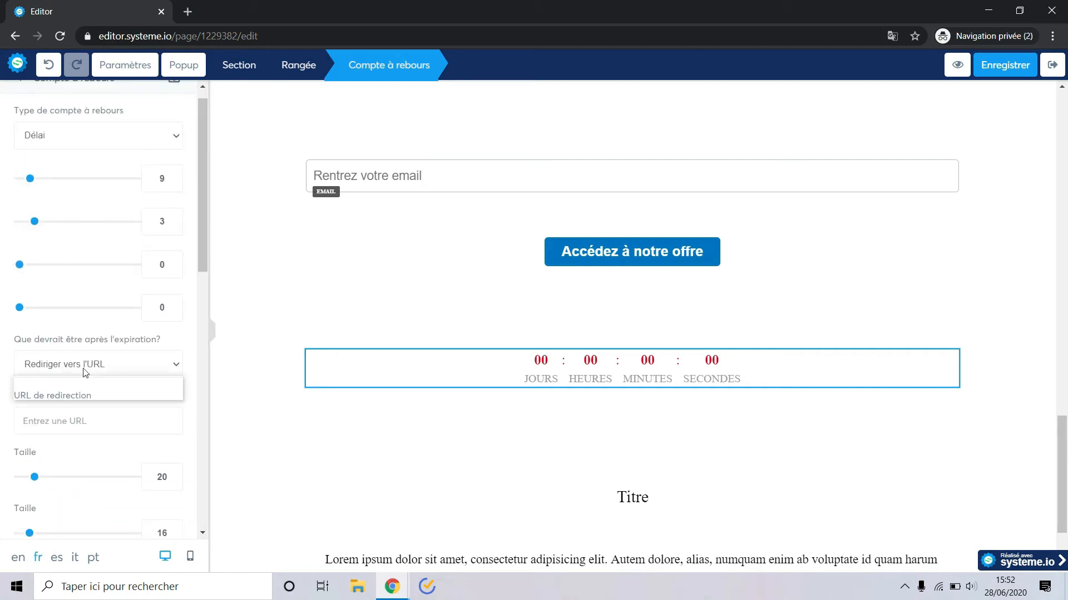
pyautogui.click(102, 382)
pyautogui.scroll(1, 71, 223)
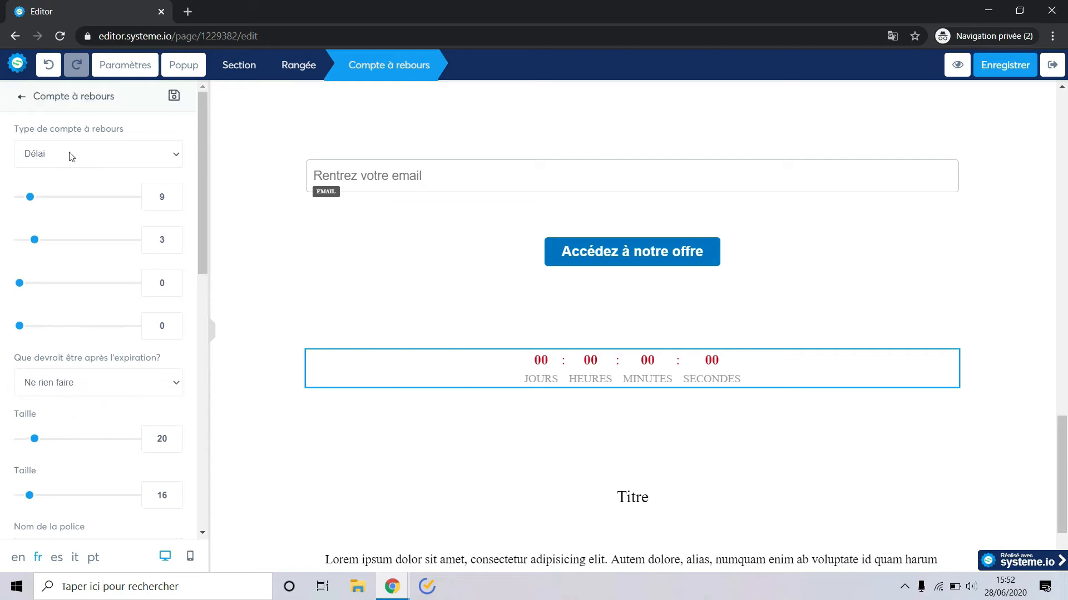
# Step: Set the countdown type to Daily and its expiration action to "Rediriger vers l'URL", and leave its settings
pyautogui.click(71, 154)
pyautogui.click(72, 194)
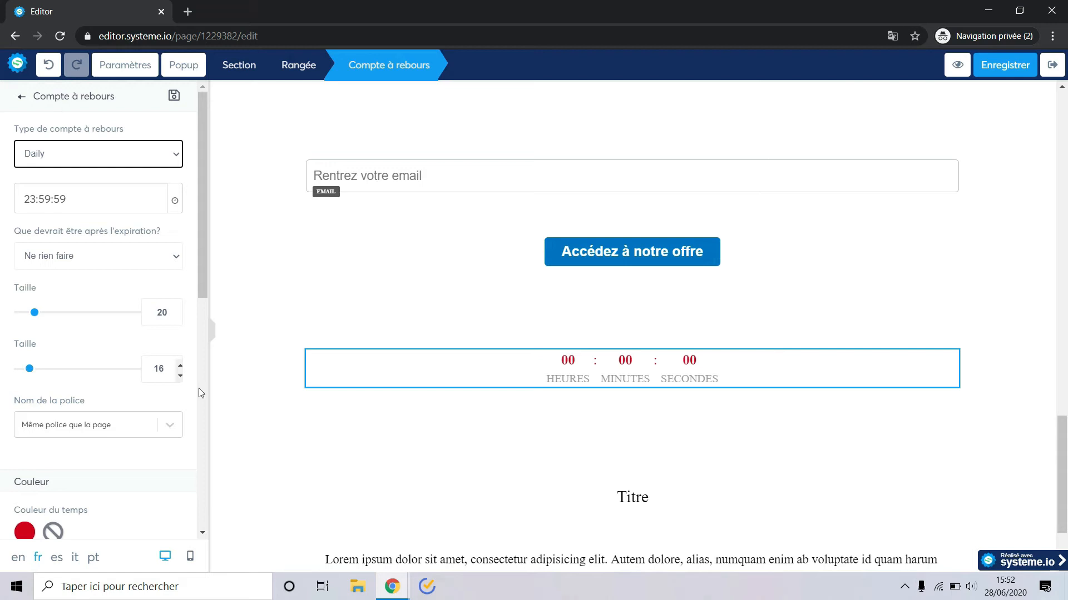
pyautogui.scroll(-10, 187, 408)
pyautogui.scroll(10, 186, 409)
pyautogui.click(161, 265)
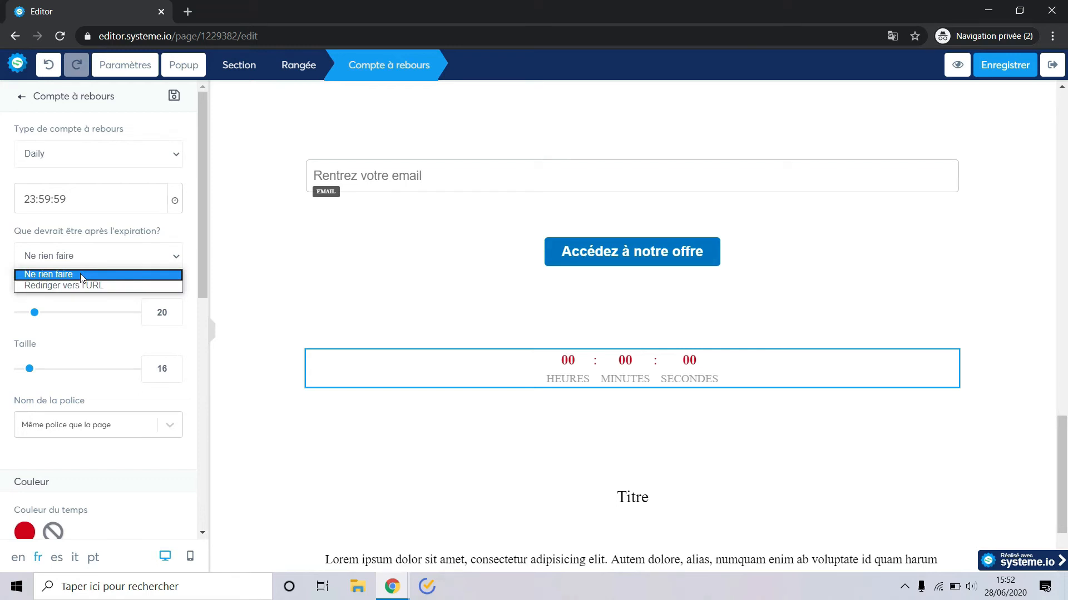
pyautogui.click(75, 287)
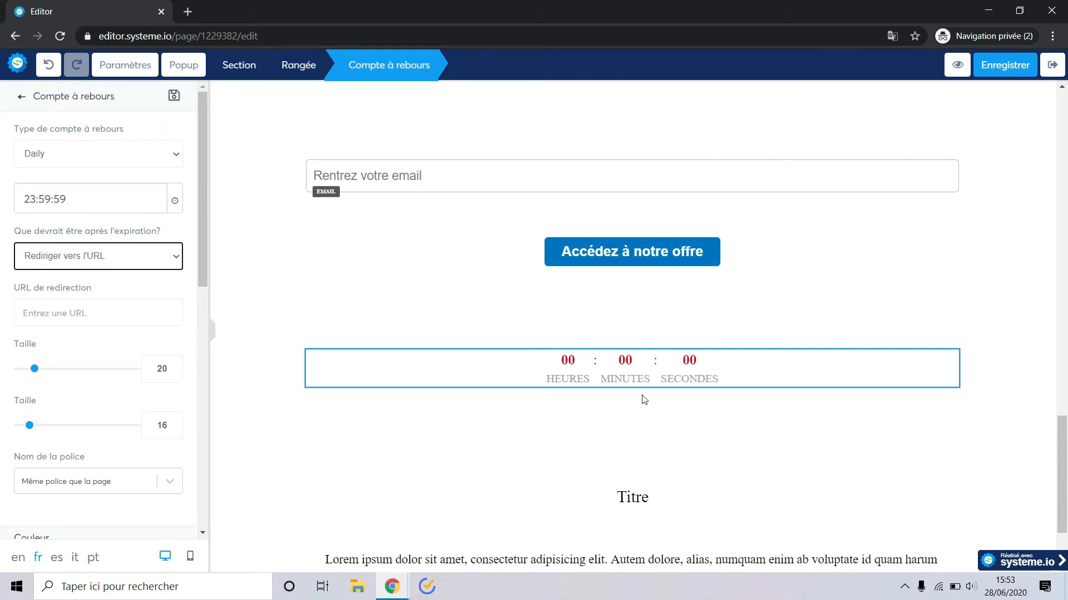
pyautogui.click(413, 331)
# Step: Insert a Commentaires Facebook element between the "Accédez à notre offre" button and the countdown
pyautogui.scroll(-10, 139, 375)
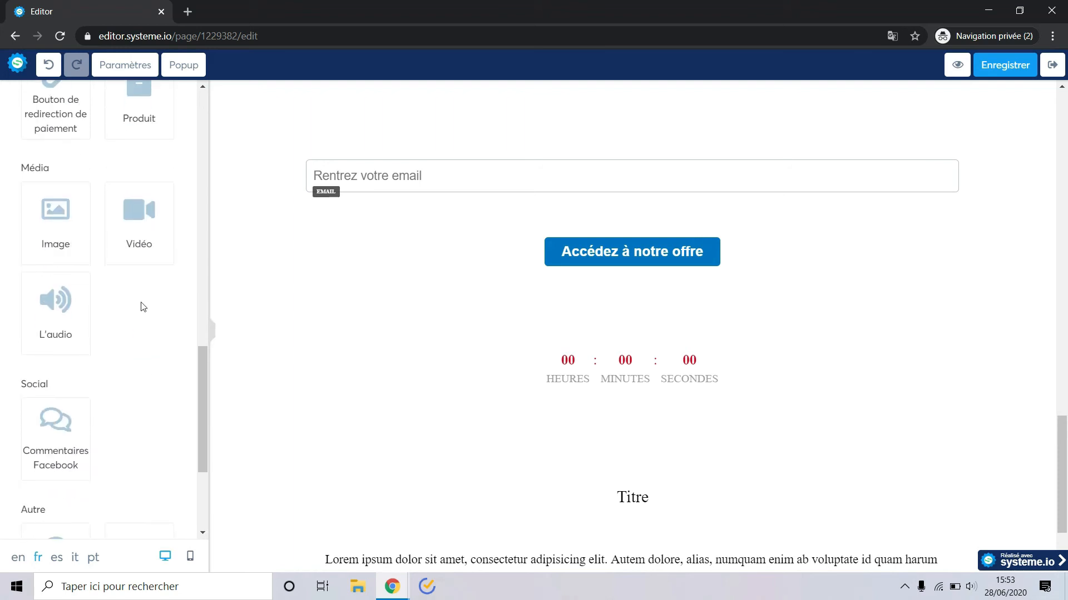
pyautogui.scroll(2, 150, 317)
pyautogui.scroll(-4, 147, 314)
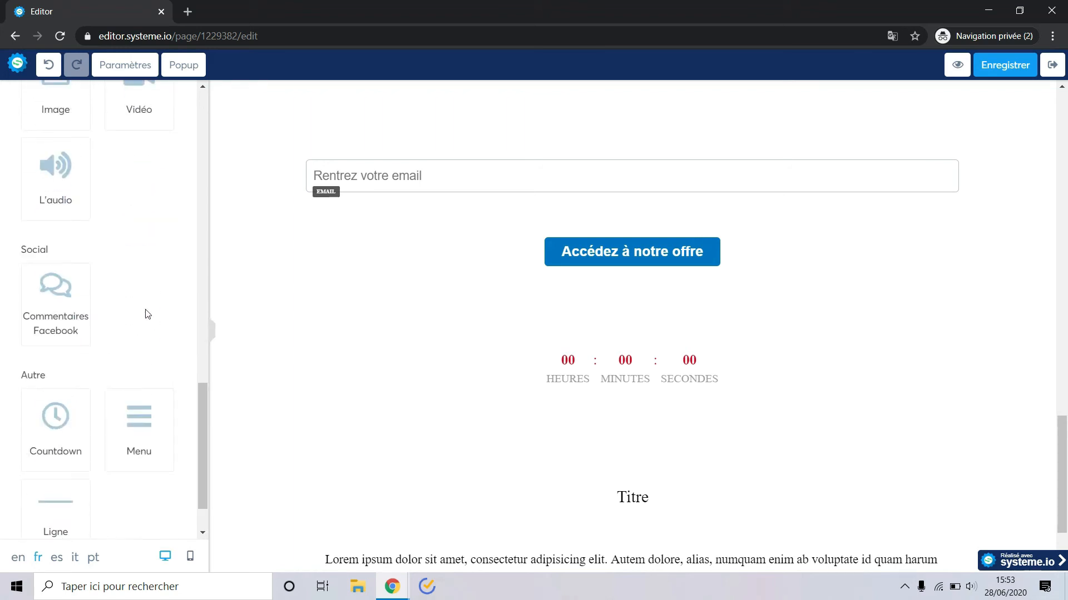
pyautogui.moveTo(56, 289); pyautogui.dragTo(530, 298)
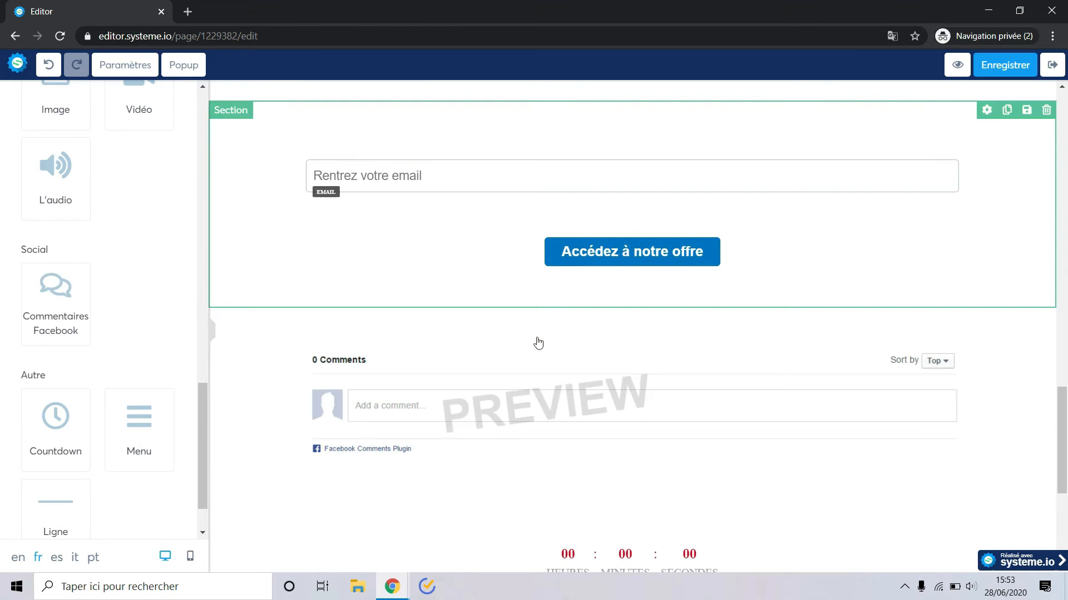
# Step: Insert a "Bouton de redirection de paiement" element between the "Accédez à notre offre" button and the Facebook comments
pyautogui.scroll(6, 119, 436)
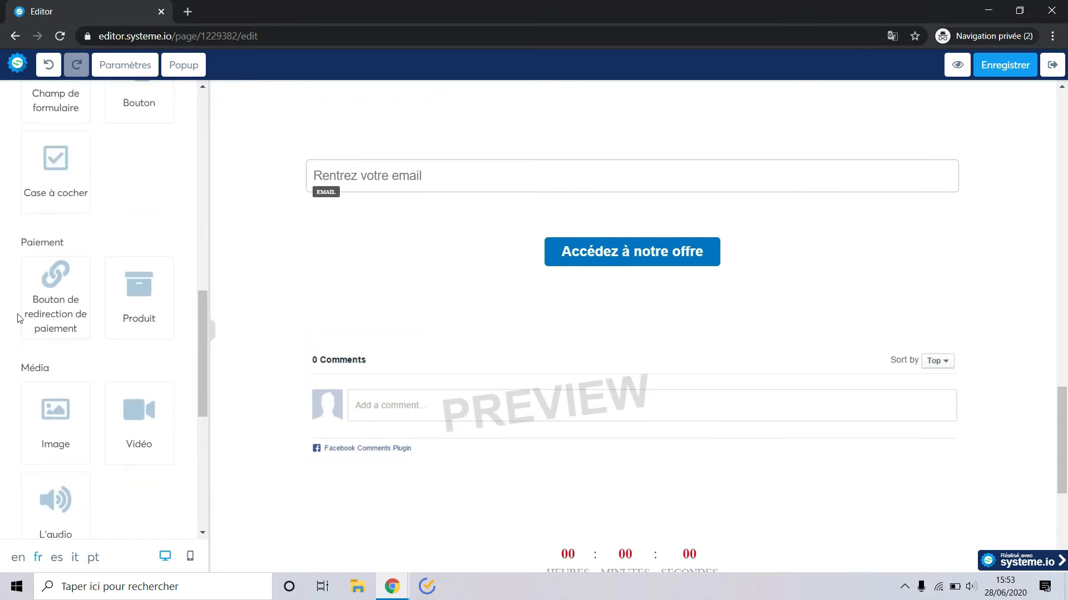
pyautogui.moveTo(44, 298); pyautogui.dragTo(704, 312)
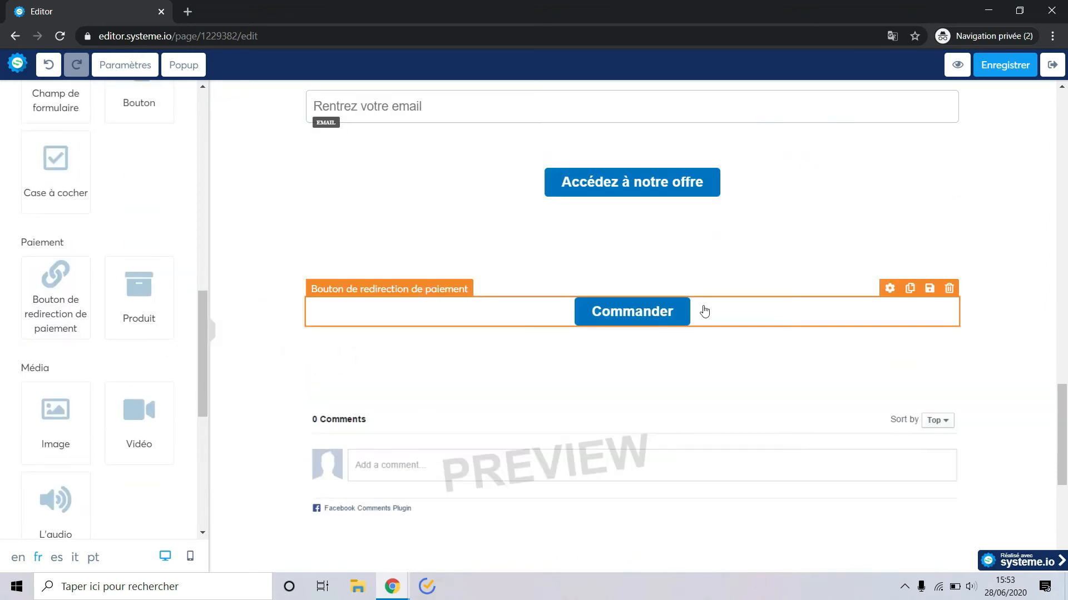
# Step: Change the text of the payment redirection button to "Commander l'offre"
pyautogui.click(704, 312)
pyautogui.scroll(10, 141, 222)
pyautogui.scroll(-3, 150, 232)
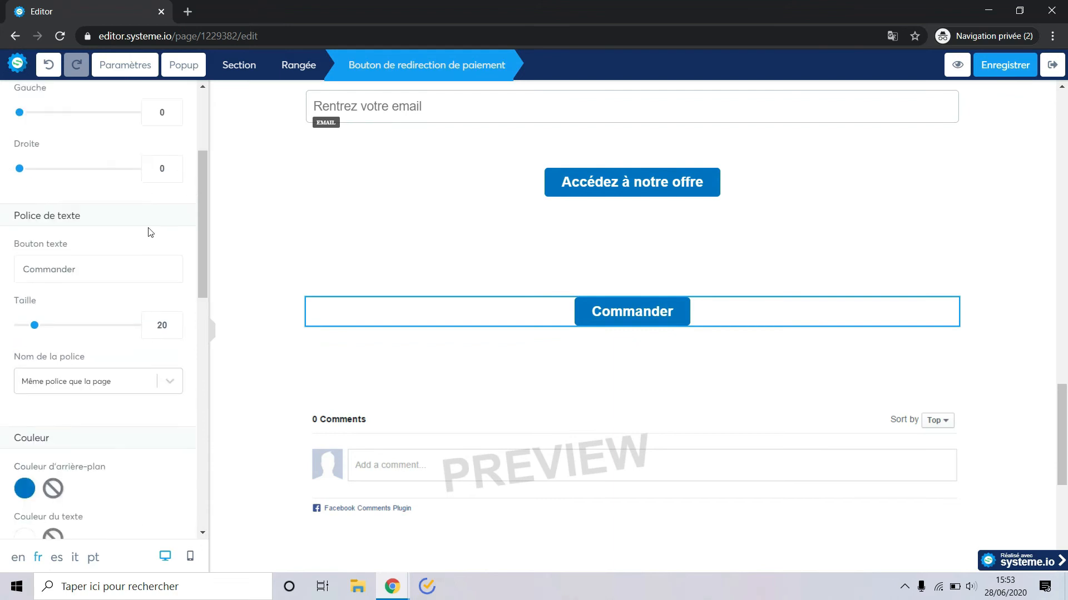
pyautogui.scroll(-5, 150, 232)
pyautogui.scroll(-5, 148, 231)
pyautogui.scroll(10, 148, 232)
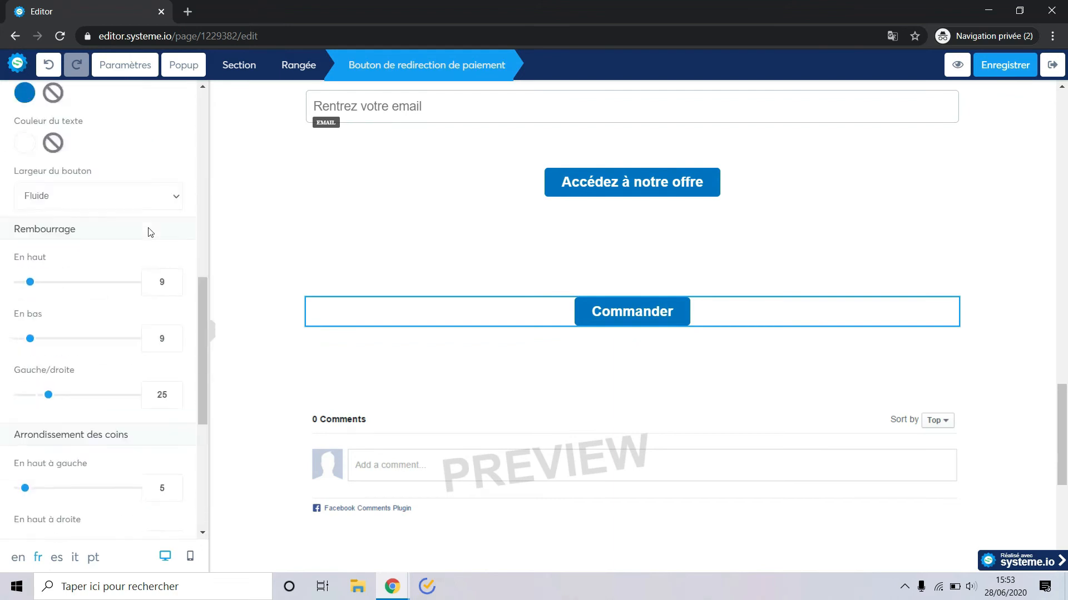
pyautogui.scroll(-1, 122, 338)
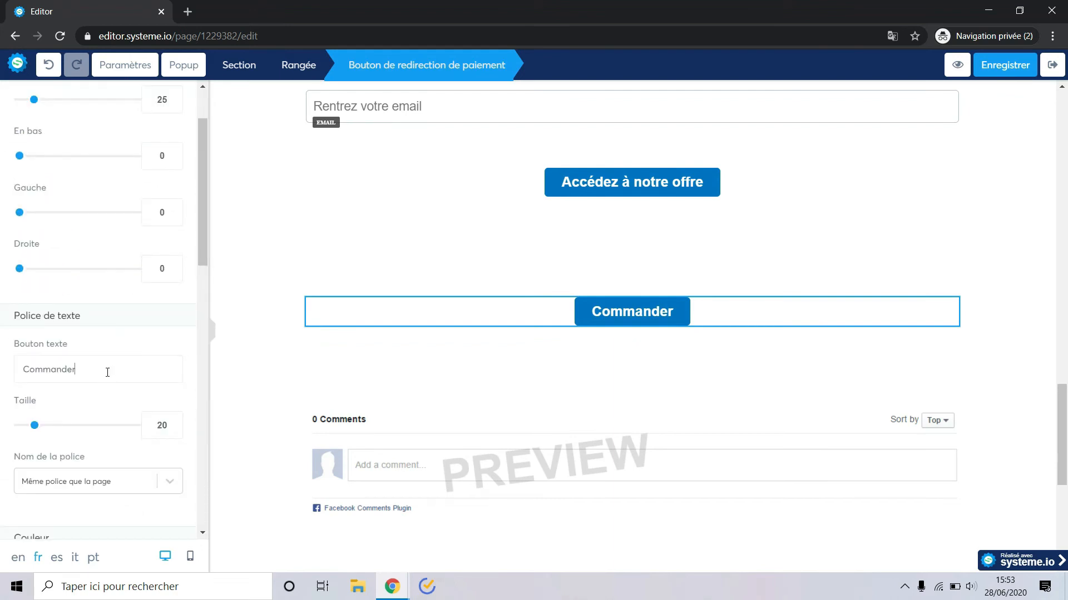
pyautogui.write("l'offre")
pyautogui.press('Escape')
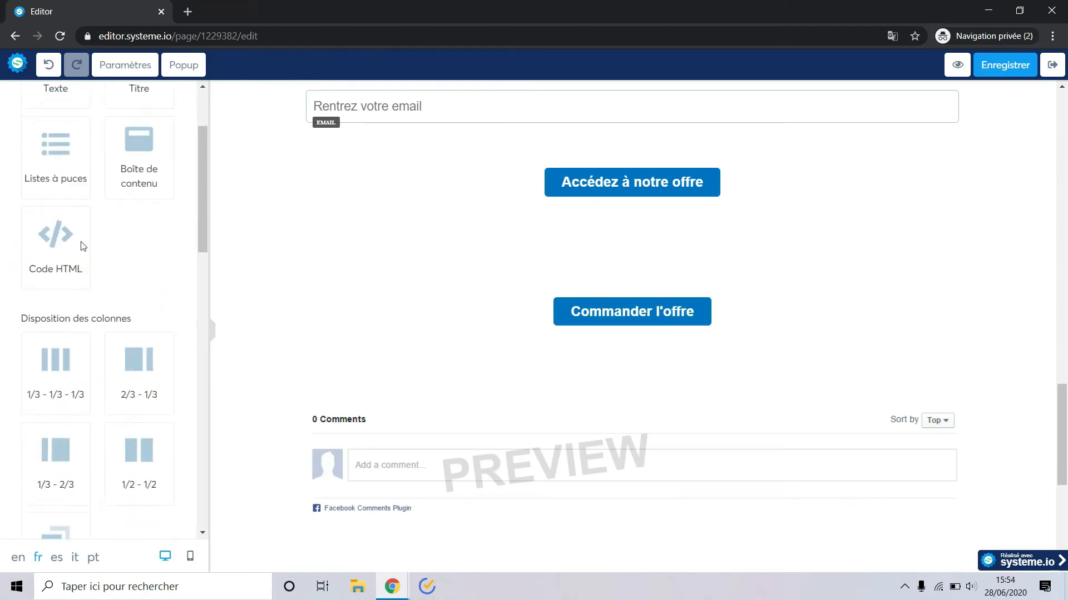
# Step: Insert a Produit element between the "Accédez à notre offre" and "Commander l'offre" buttons and turn off its quantity display
pyautogui.scroll(-10, 80, 246)
pyautogui.moveTo(125, 203); pyautogui.dragTo(369, 328)
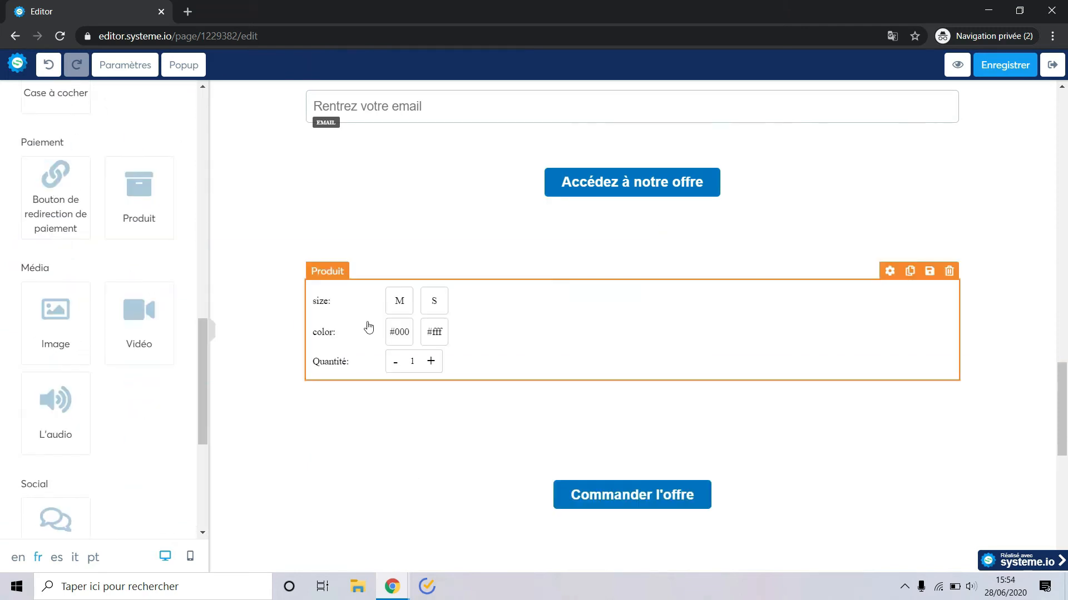
pyautogui.click(512, 318)
pyautogui.scroll(15, 86, 335)
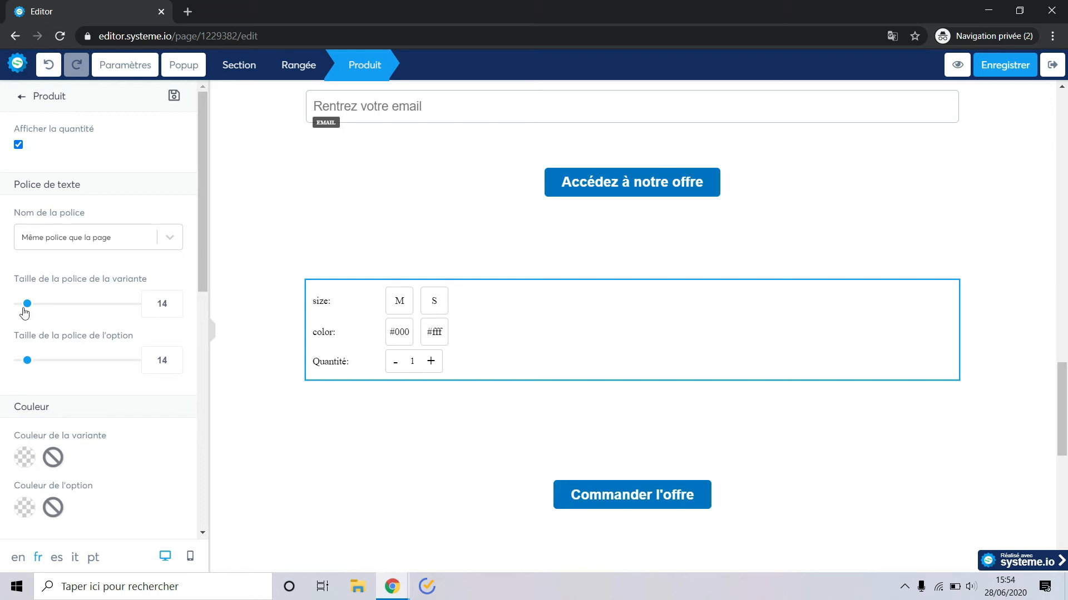
pyautogui.scroll(-3, 36, 343)
pyautogui.scroll(3, 7, 200)
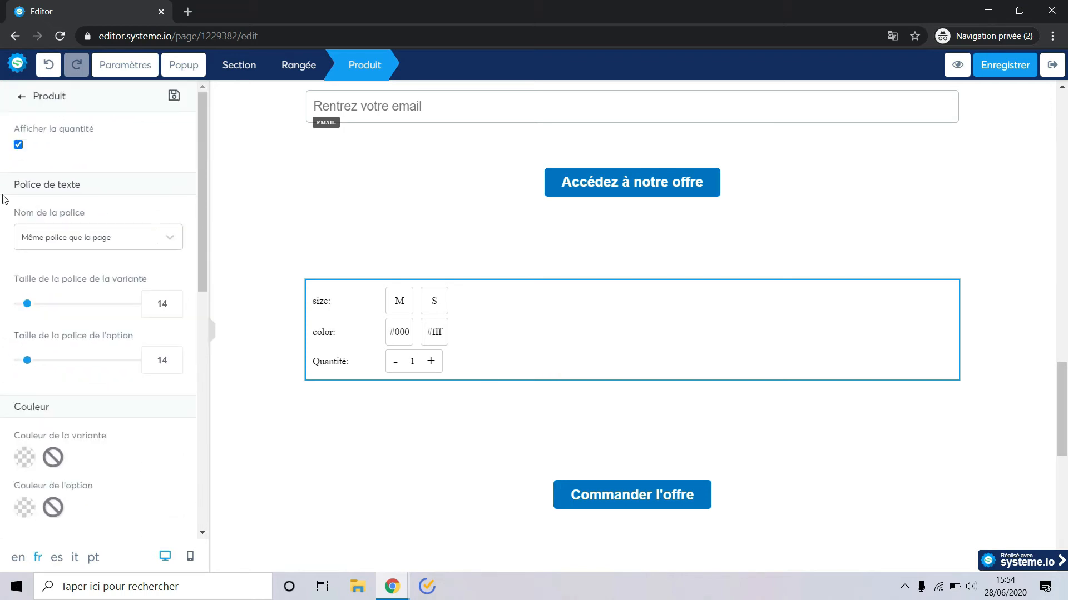
pyautogui.click(19, 146)
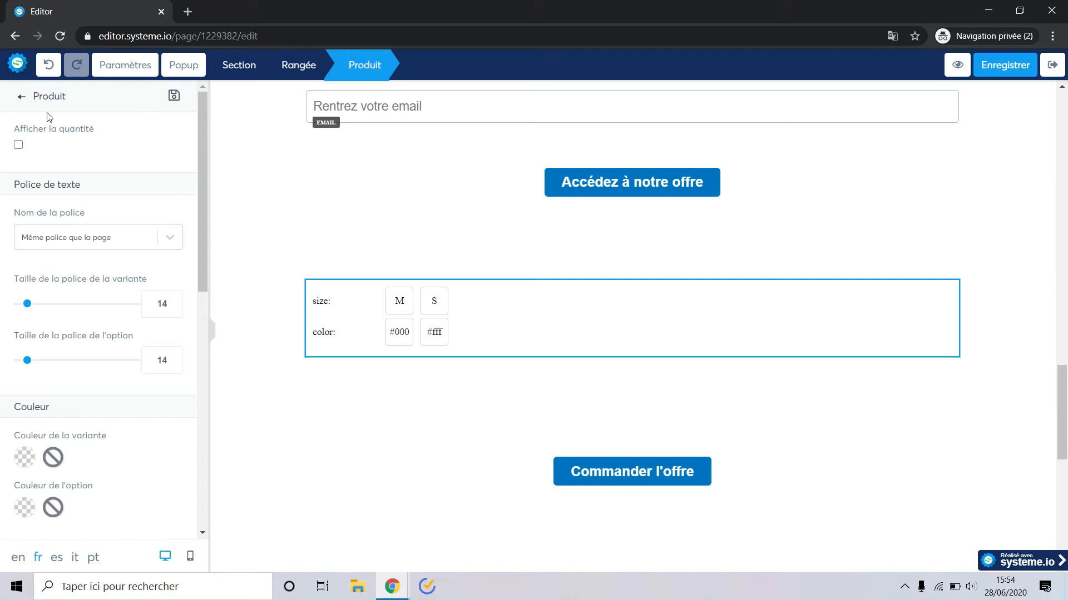
pyautogui.click(20, 100)
# Step: Review the remaining available elements and the draft page's video, image and text rows, email field and buttons
pyautogui.scroll(-10, 112, 429)
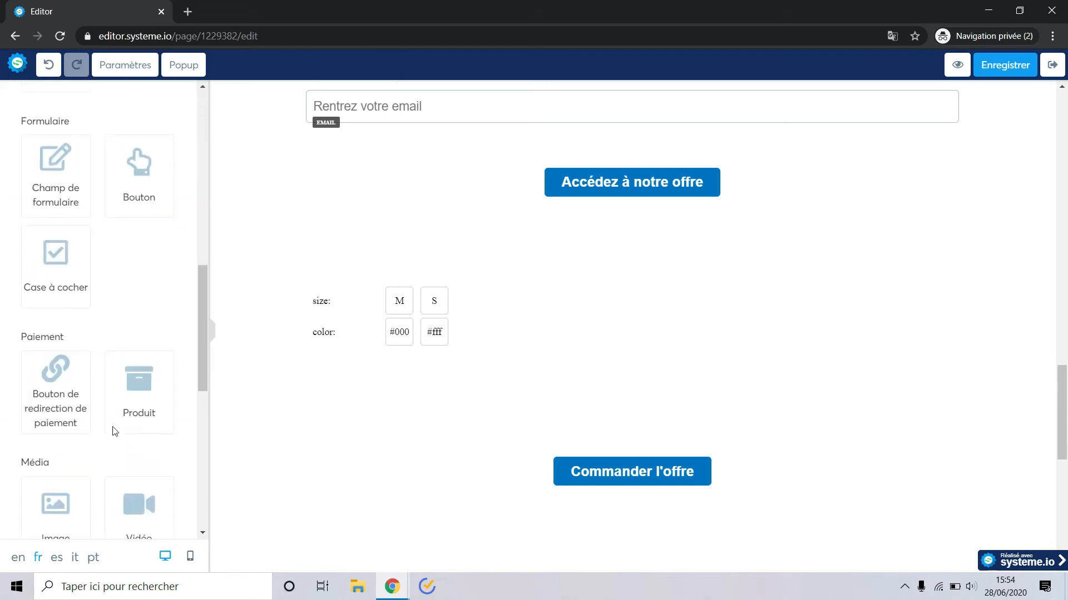
pyautogui.scroll(-5, 112, 431)
pyautogui.scroll(6, 909, 303)
pyautogui.scroll(15, 910, 303)
pyautogui.scroll(-15, 910, 303)
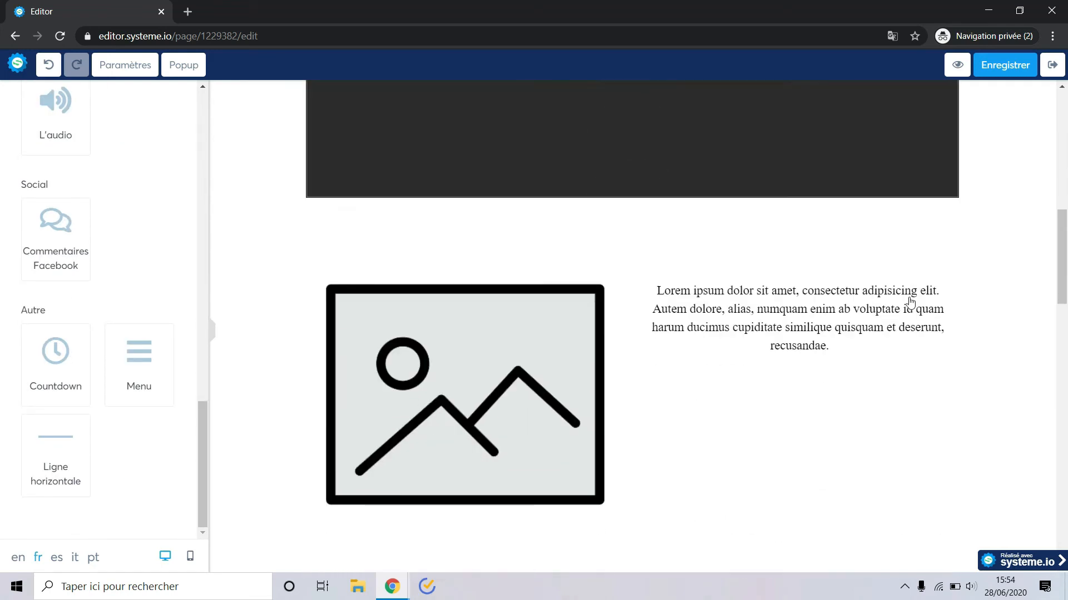
pyautogui.scroll(6, 910, 303)
pyautogui.scroll(-2, 834, 334)
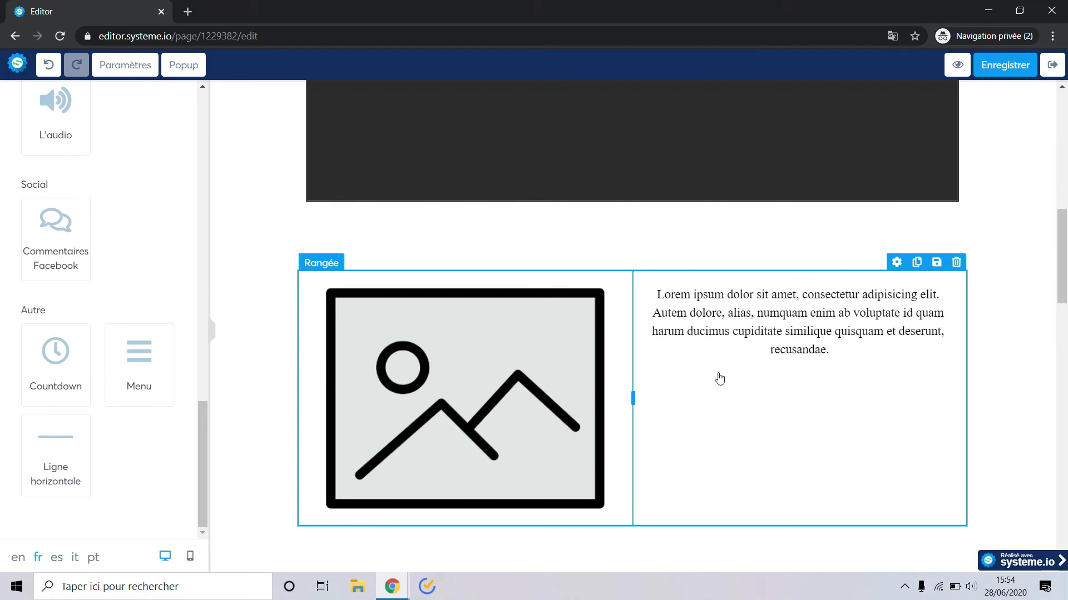
pyautogui.scroll(5, 374, 284)
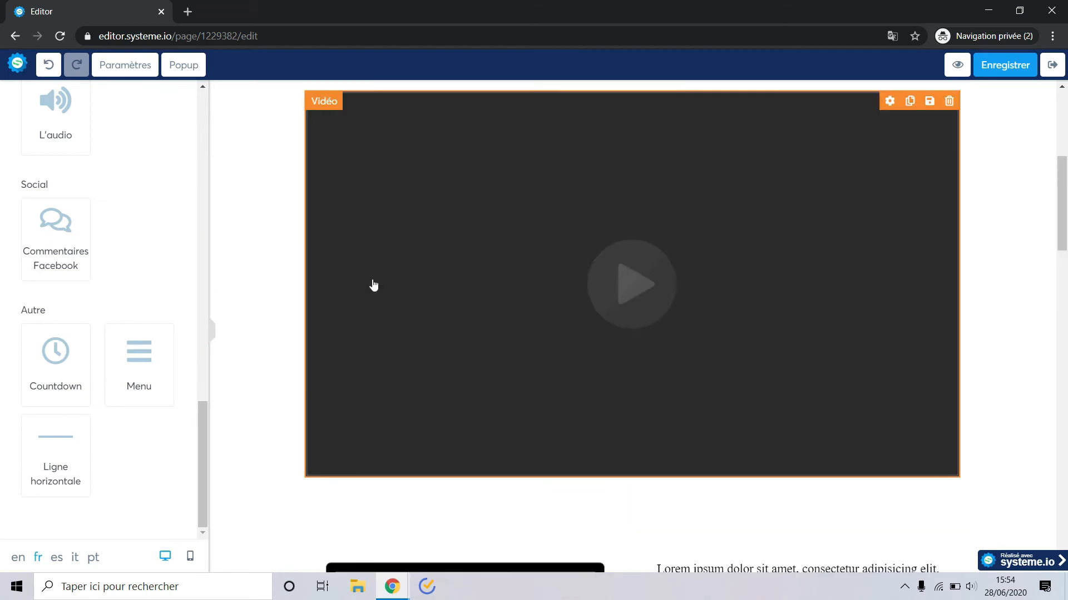
pyautogui.scroll(-5, 373, 285)
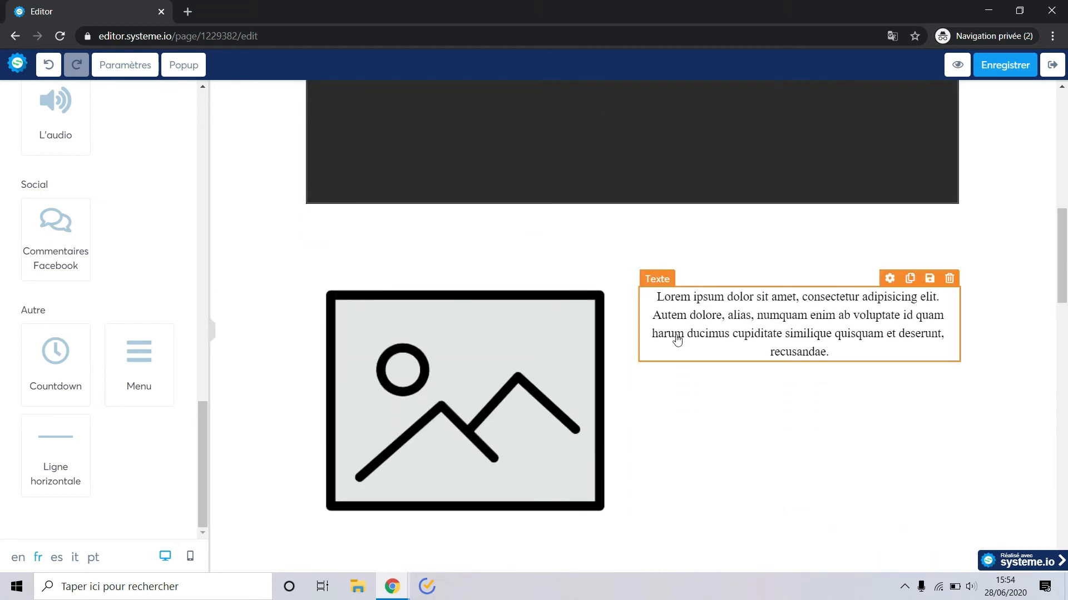
pyautogui.scroll(-10, 675, 338)
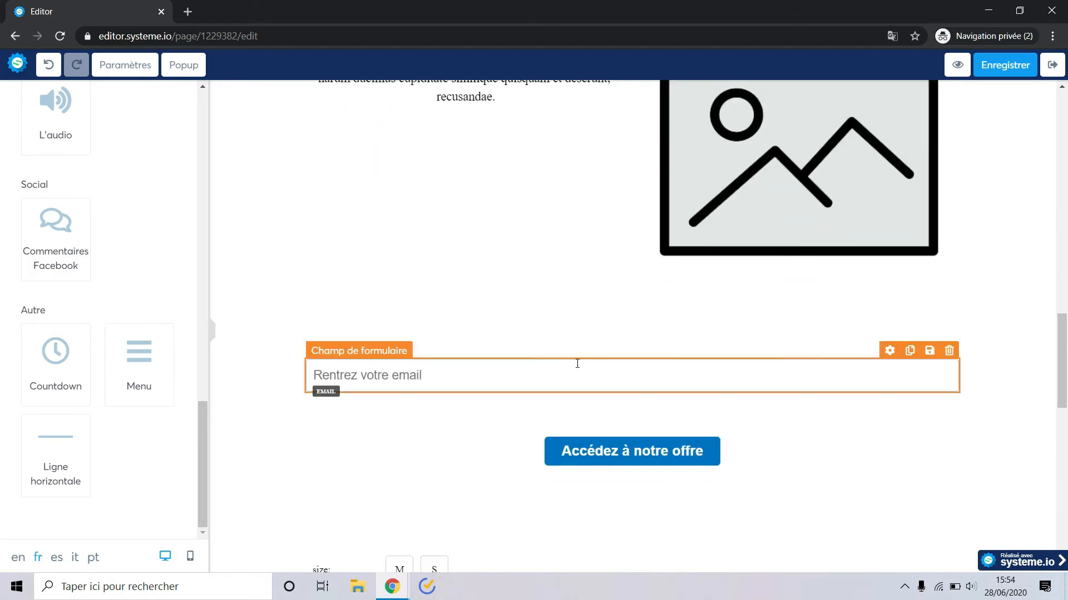
pyautogui.scroll(-2, 604, 361)
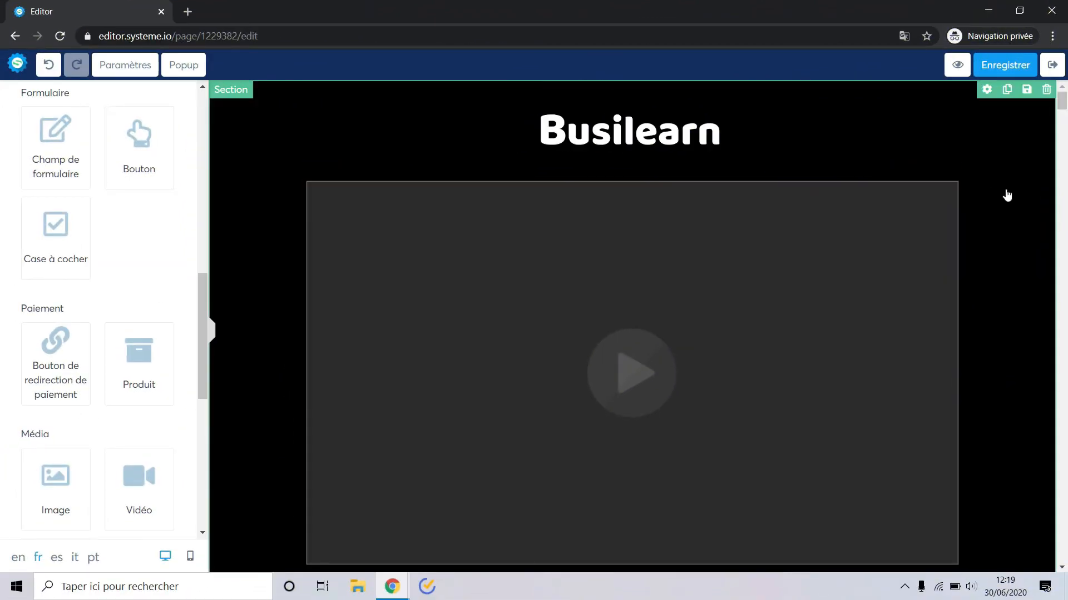
# Step: Examine the upper part of the completed sales page, from the Busilearn video header through the introduction to the demo video
pyautogui.scroll(-1, 801, 276)
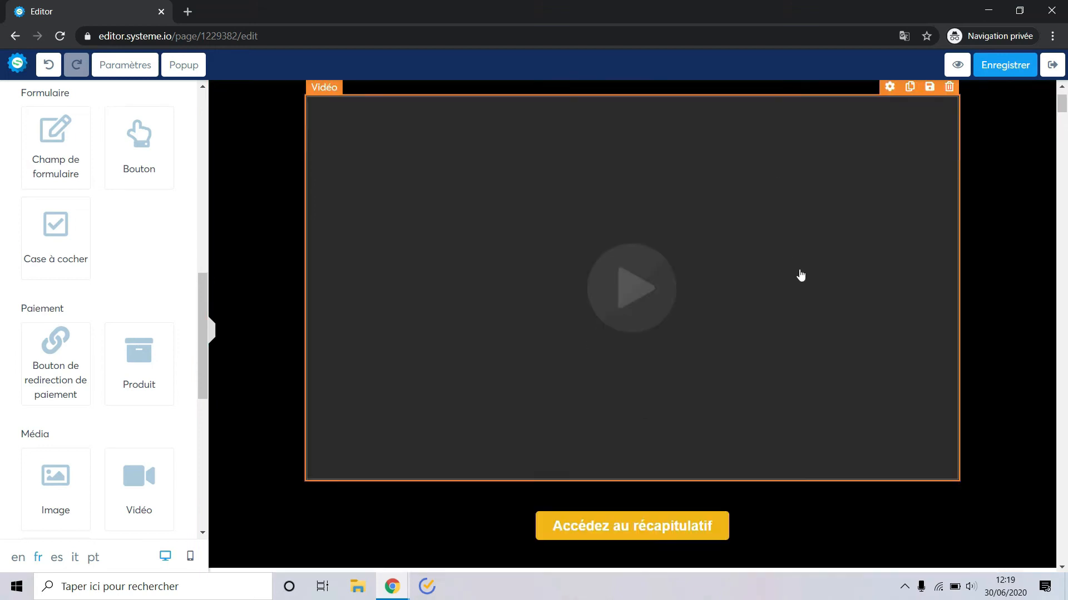
pyautogui.scroll(-2, 1014, 364)
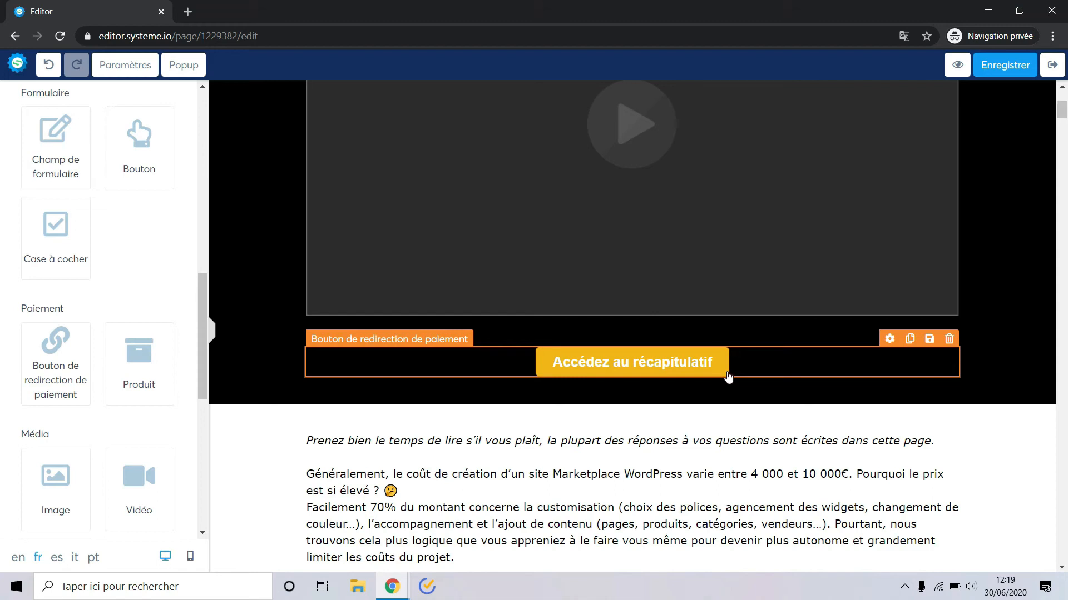
pyautogui.scroll(-2, 728, 377)
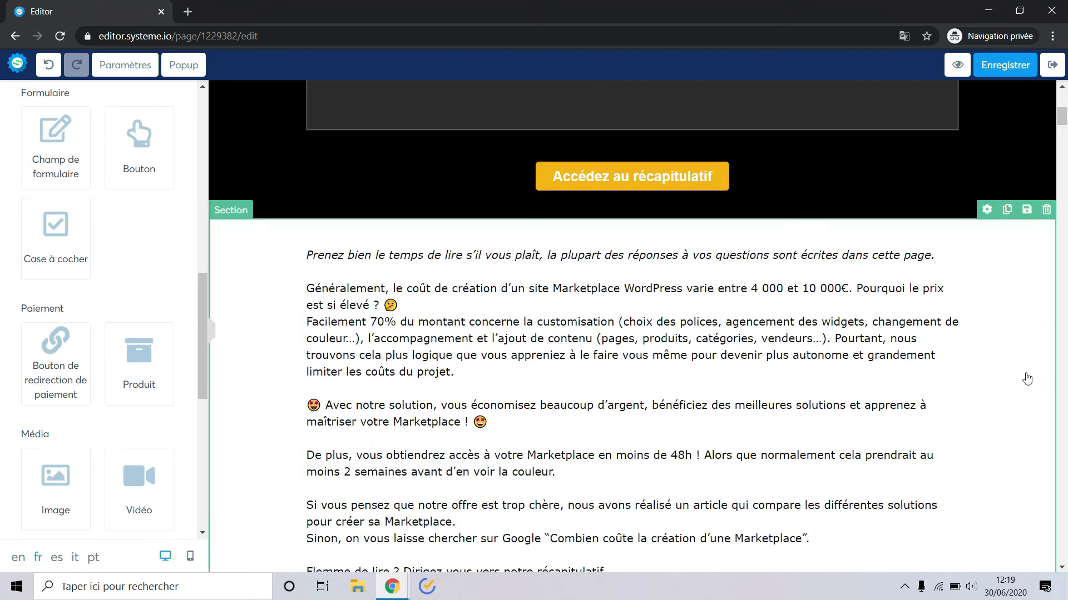
pyautogui.scroll(-2, 769, 230)
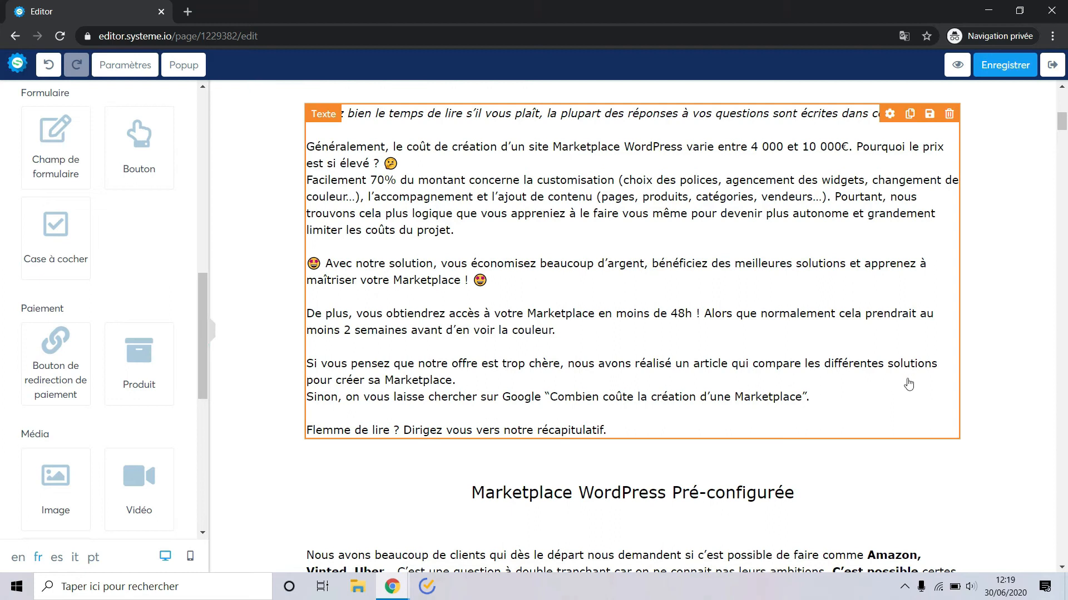
pyautogui.scroll(-3, 908, 383)
pyautogui.scroll(-10, 909, 383)
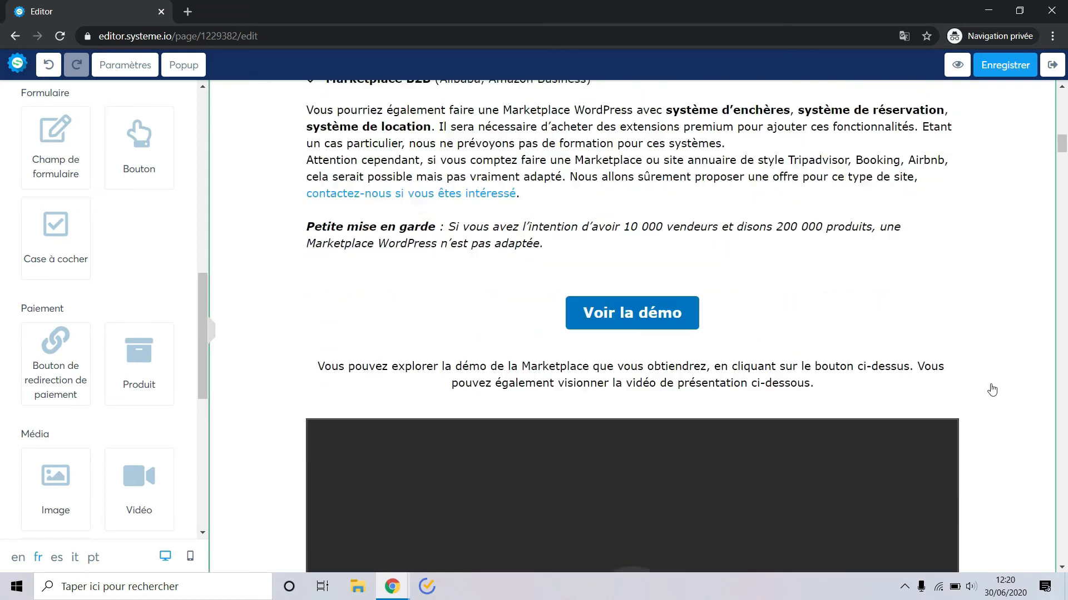
pyautogui.scroll(-2, 992, 390)
pyautogui.scroll(-3, 758, 322)
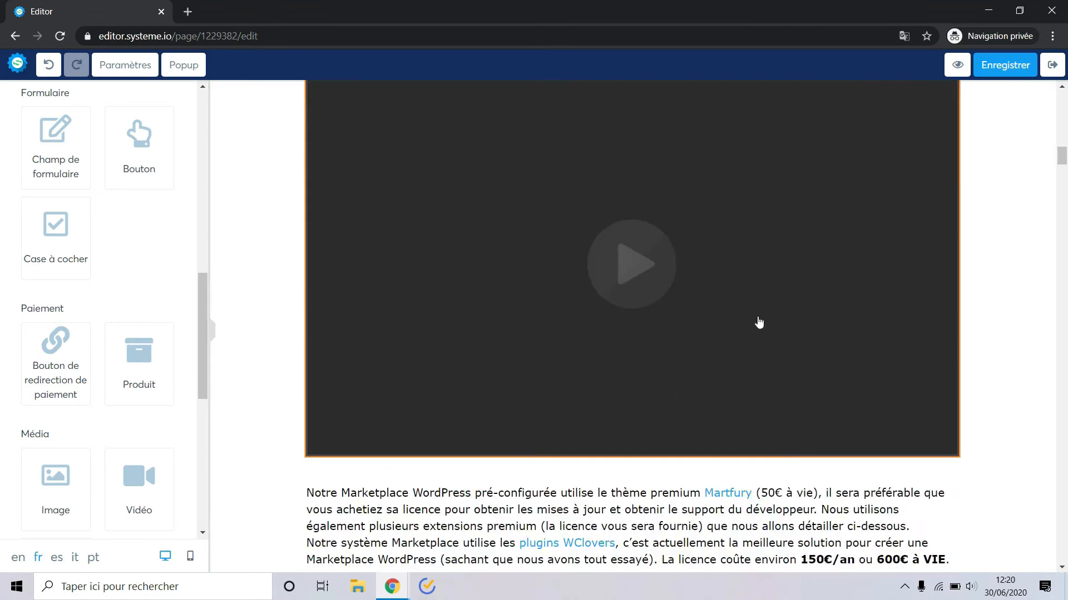
pyautogui.scroll(2, 759, 322)
# Step: Examine the dark blue Marketplace features section and its alternating image and text rows, down to the black call-to-action section
pyautogui.scroll(-15, 759, 323)
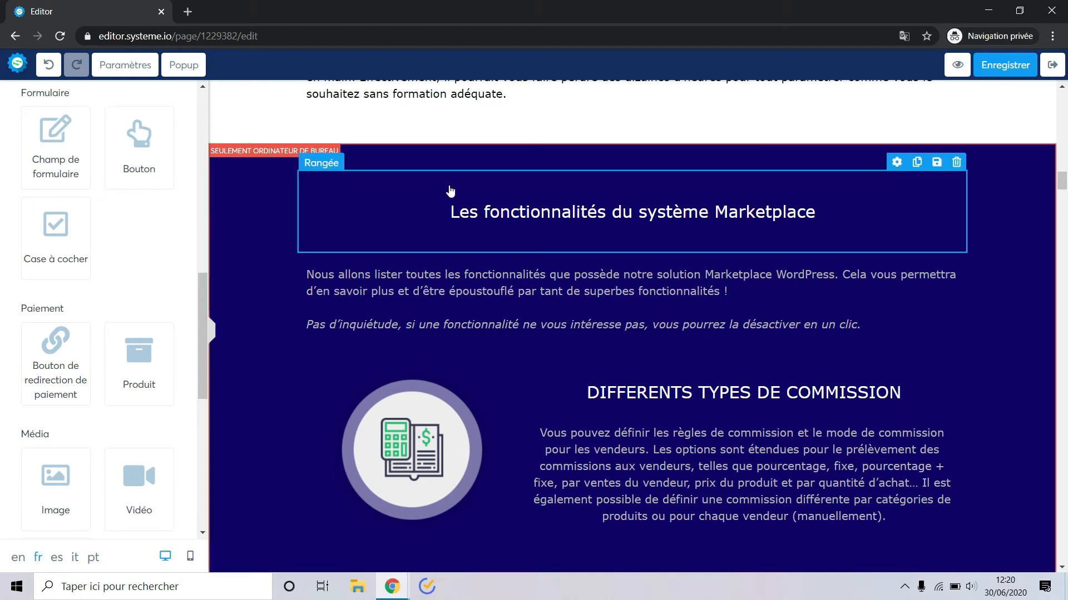
pyautogui.scroll(-2, 572, 201)
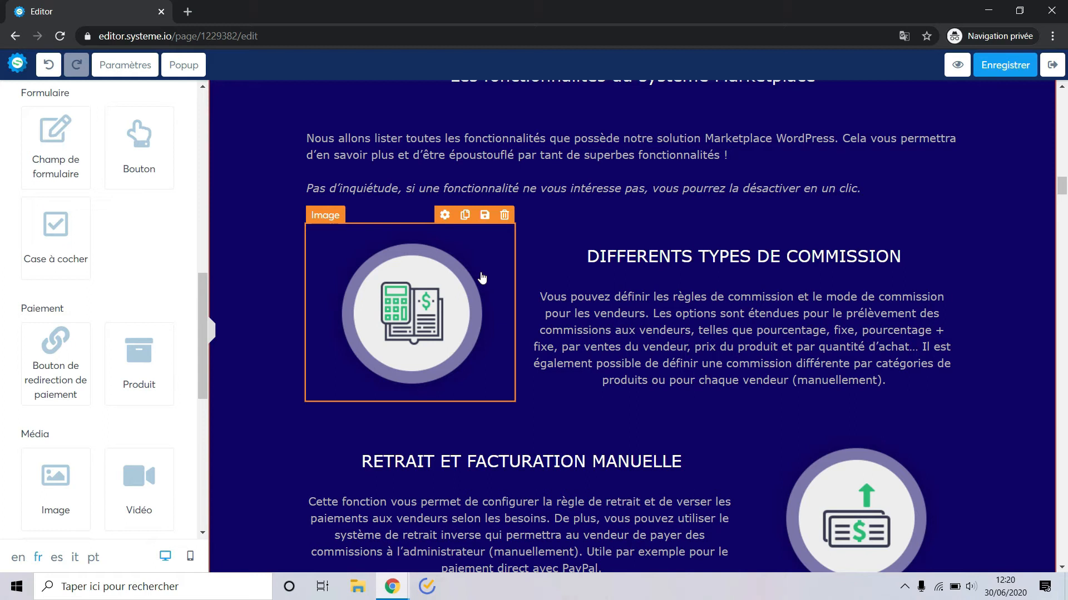
pyautogui.scroll(-1, 482, 278)
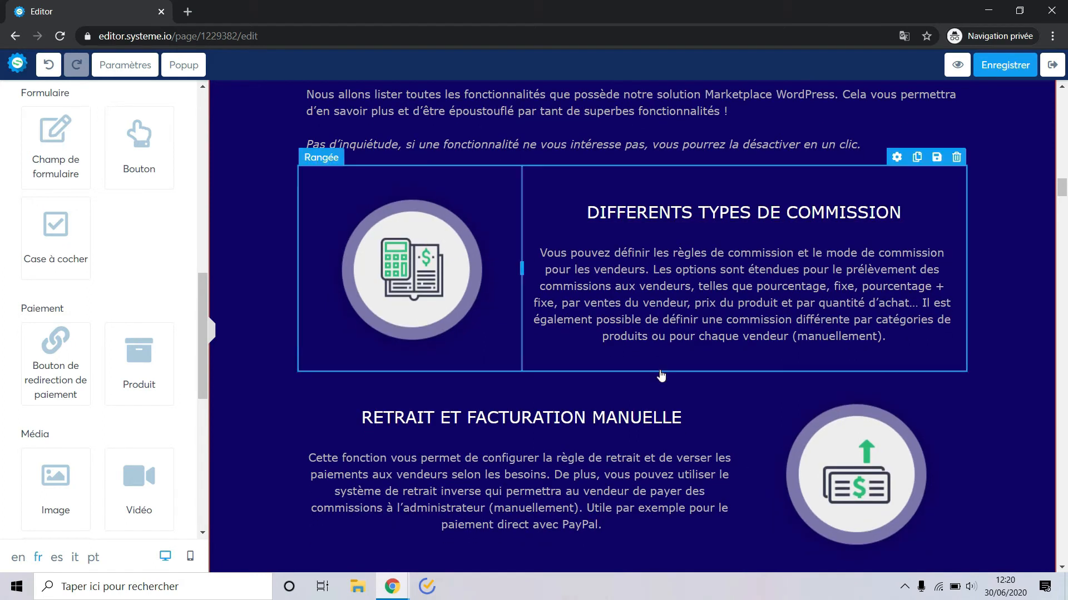
pyautogui.scroll(-20, 998, 372)
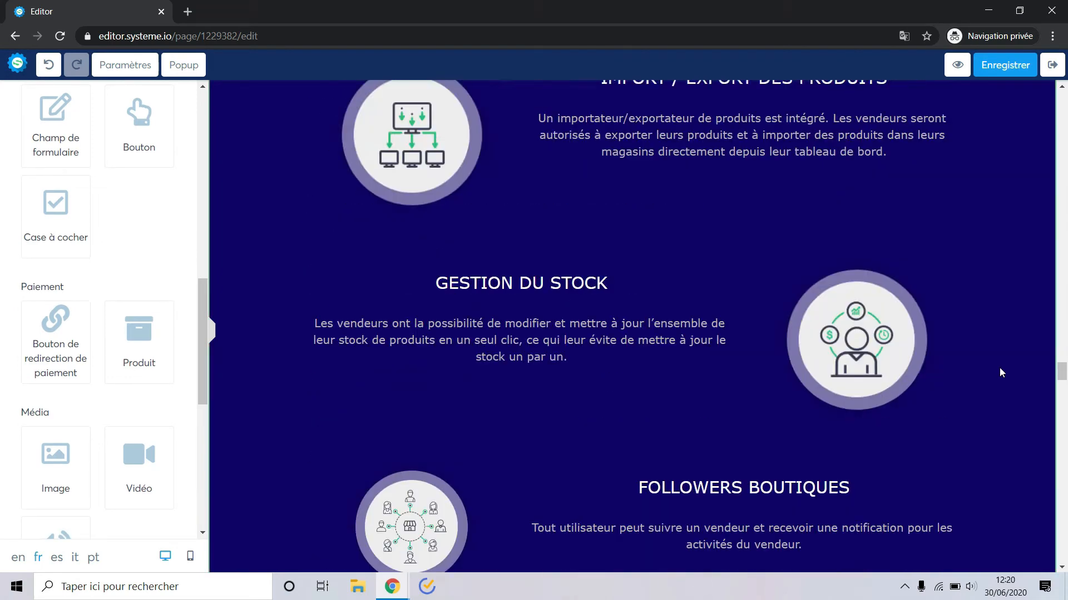
pyautogui.scroll(-15, 1001, 372)
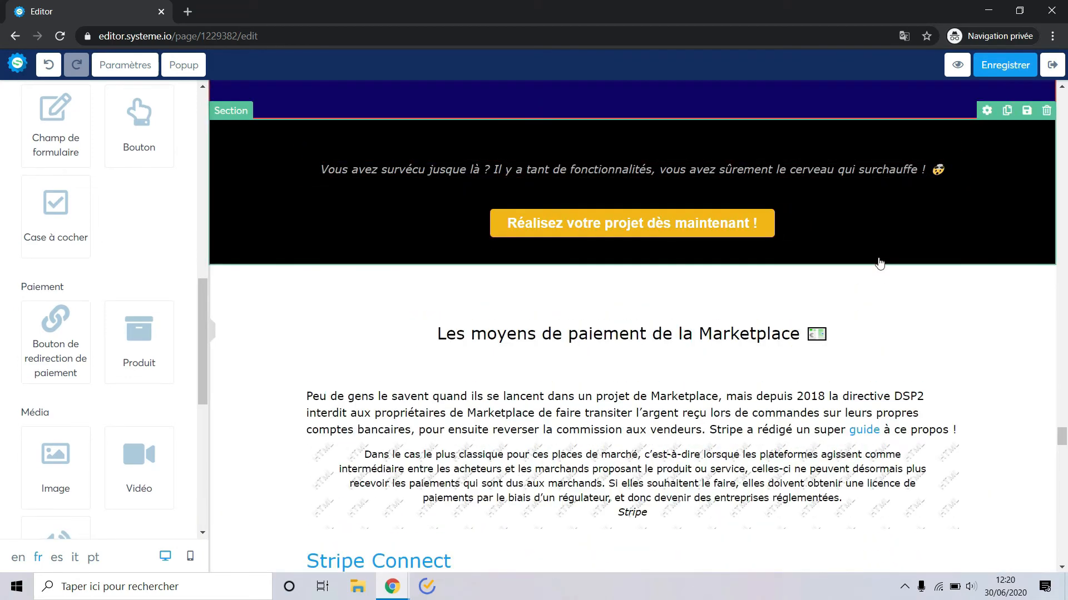
pyautogui.scroll(5, 989, 345)
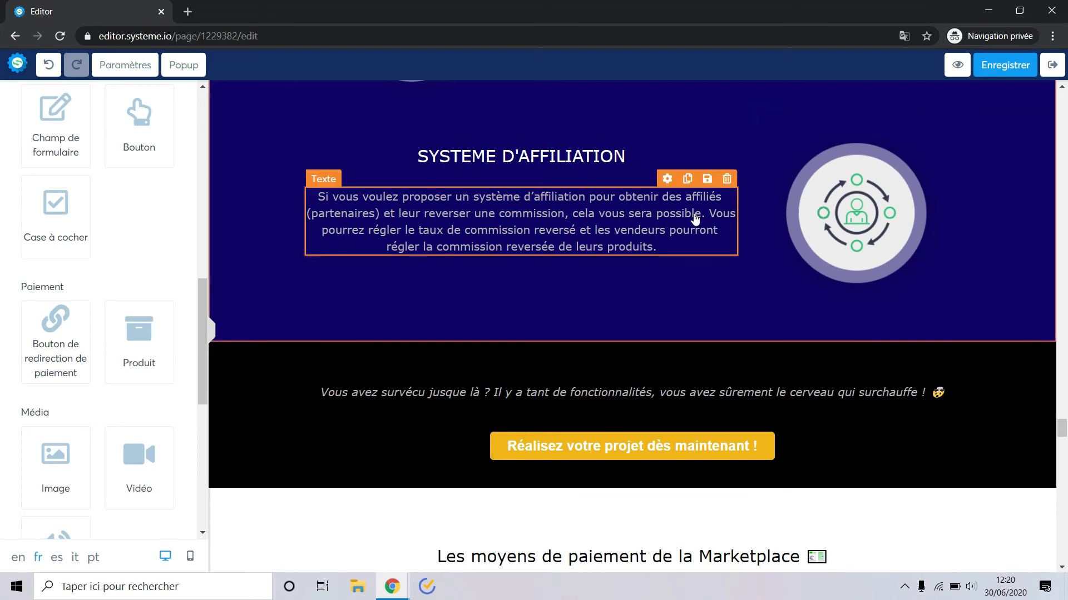
# Step: Examine the payment methods, mobile application, site optimisation, hosting and "Comment allons nous procéder ?" sections
pyautogui.scroll(-8, 695, 218)
pyautogui.scroll(-1, 919, 410)
pyautogui.scroll(2, 919, 411)
pyautogui.scroll(-6, 920, 410)
pyautogui.scroll(-20, 919, 410)
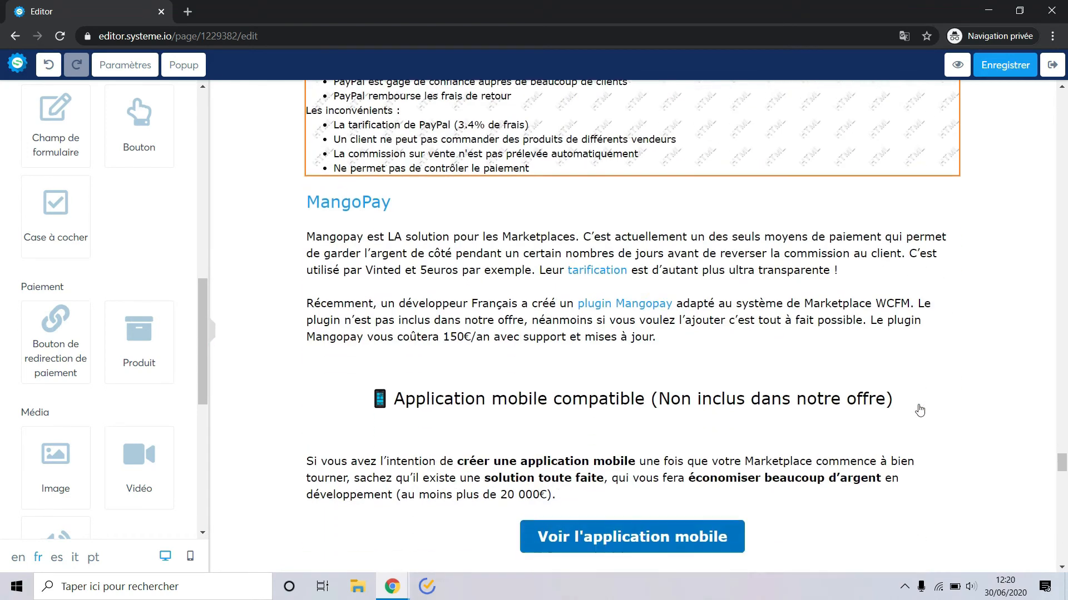
pyautogui.scroll(-11, 919, 411)
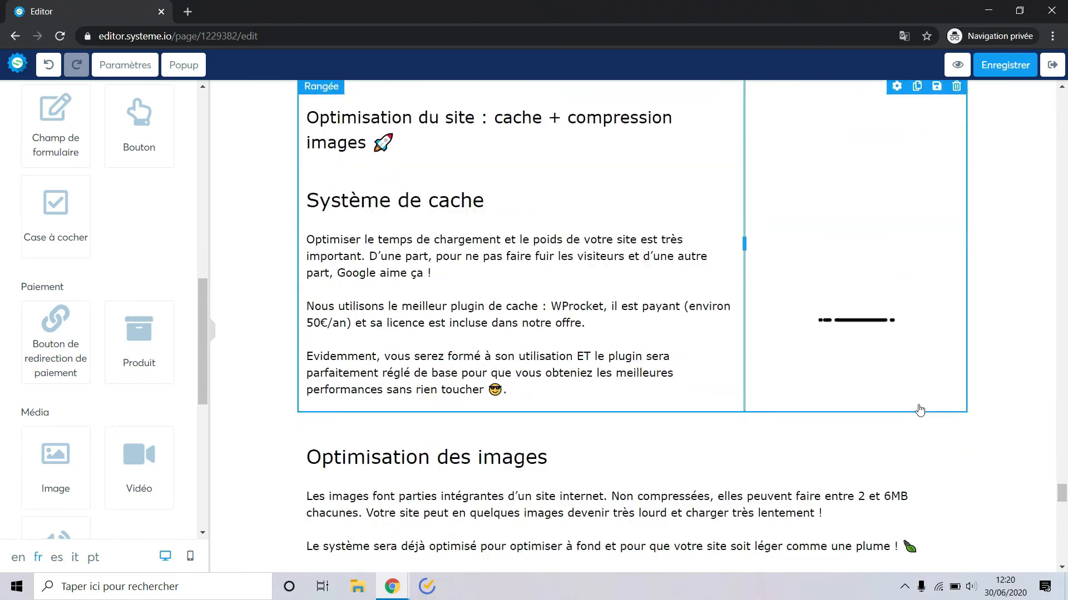
pyautogui.scroll(-10, 919, 411)
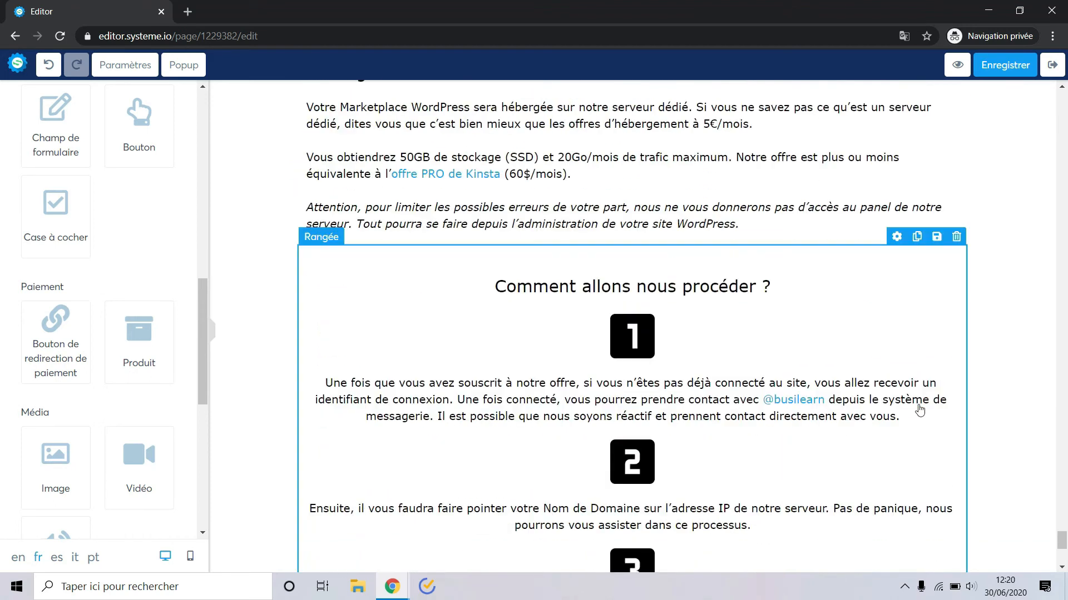
pyautogui.scroll(-5, 989, 432)
pyautogui.scroll(4, 993, 431)
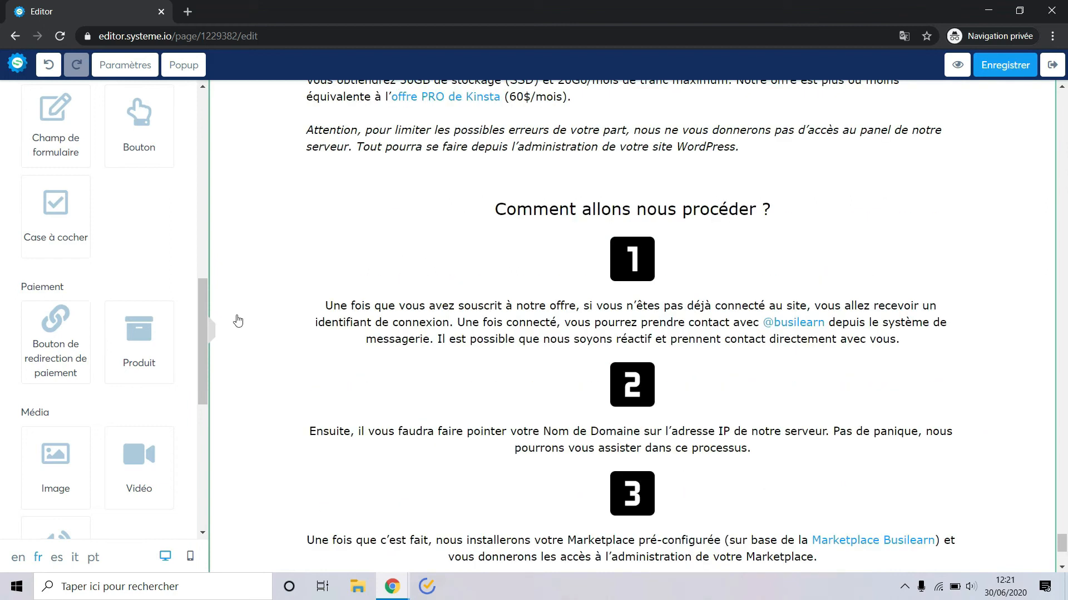
# Step: Browse the ready-made Témoignages blocks, from Témoignage 1 to Témoignage 6
pyautogui.scroll(10, 121, 226)
pyautogui.click(148, 104)
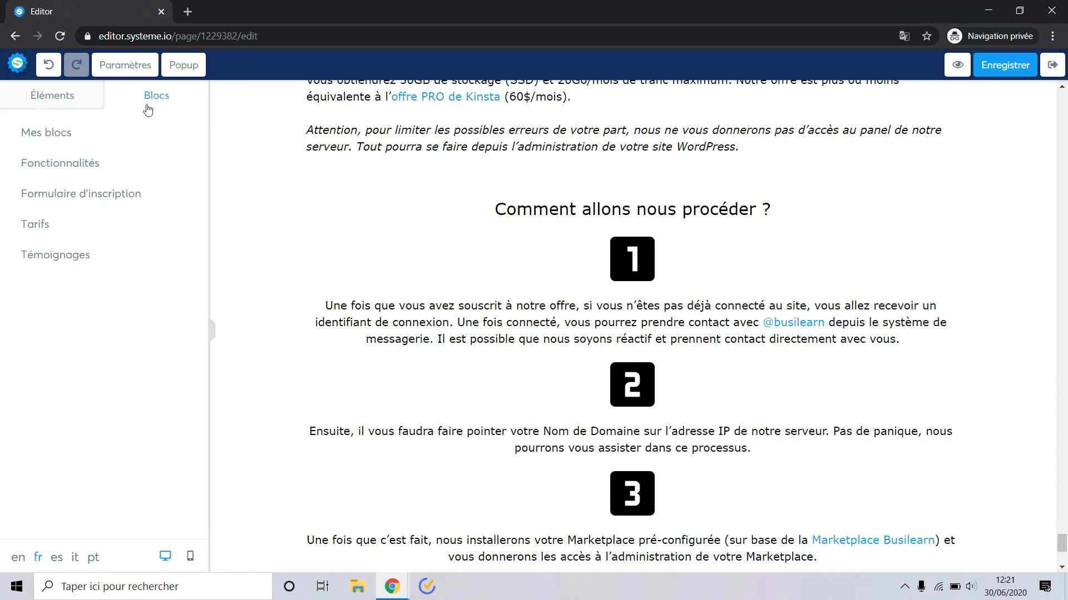
pyautogui.click(45, 258)
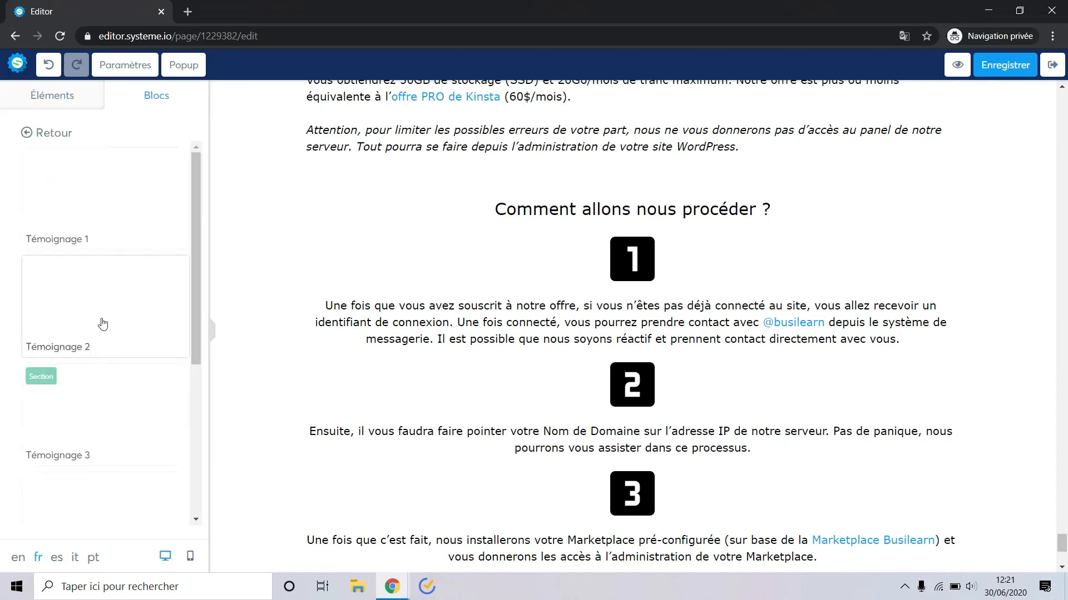
pyautogui.scroll(-3, 159, 274)
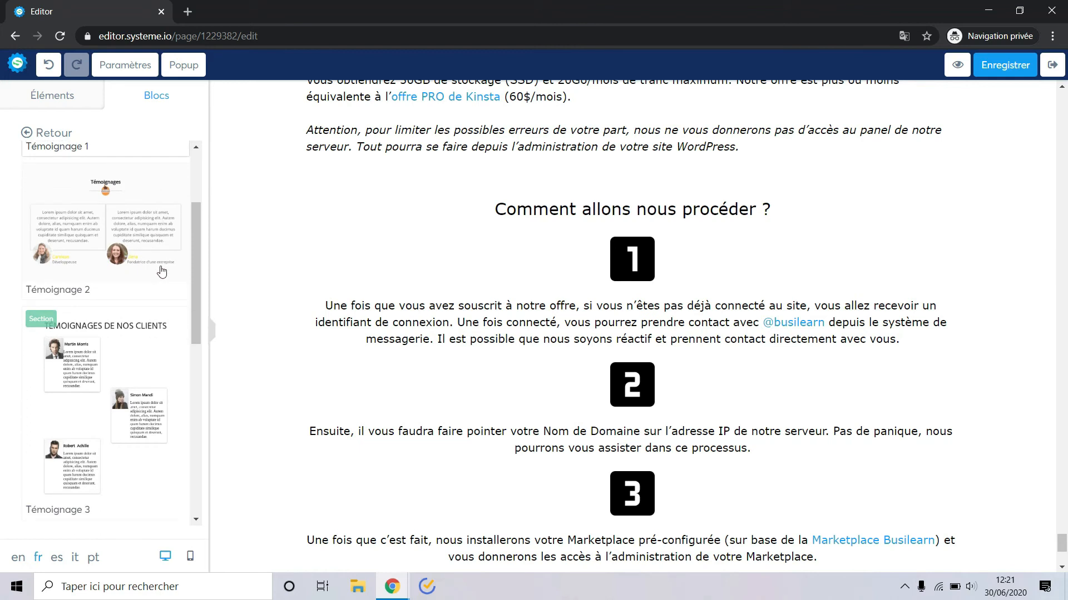
pyautogui.scroll(-8, 160, 270)
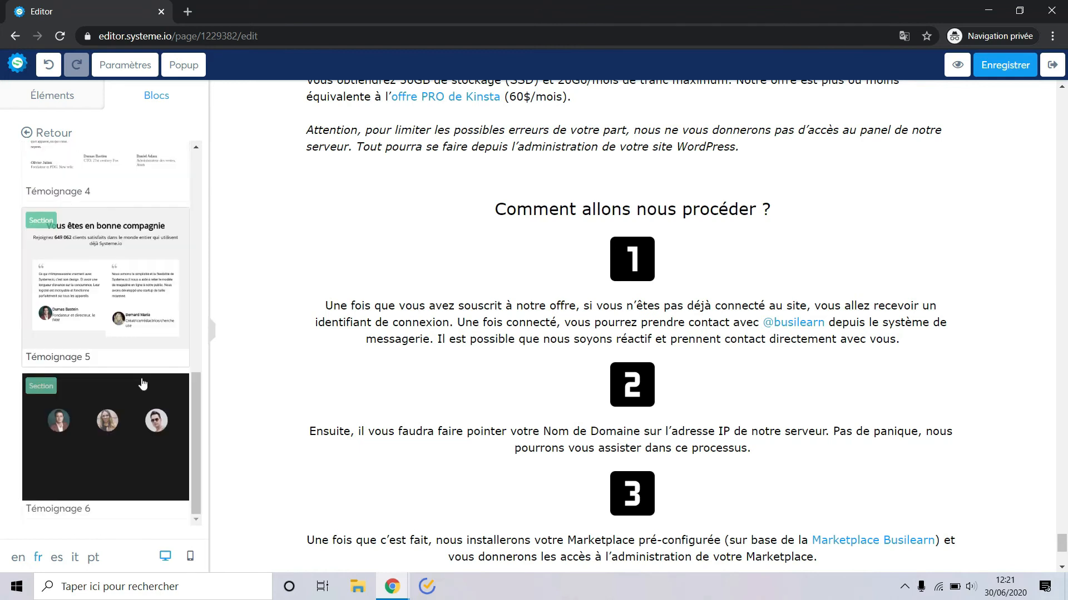
# Step: Try the Témoignage 6 block as a section after the last section of the page, then delete that section
pyautogui.moveTo(116, 467); pyautogui.dragTo(351, 460)
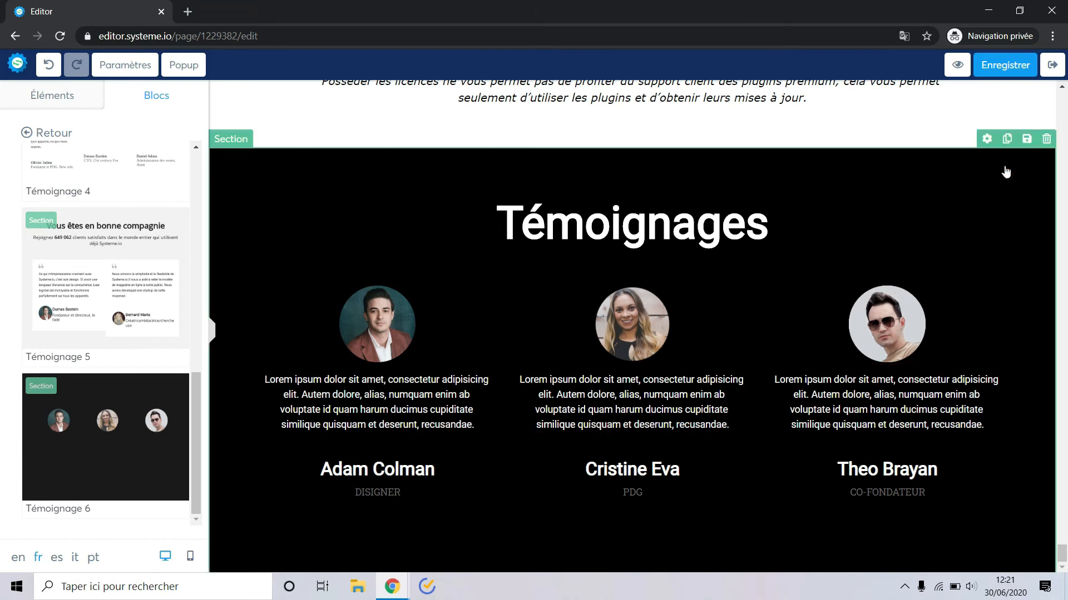
pyautogui.click(1045, 139)
pyautogui.click(591, 113)
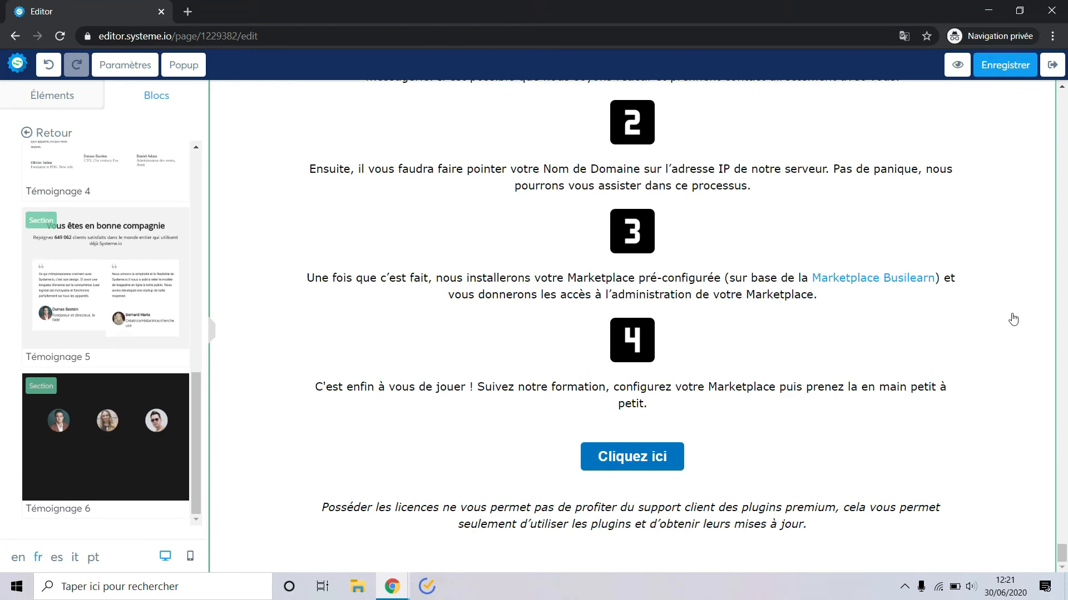
# Step: Review the sales page from the hosting section back to the Busilearn video header and down past the demo button
pyautogui.scroll(10, 994, 329)
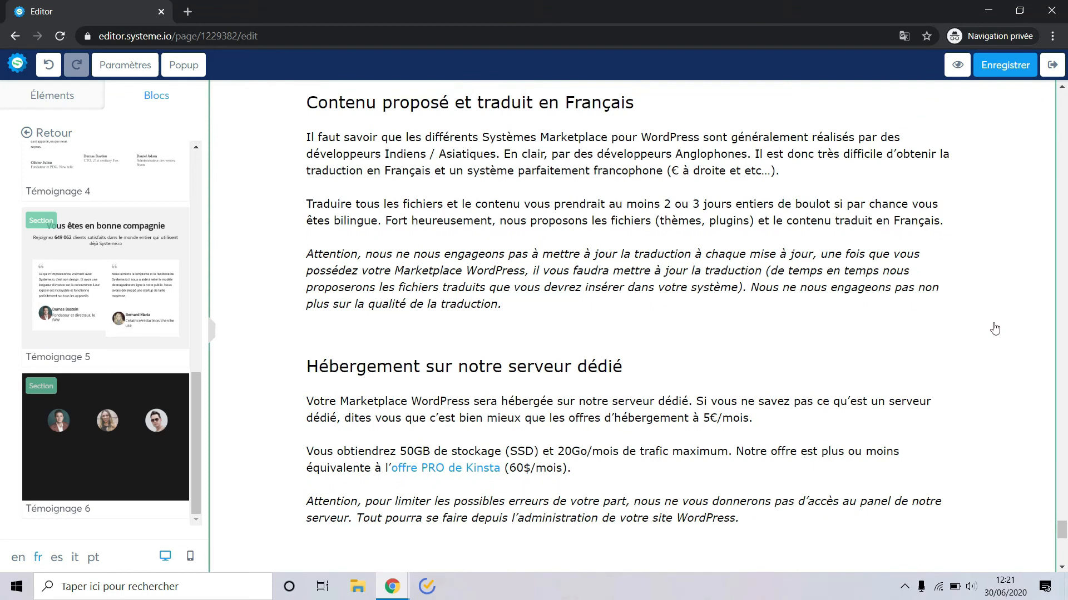
pyautogui.scroll(20, 1001, 278)
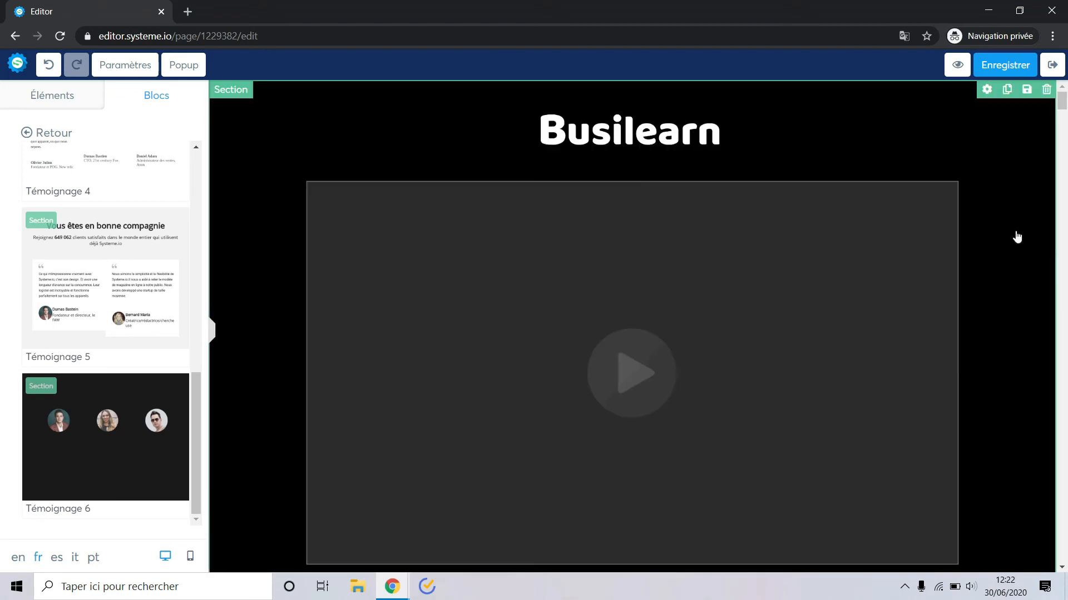
pyautogui.scroll(-2, 1012, 284)
pyautogui.scroll(-9, 1012, 285)
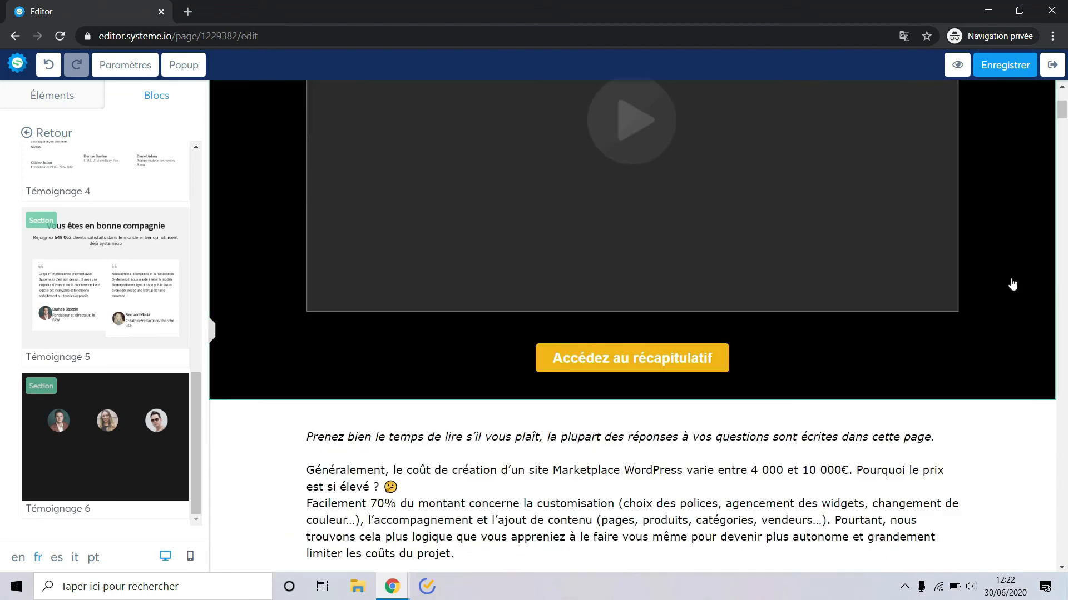
pyautogui.scroll(-6, 1012, 284)
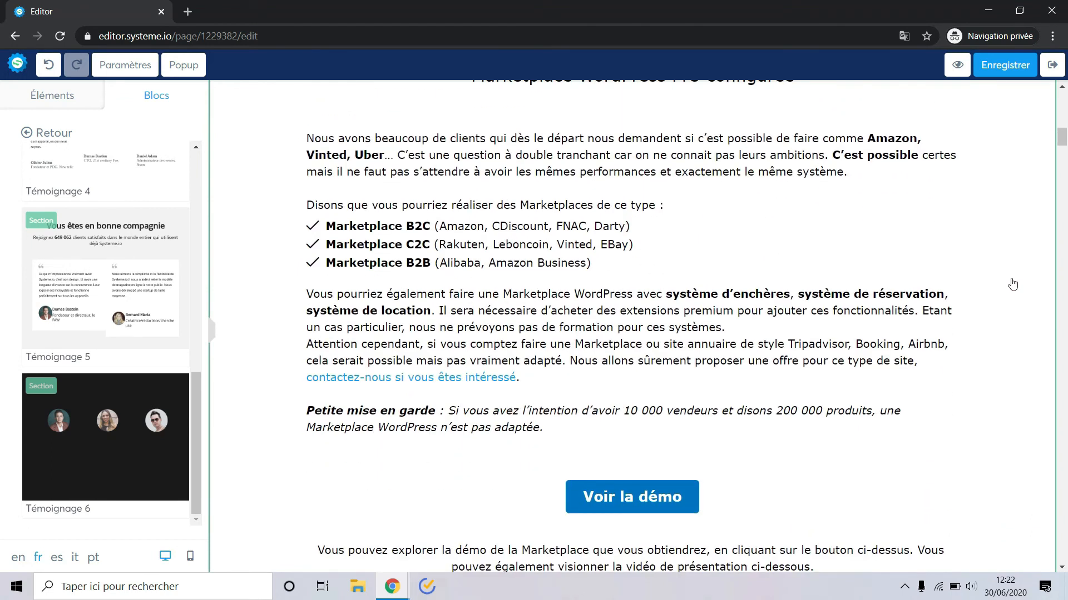
pyautogui.scroll(-10, 1012, 284)
pyautogui.scroll(10, 934, 298)
# Step: Copy the background colour code F1B410 from the "Accédez au récapitulatif" button
pyautogui.click(62, 100)
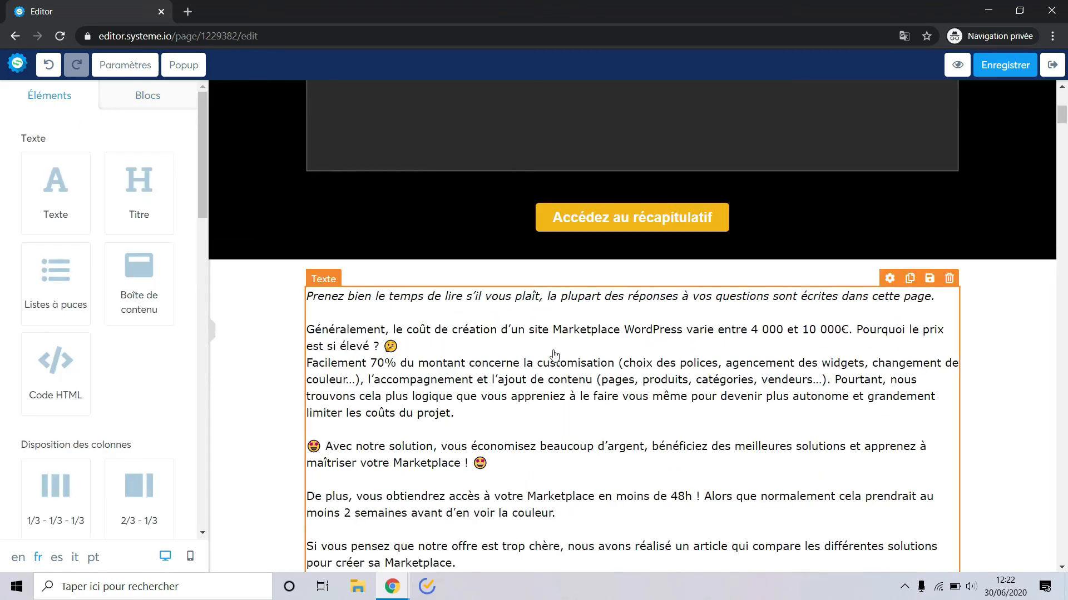
pyautogui.click(665, 219)
pyautogui.scroll(-2, 187, 387)
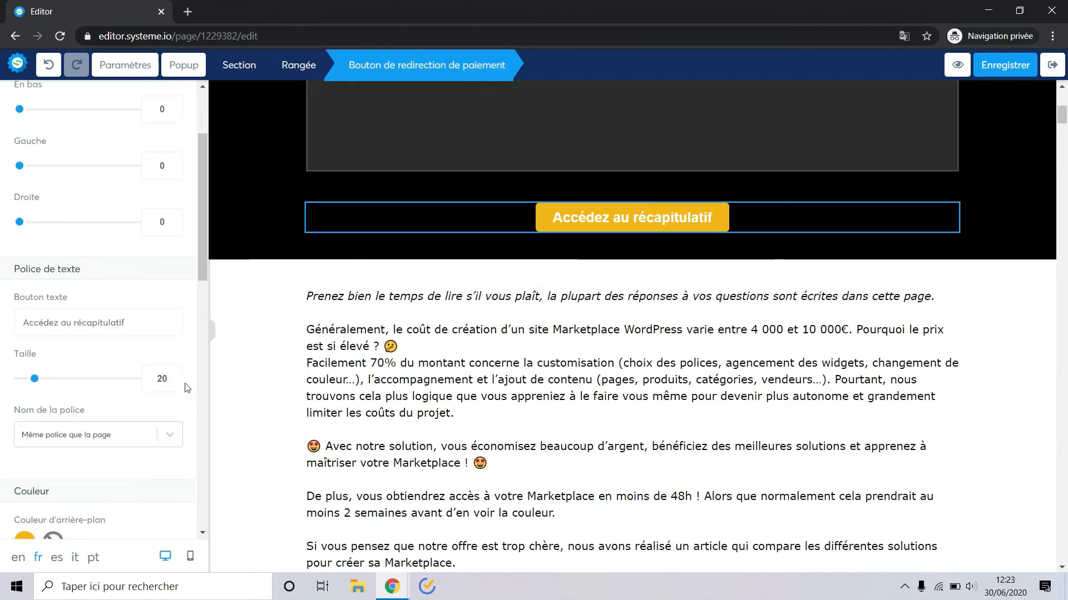
pyautogui.scroll(-3, 187, 388)
pyautogui.click(22, 373)
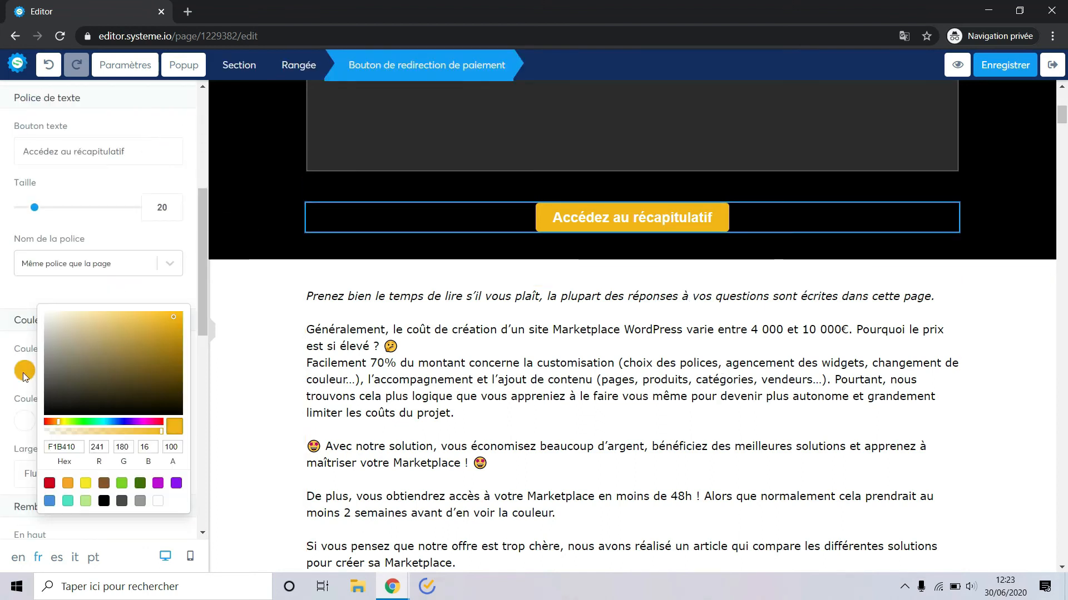
pyautogui.doubleClick(71, 446)
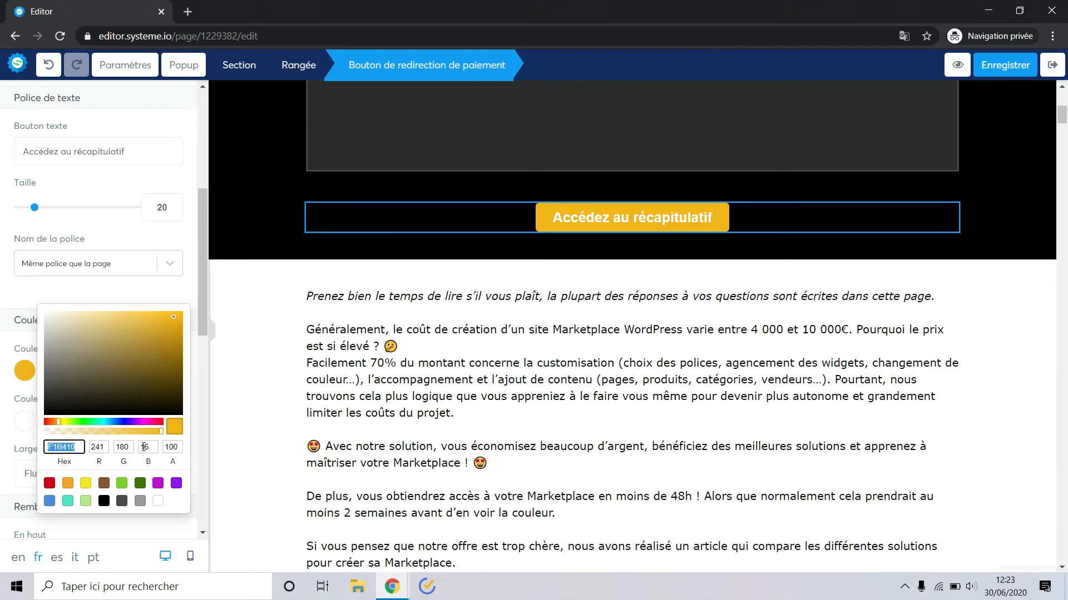
pyautogui.hotkey('ctrl', 'c')
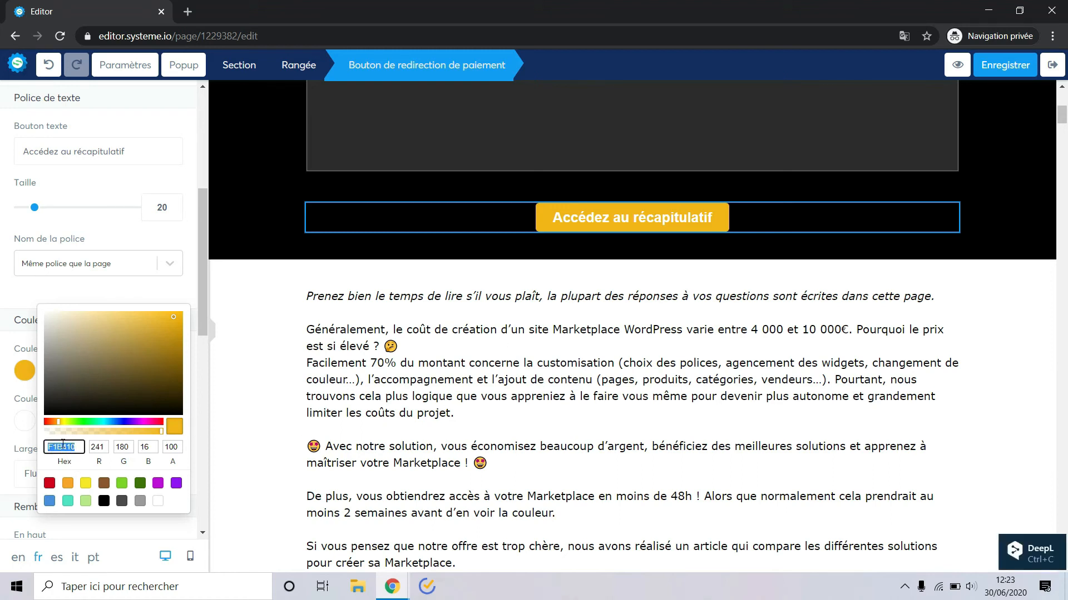
pyautogui.click(671, 444)
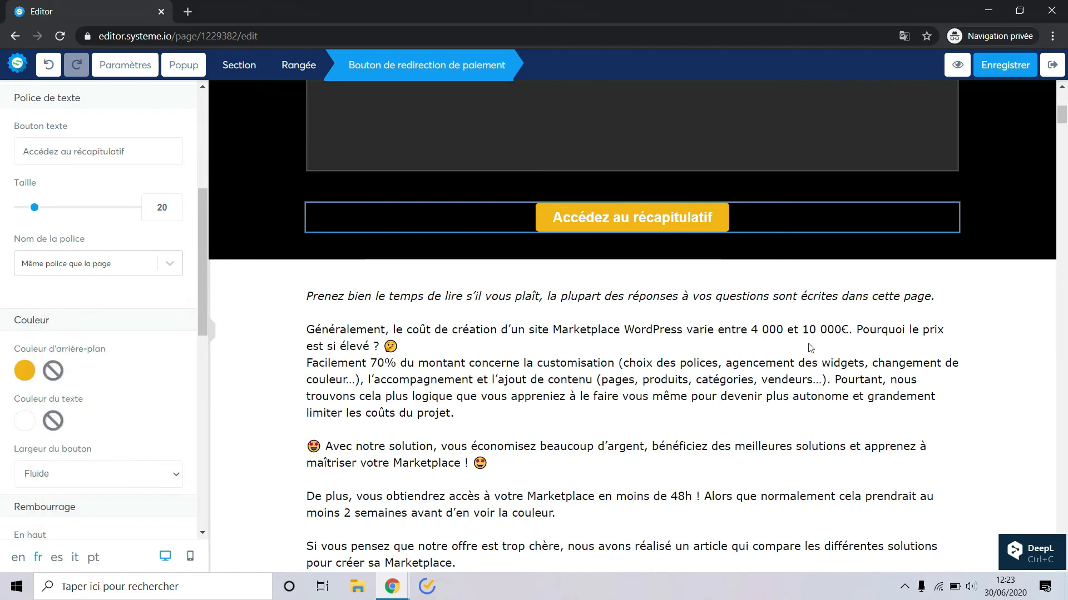
# Step: Set the background colour of the "Voir la démo" button to F1B410
pyautogui.scroll(-10, 992, 372)
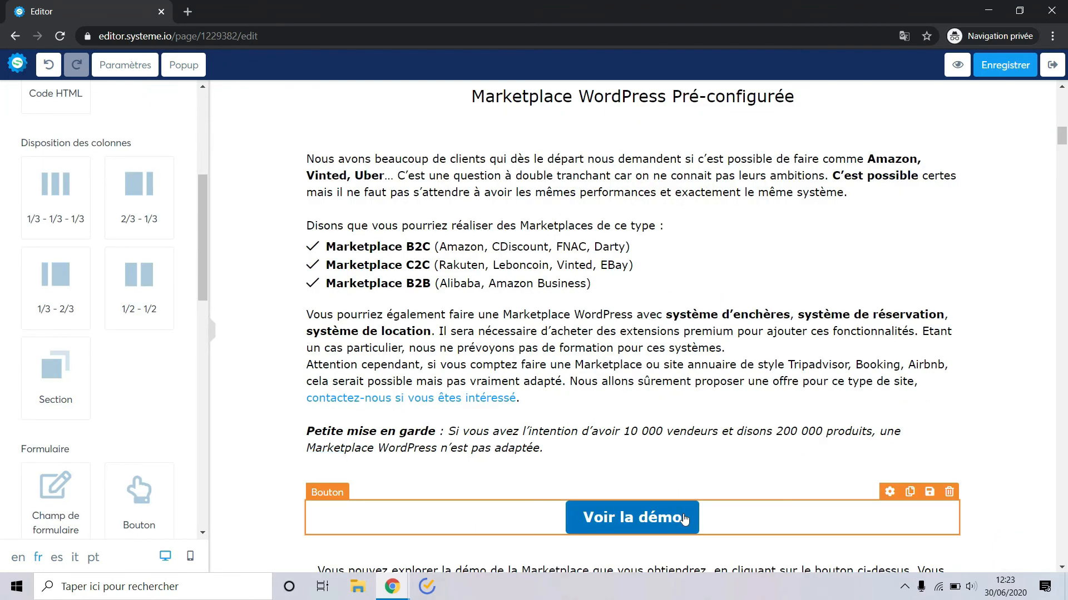
pyautogui.click(632, 517)
pyautogui.scroll(-5, 23, 398)
pyautogui.click(25, 394)
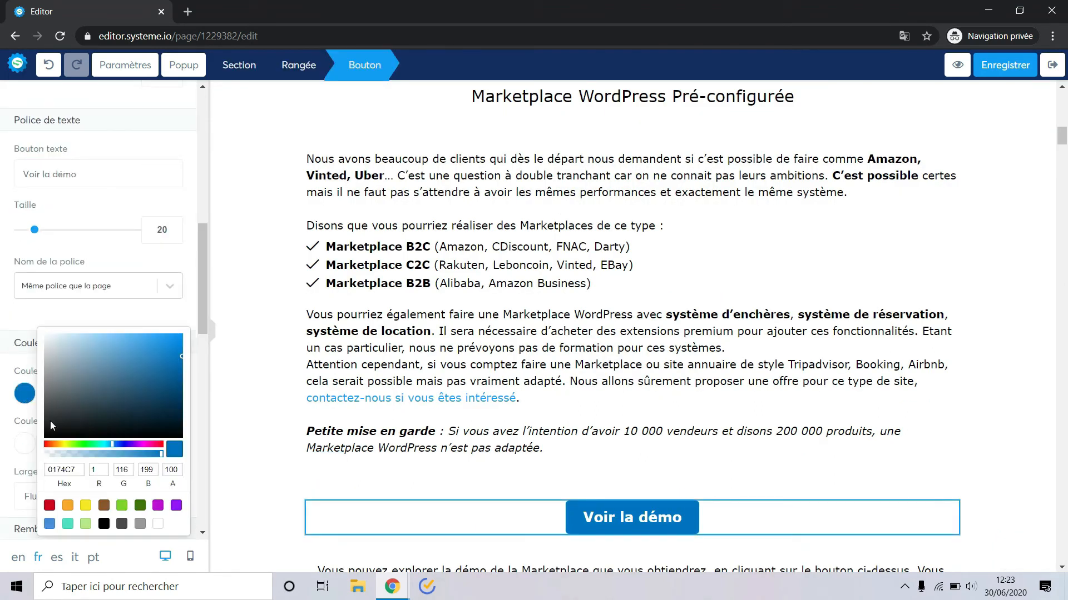
pyautogui.doubleClick(79, 475)
pyautogui.hotkey('ctrl', 'v')
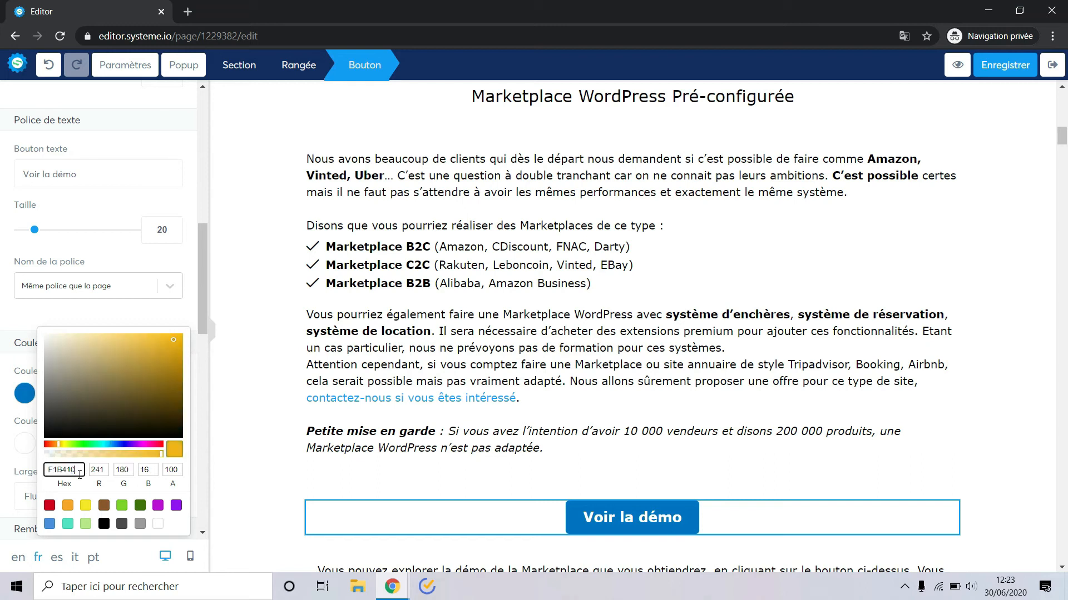
pyautogui.click(3, 409)
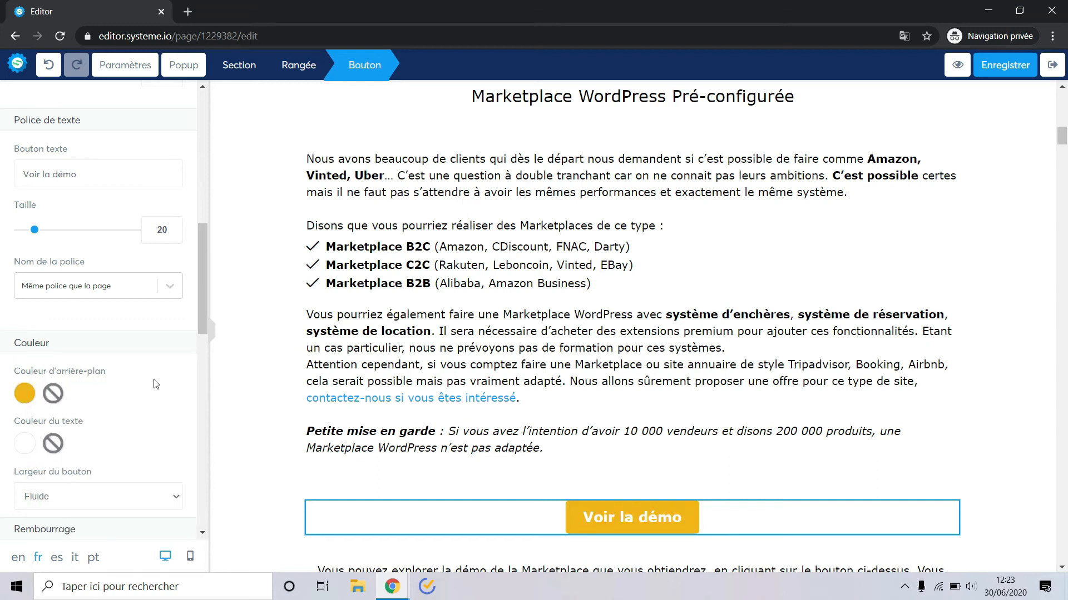
# Step: Set the font size of the "Marketplace WordPress Pré-configurée" heading to 30 and look through its remaining settings
pyautogui.scroll(4, 663, 354)
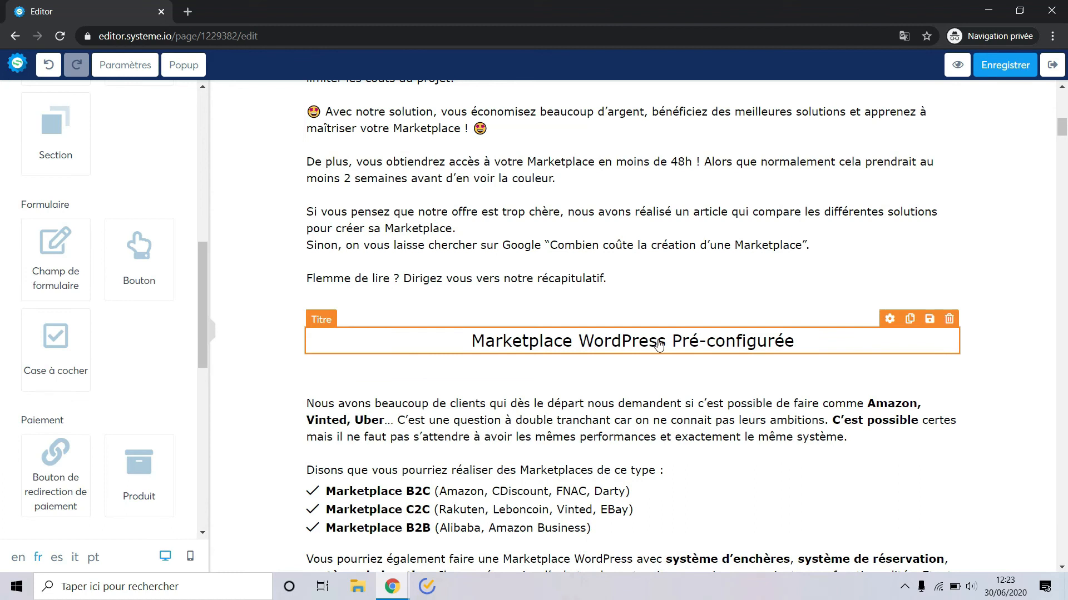
pyautogui.click(658, 345)
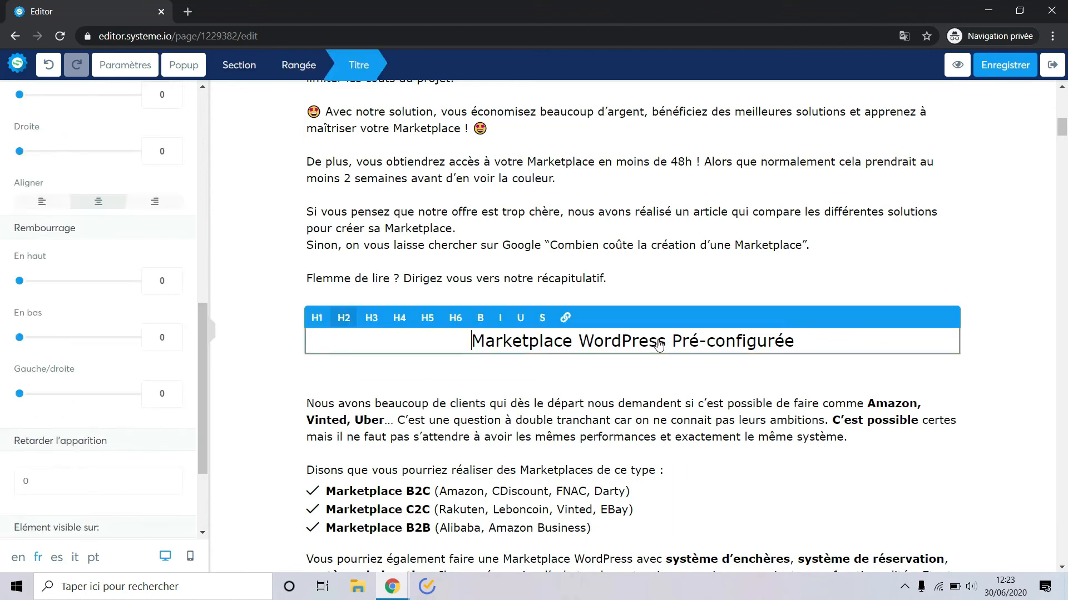
pyautogui.scroll(6, 106, 311)
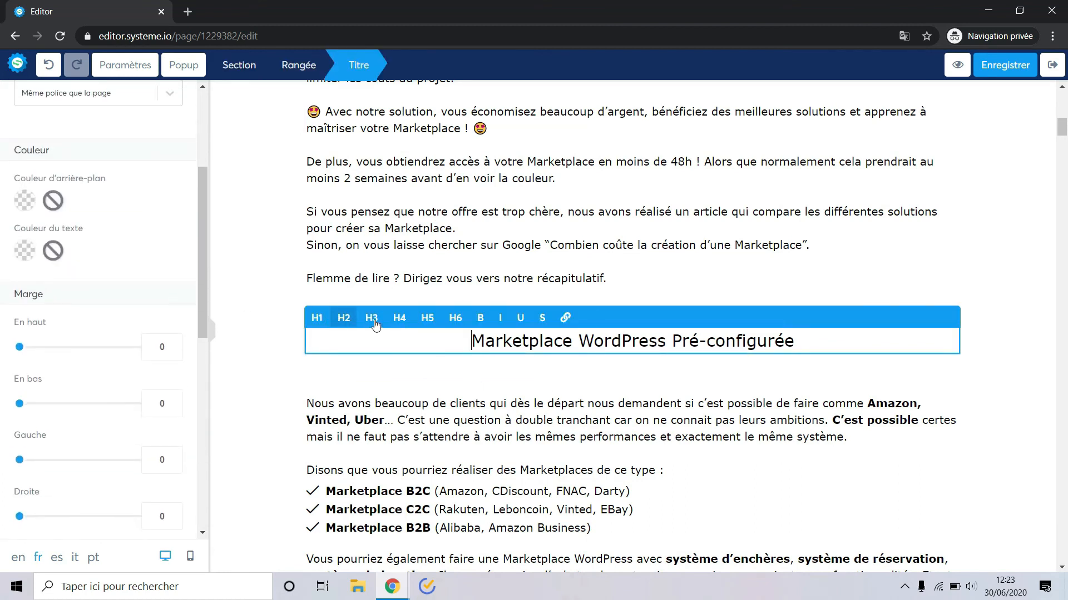
pyautogui.scroll(1, 481, 348)
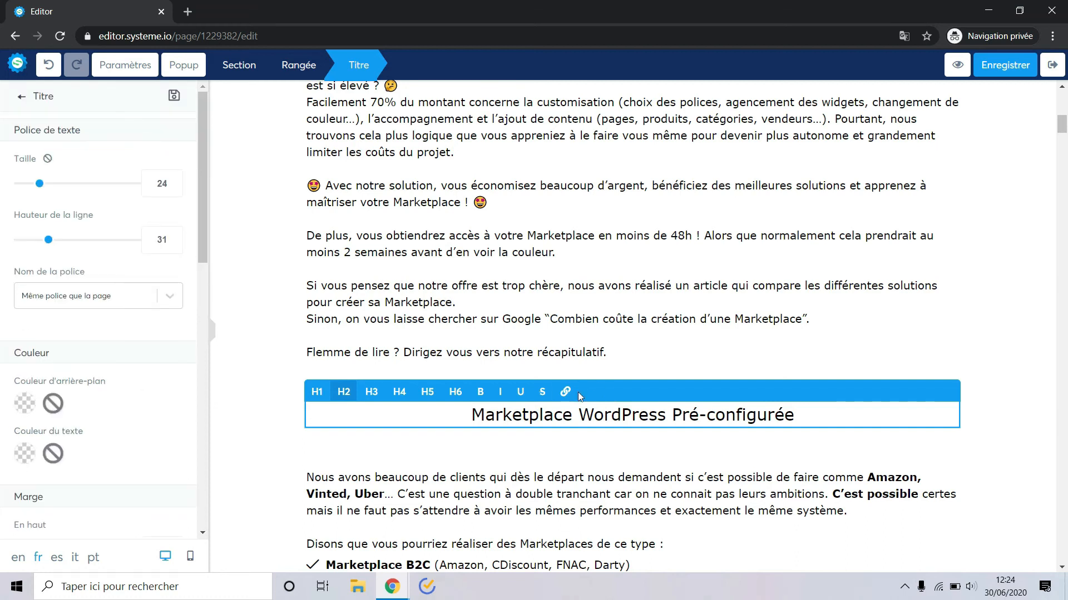
pyautogui.doubleClick(595, 418)
pyautogui.tripleClick(595, 420)
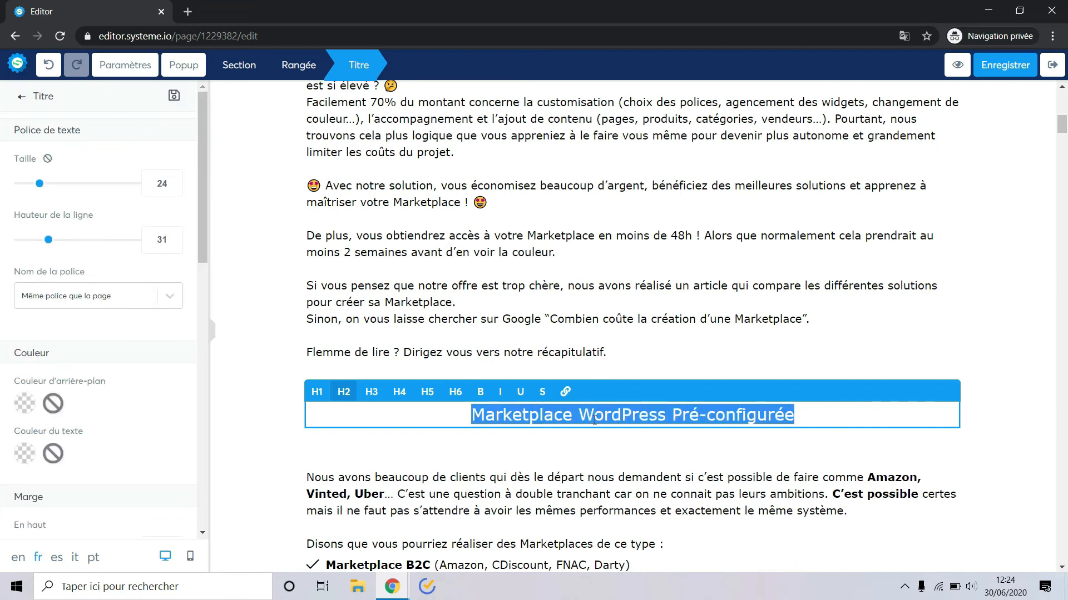
pyautogui.click(178, 180)
pyautogui.click(177, 180)
pyautogui.click(178, 180)
pyautogui.click(178, 180)
pyautogui.click(178, 180)
pyautogui.click(178, 180)
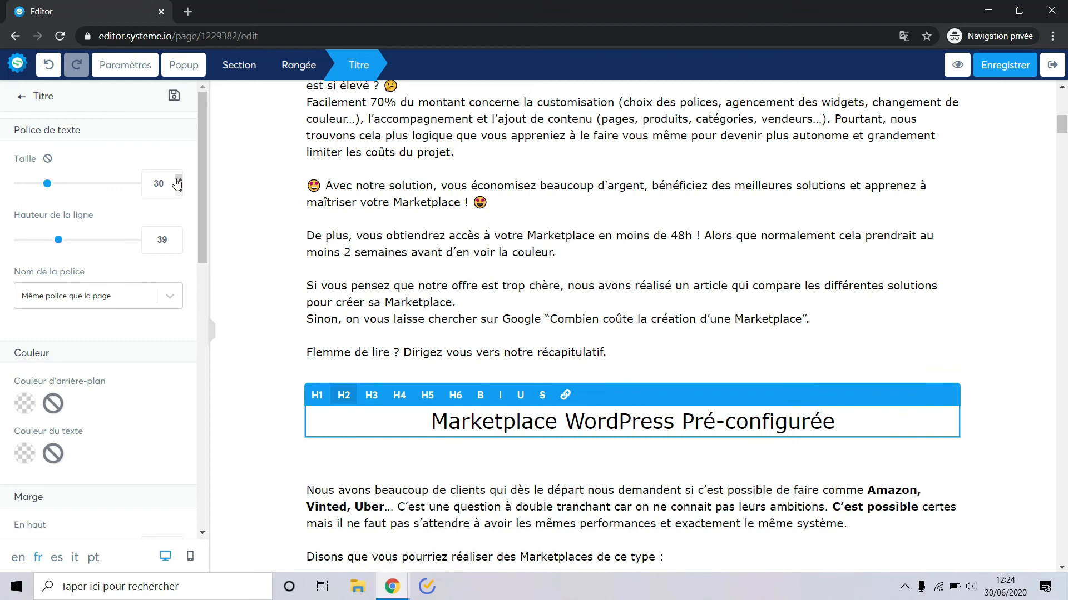
pyautogui.scroll(-5, 178, 183)
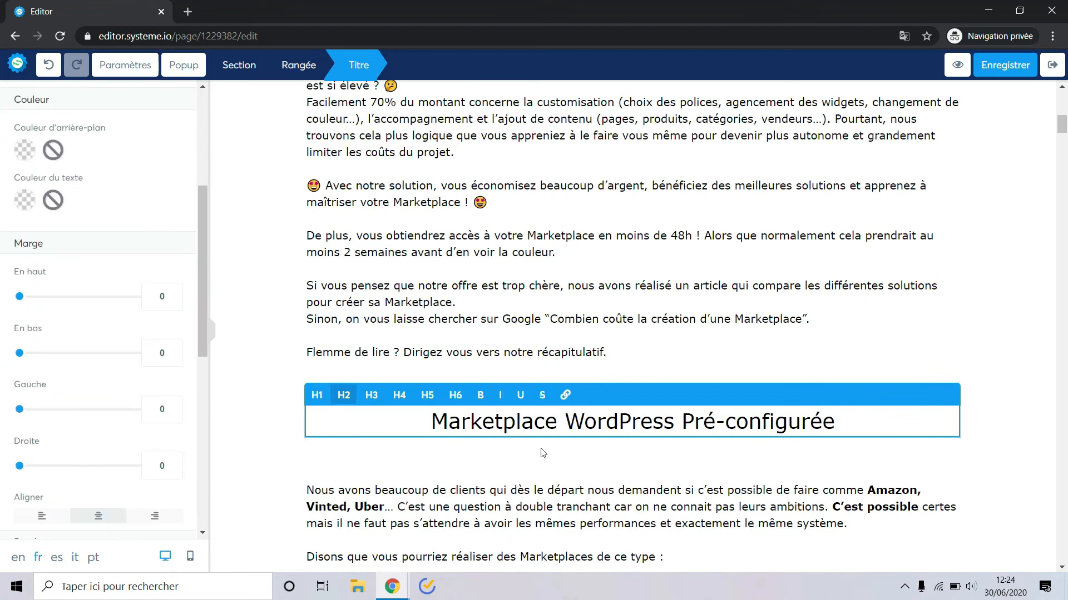
pyautogui.scroll(-6, 118, 289)
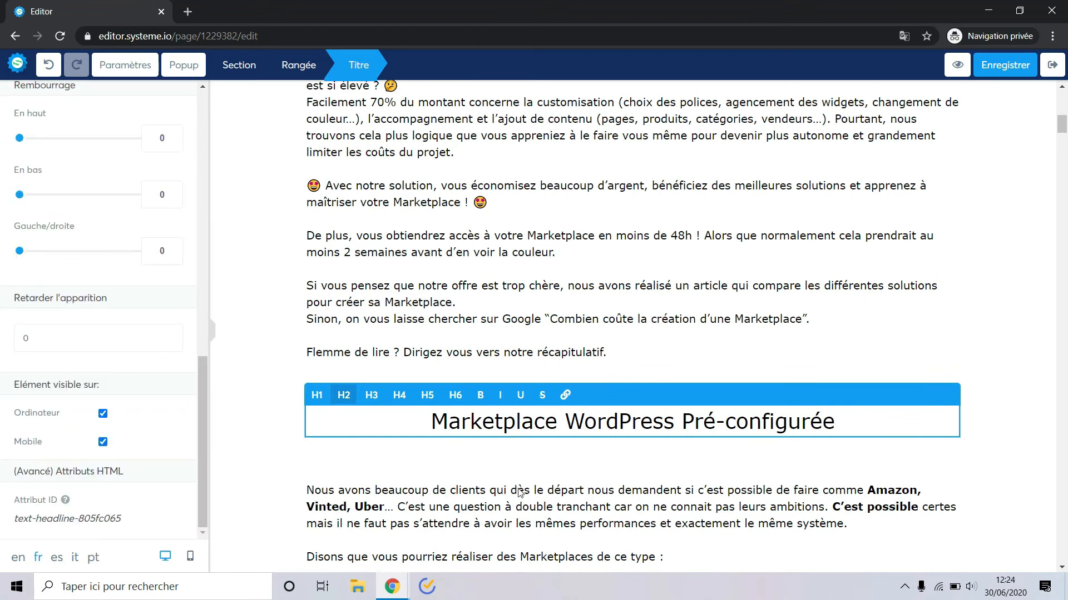
pyautogui.click(520, 492)
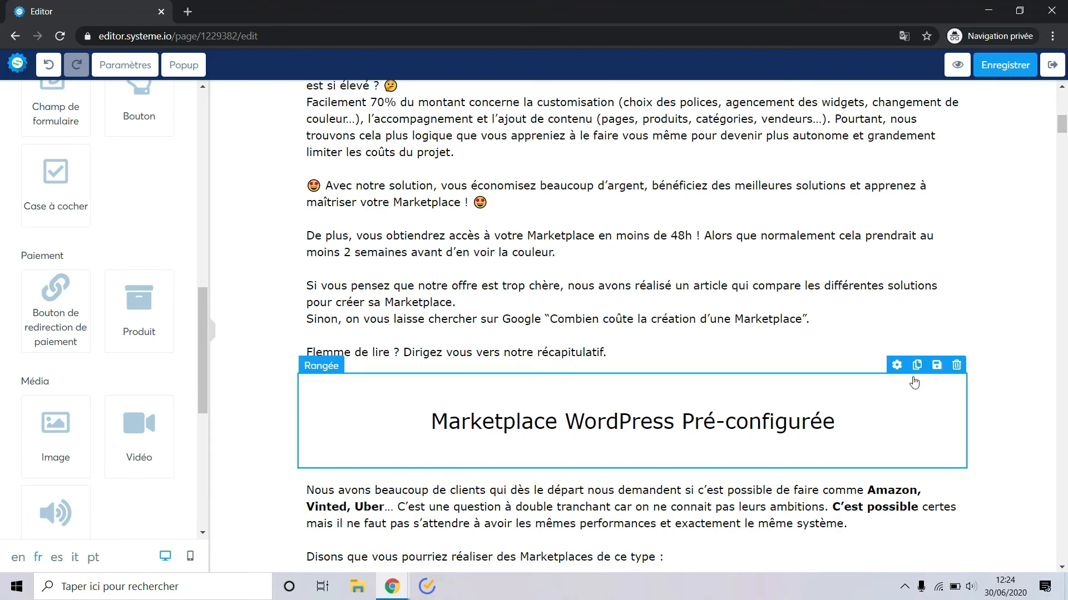
# Step: Reduce the bottom padding of the row containing the "Marketplace WordPress Pré-configurée" heading
pyautogui.click(897, 366)
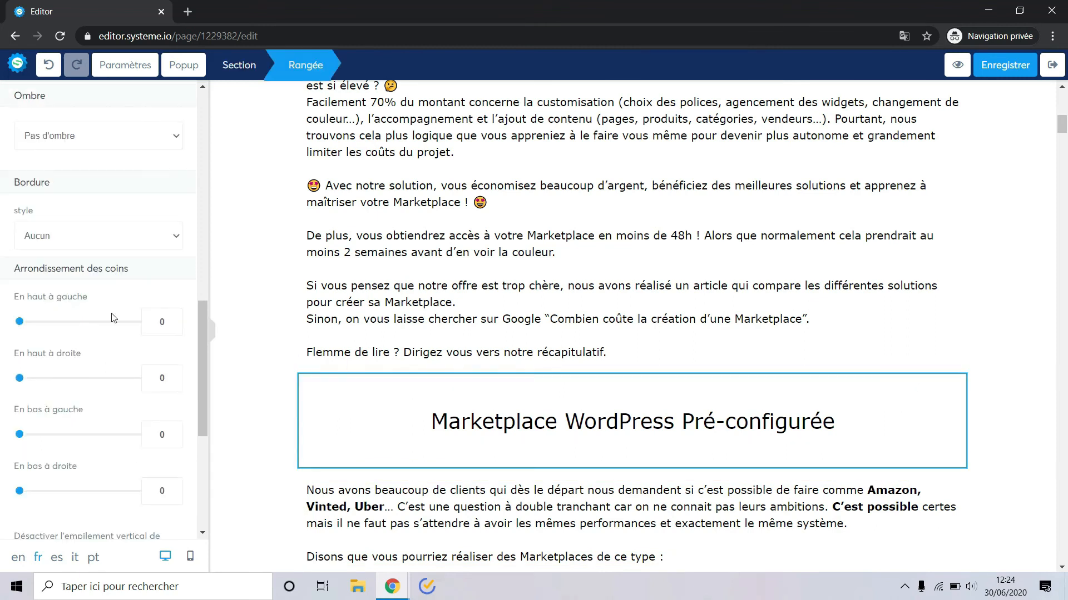
pyautogui.scroll(7, 33, 256)
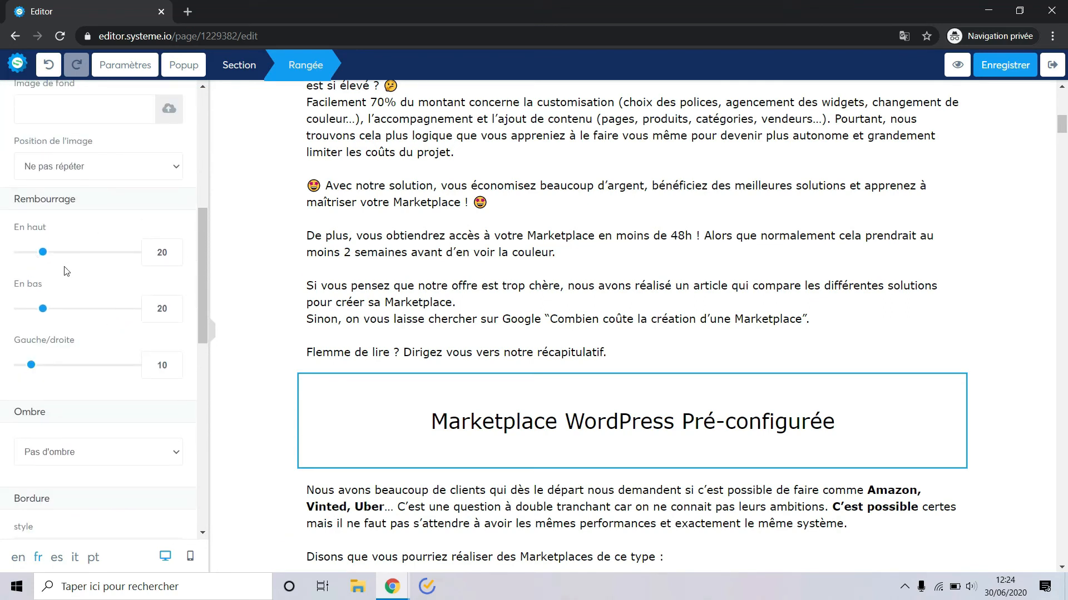
pyautogui.moveTo(43, 309); pyautogui.dragTo(2, 310)
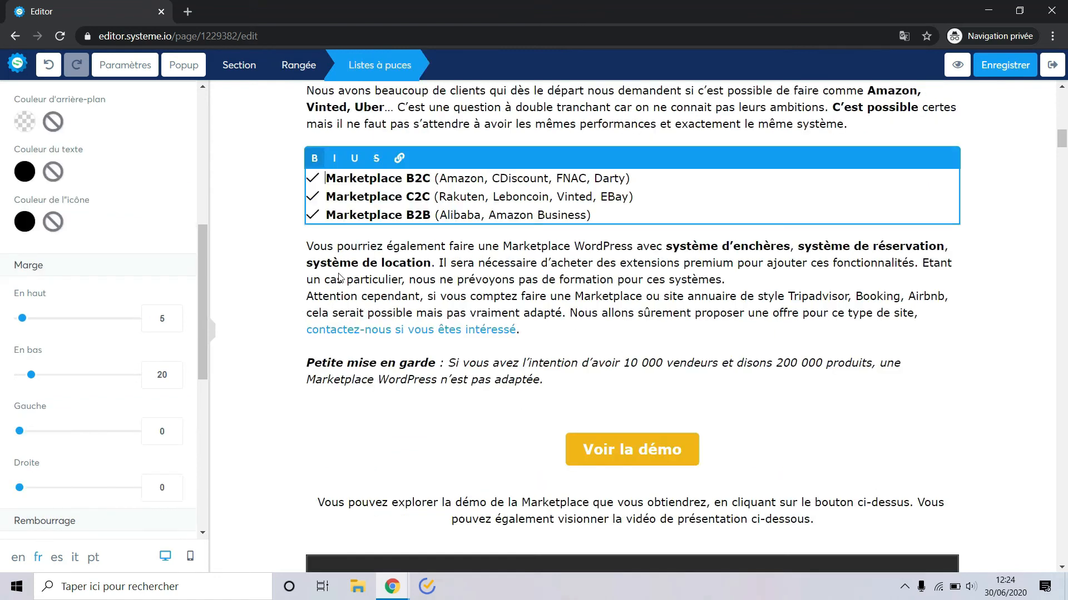
# Step: View the text settings and available icons for the bullet list of B2C, C2C and B2B marketplaces
pyautogui.scroll(8, 113, 272)
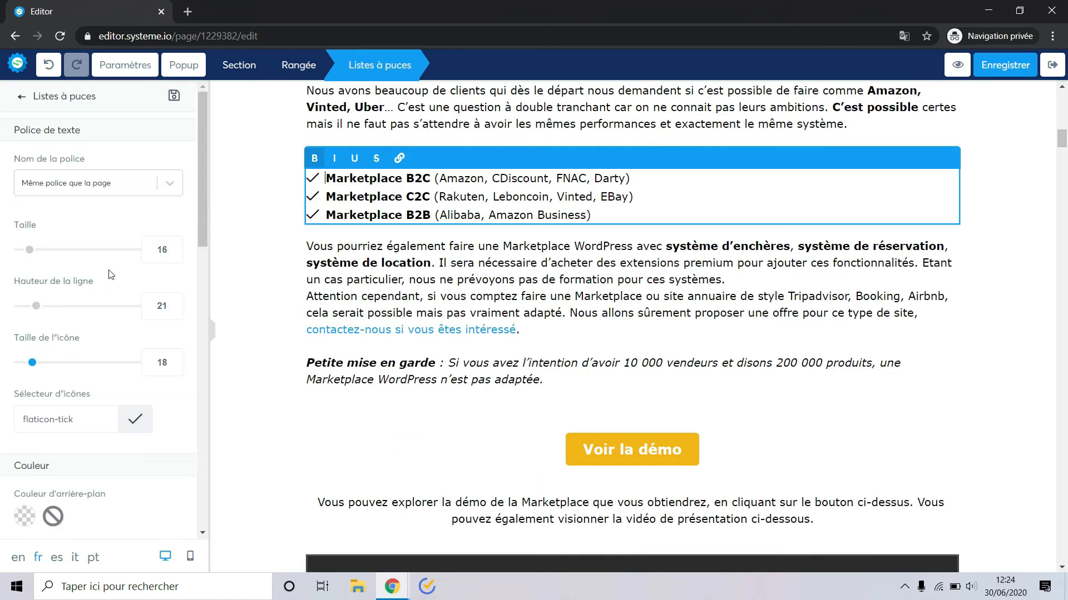
pyautogui.click(89, 423)
pyautogui.scroll(-3, 117, 501)
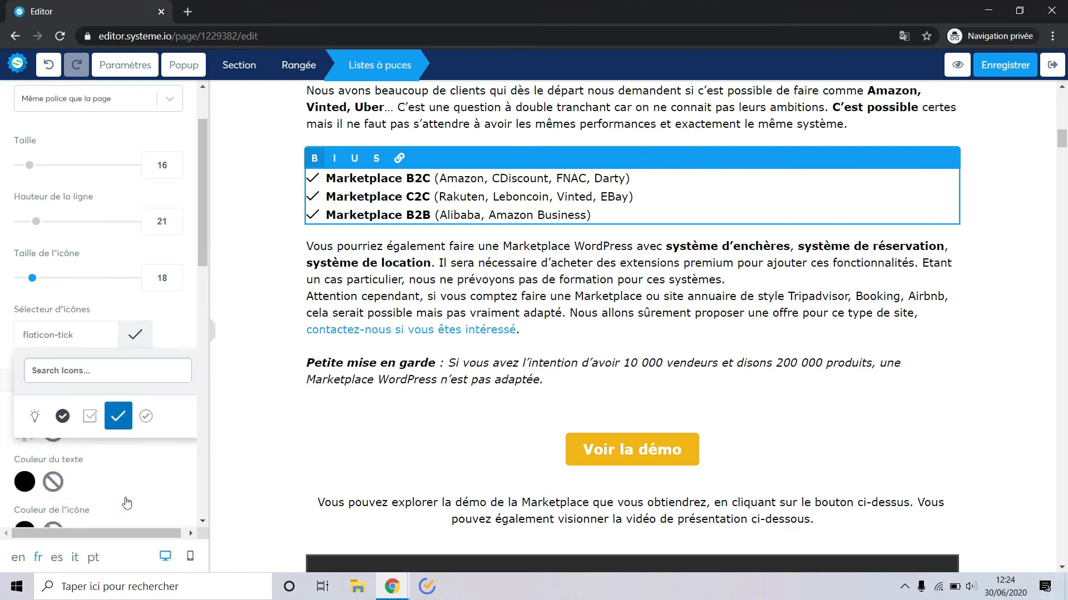
pyautogui.click(189, 310)
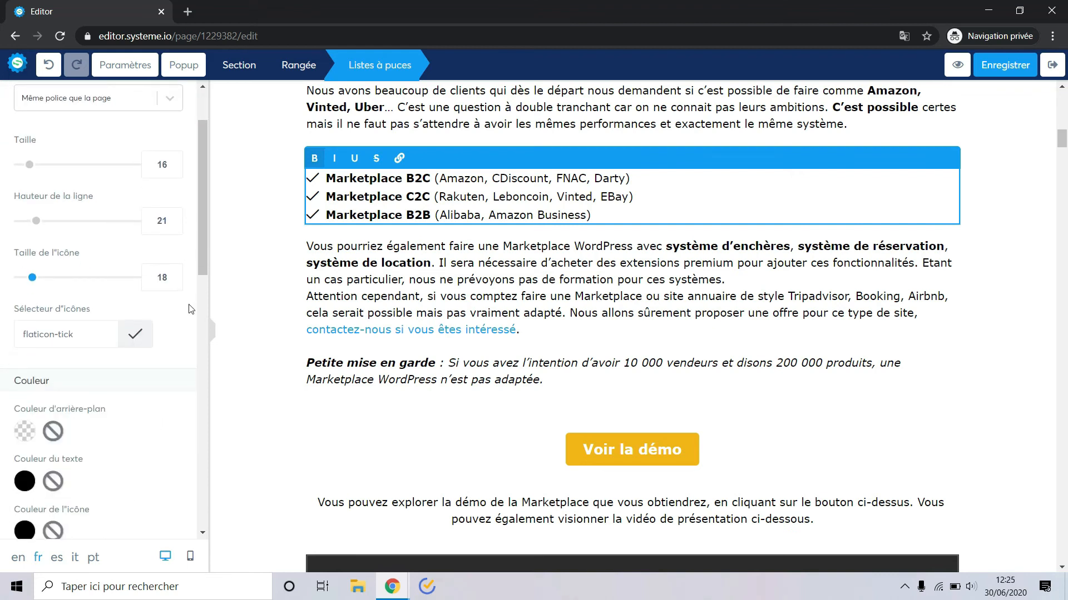
pyautogui.click(543, 344)
# Step: Inspect the HTML code behind the advantages and drawbacks list in the PayPal direct section
pyautogui.scroll(-20, 543, 343)
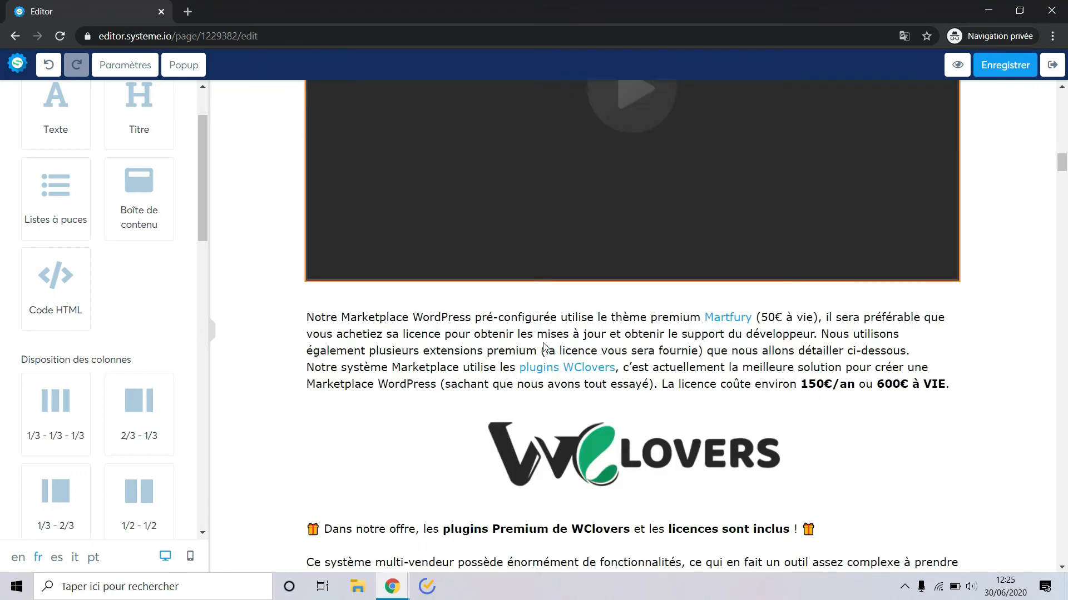
pyautogui.scroll(-15, 543, 342)
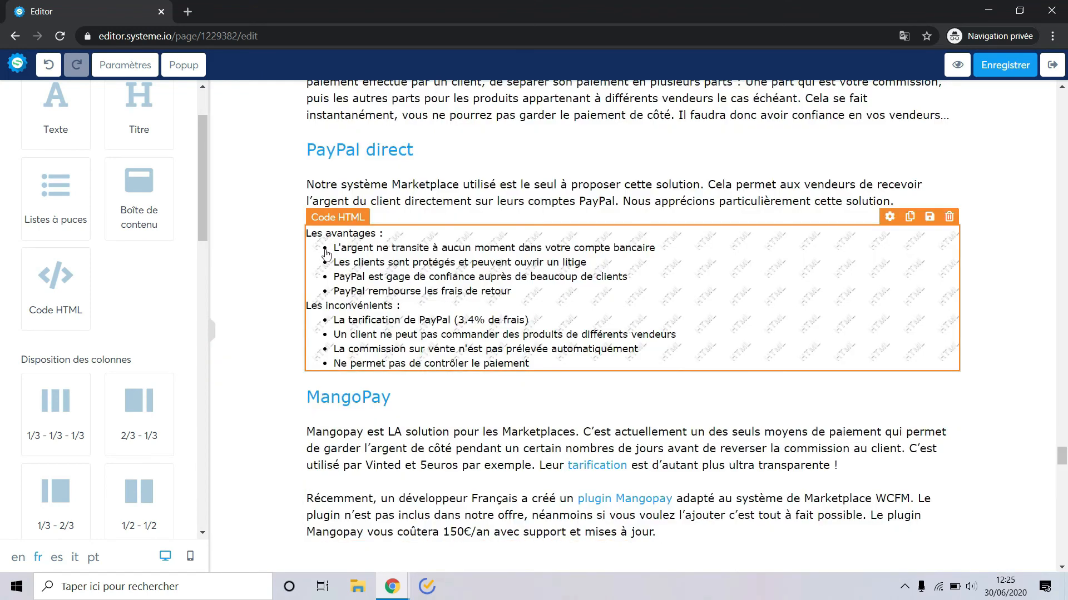
pyautogui.click(376, 269)
pyautogui.moveTo(176, 182); pyautogui.dragTo(180, 331)
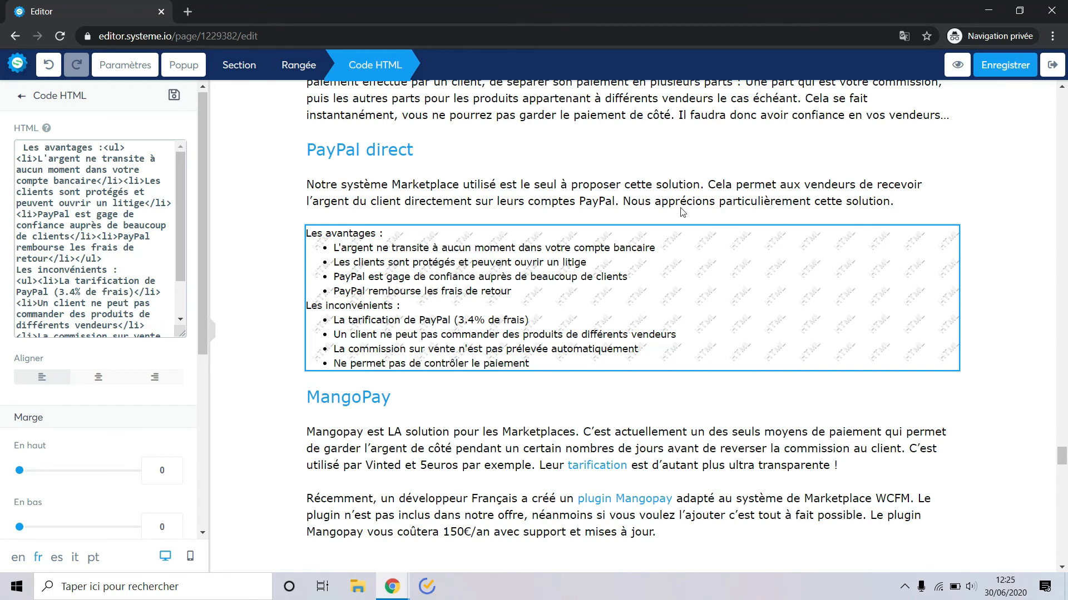
pyautogui.click(916, 207)
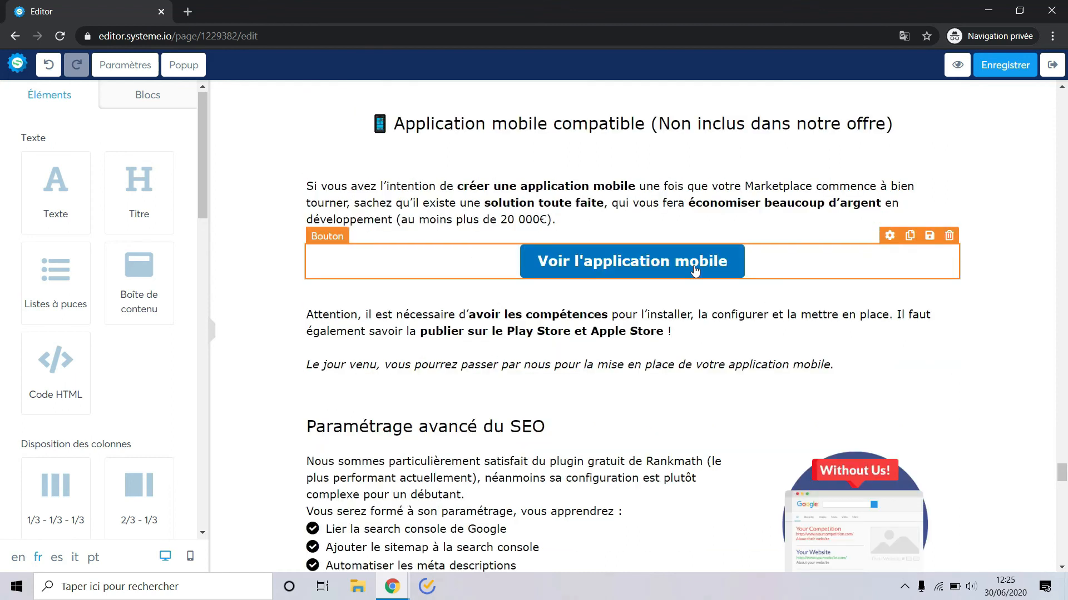
# Step: Review the action choices of the "Voir l'application mobile" button and keep "Rediriger vers une page" selected
pyautogui.click(694, 271)
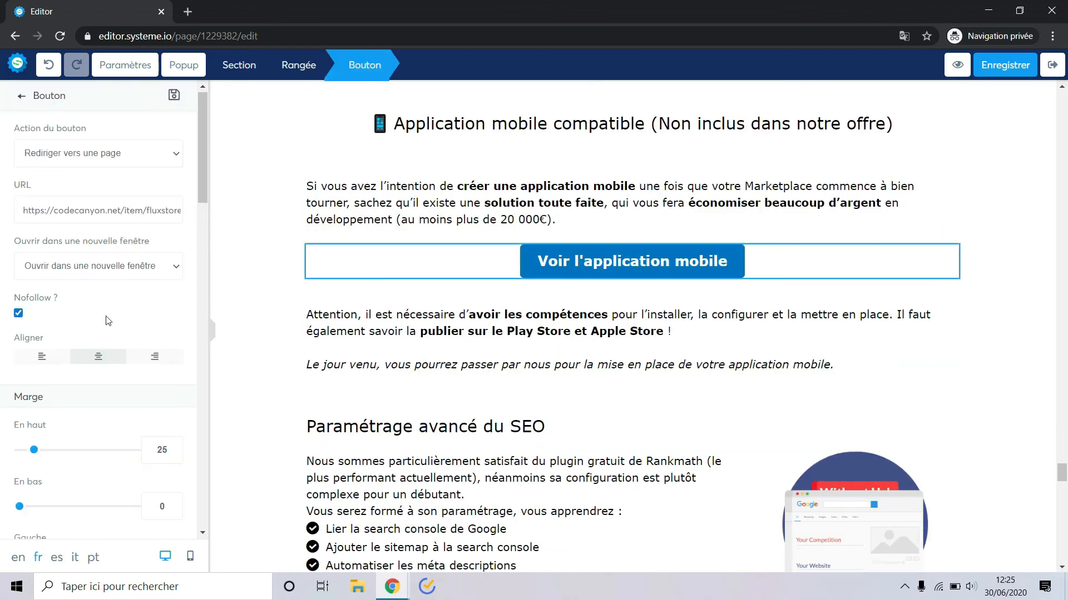
pyautogui.click(114, 153)
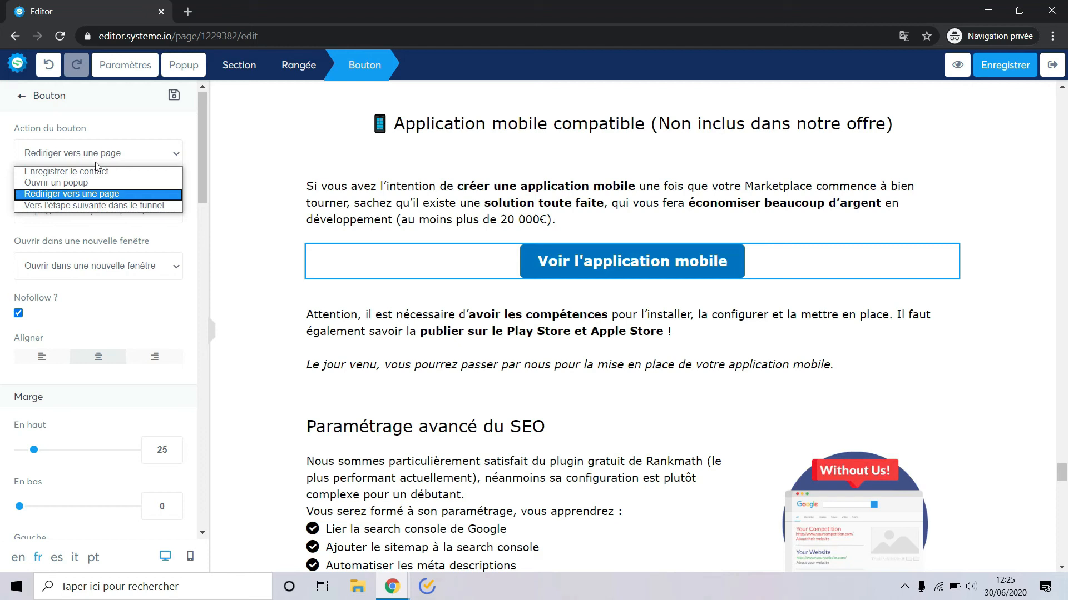
pyautogui.click(94, 193)
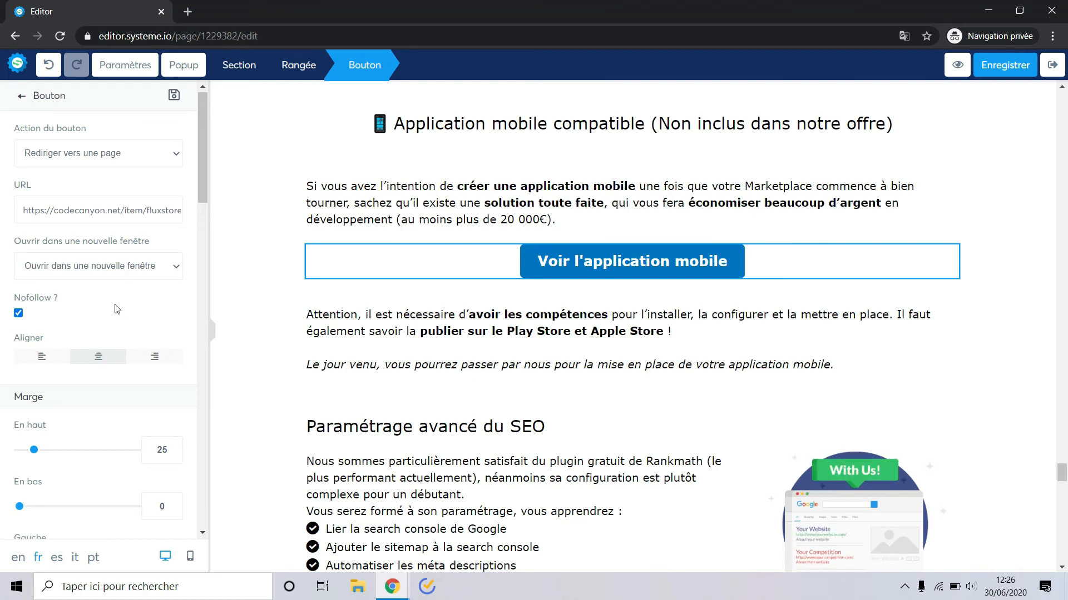
# Step: Set the background colour of the "Voir l'application mobile" button to F1B410
pyautogui.scroll(-11, 117, 309)
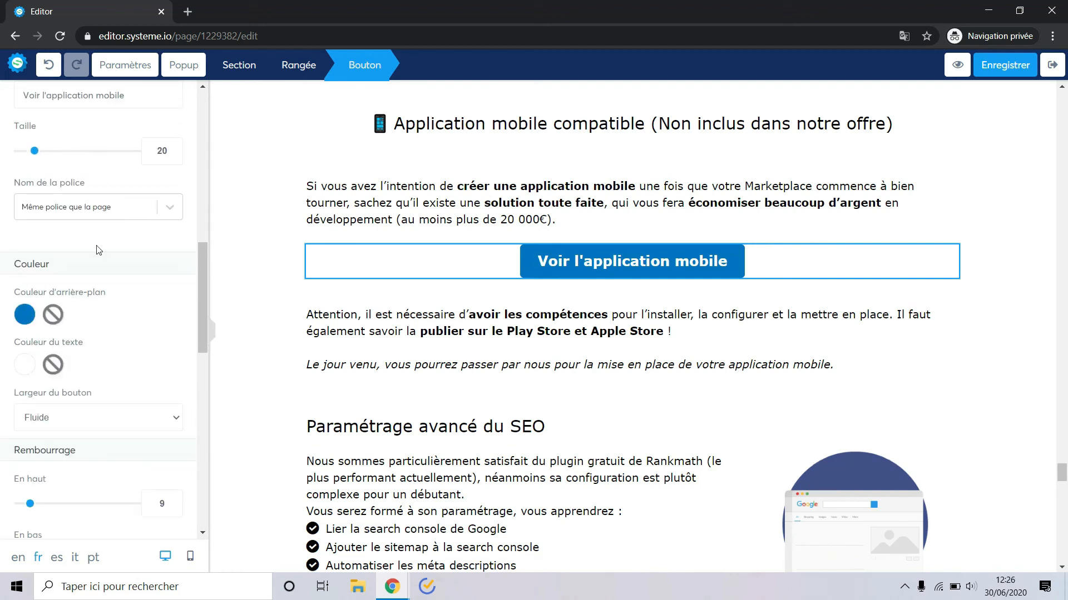
pyautogui.click(25, 314)
pyautogui.write('F1B410')
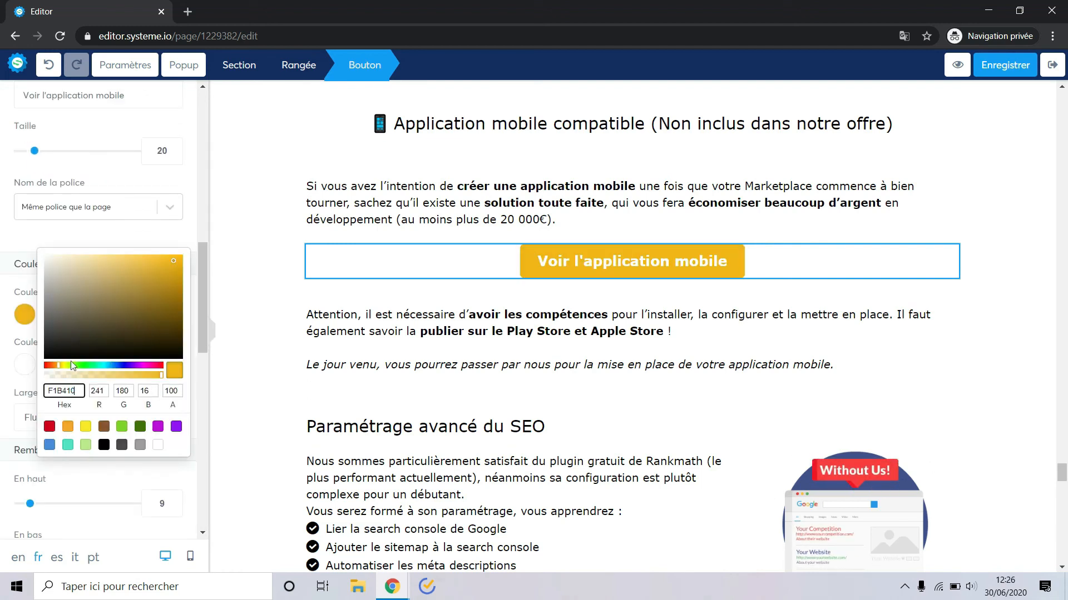
pyautogui.click(33, 239)
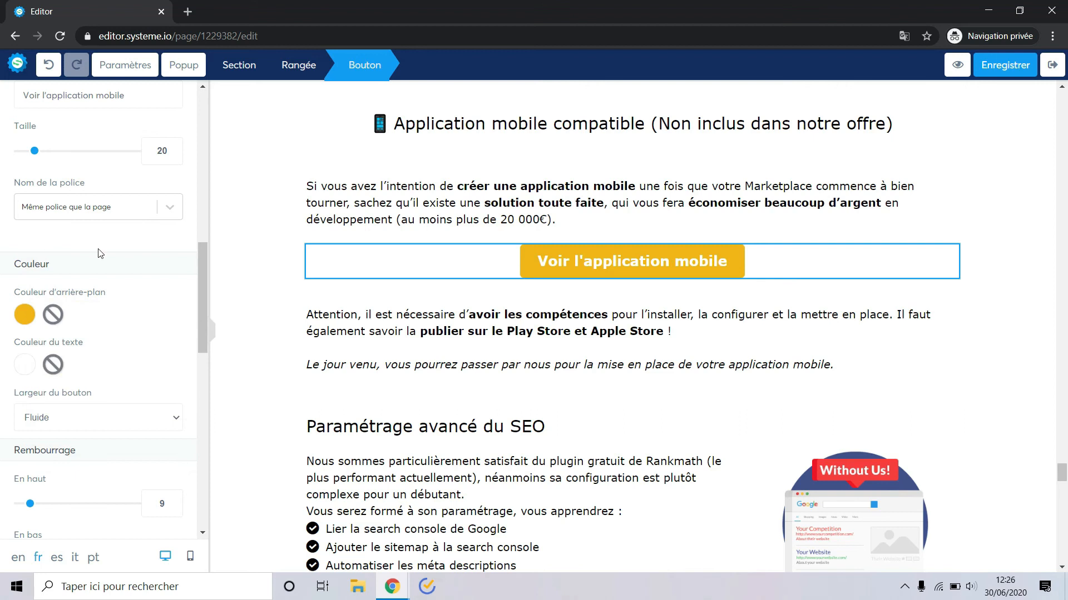
# Step: Set the left/right padding of the "Voir l'application mobile" button to 20
pyautogui.scroll(-5, 101, 253)
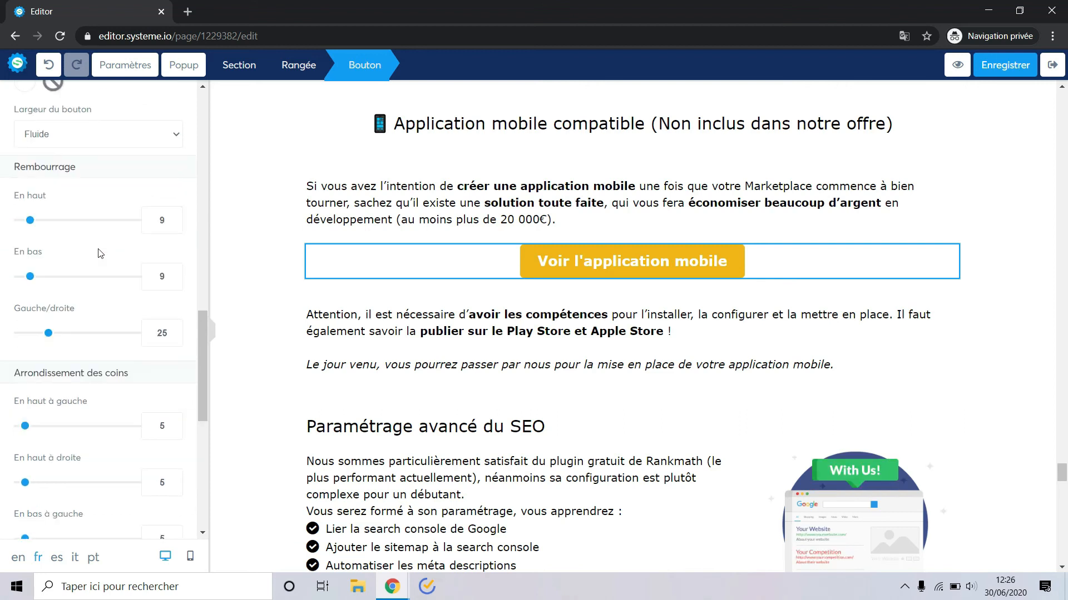
pyautogui.click(179, 339)
pyautogui.click(179, 339)
pyautogui.click(178, 339)
pyautogui.click(179, 339)
pyautogui.click(179, 339)
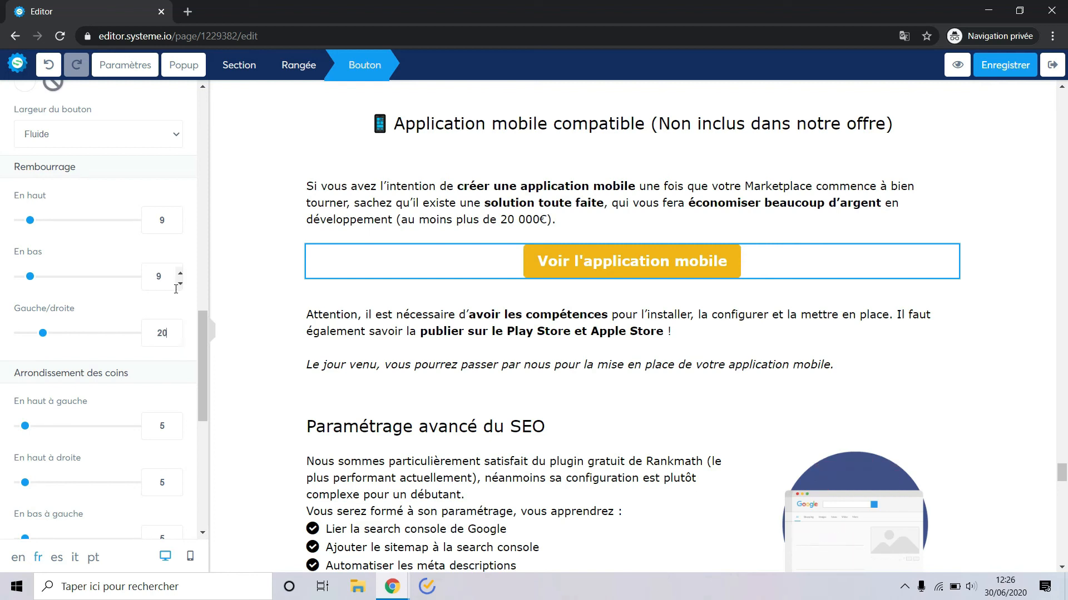
# Step: Round the button's corners more, setting both top corners to 7 and increasing the two bottom corners
pyautogui.scroll(-2, 178, 341)
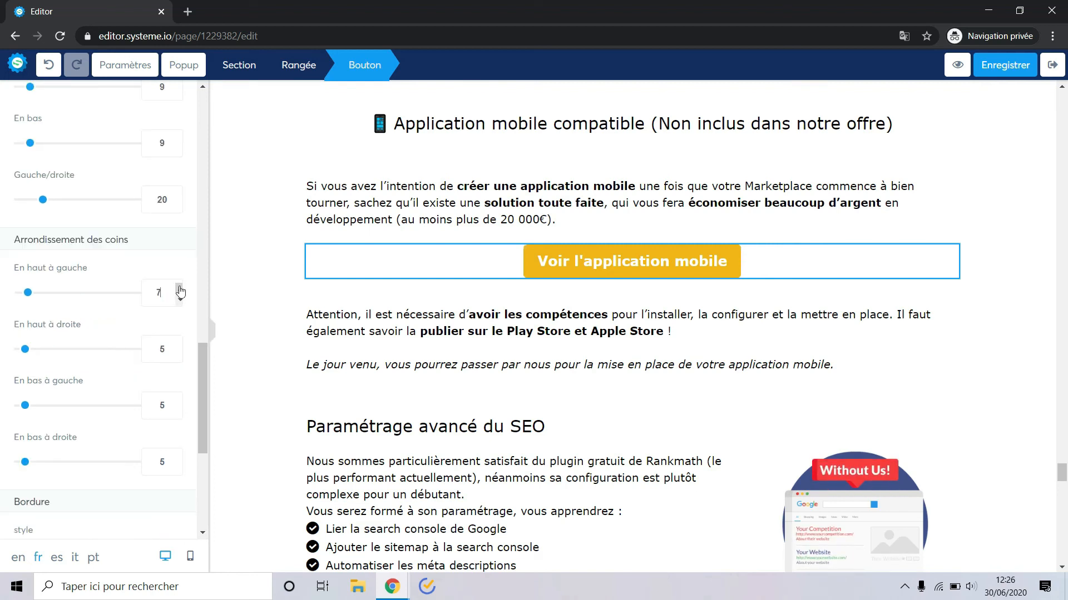
pyautogui.click(180, 346)
pyautogui.click(181, 346)
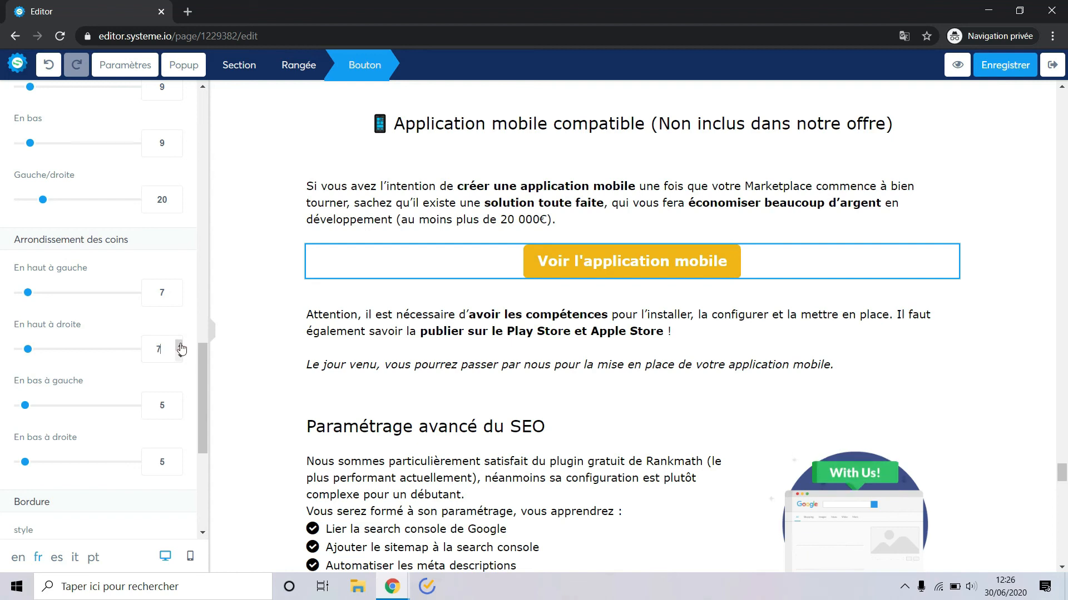
pyautogui.click(180, 402)
pyautogui.click(179, 459)
pyautogui.click(179, 459)
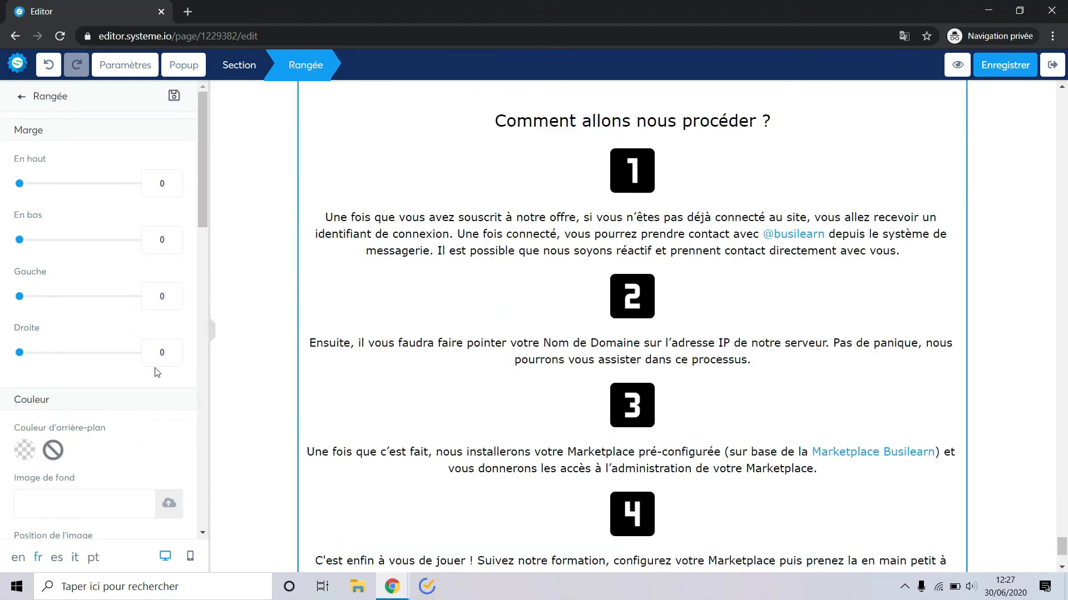
# Step: Set the left/right padding of the "Comment allons nous procéder ?" row to 70
pyautogui.scroll(-2, 157, 370)
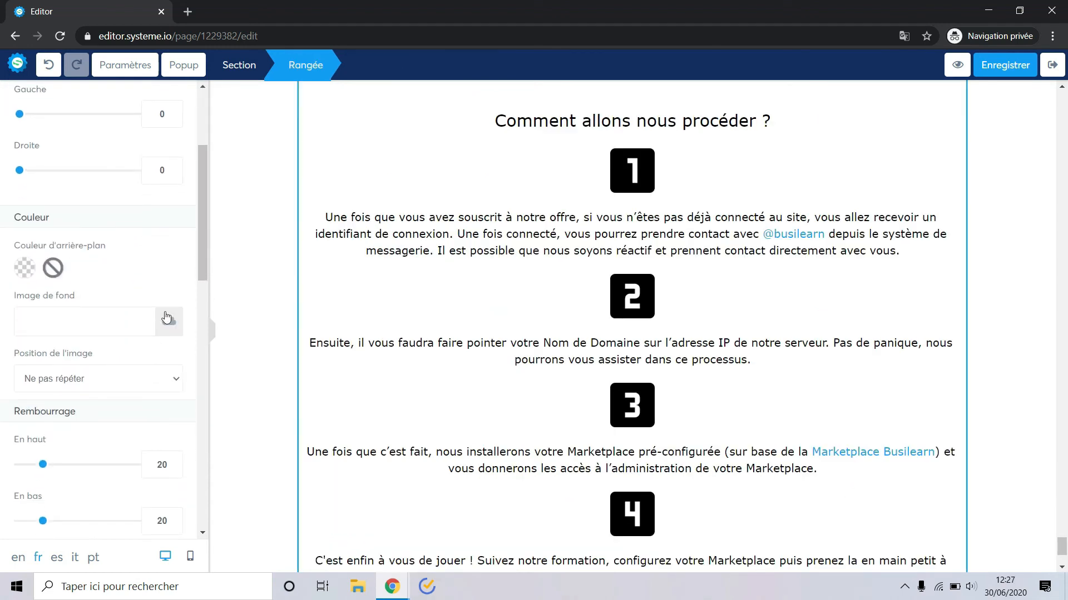
pyautogui.scroll(-5, 165, 317)
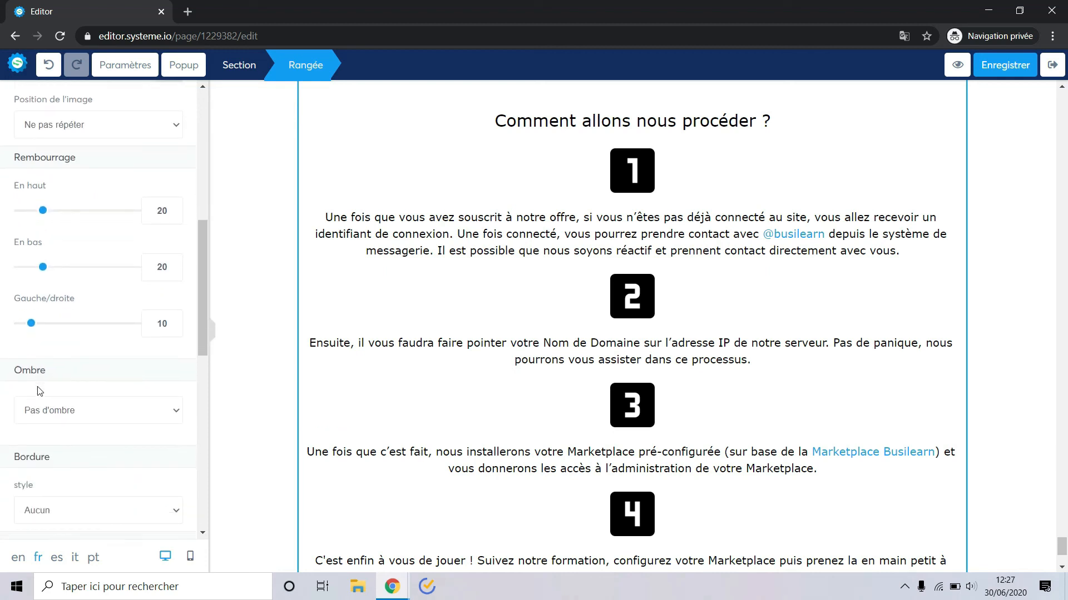
pyautogui.click(178, 318)
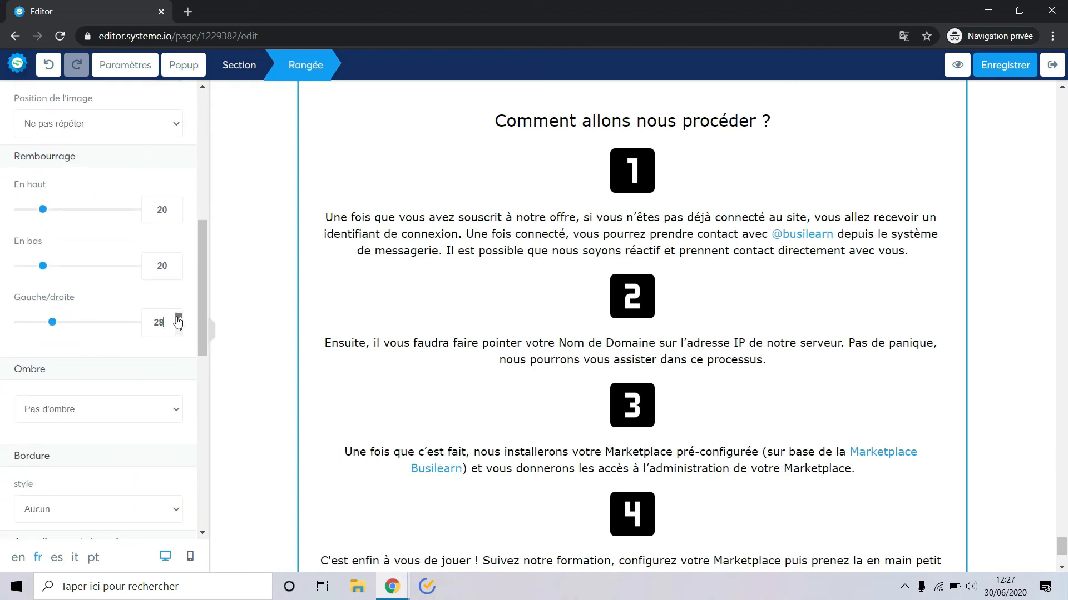
pyautogui.moveTo(178, 318); pyautogui.dragTo(178, 318)
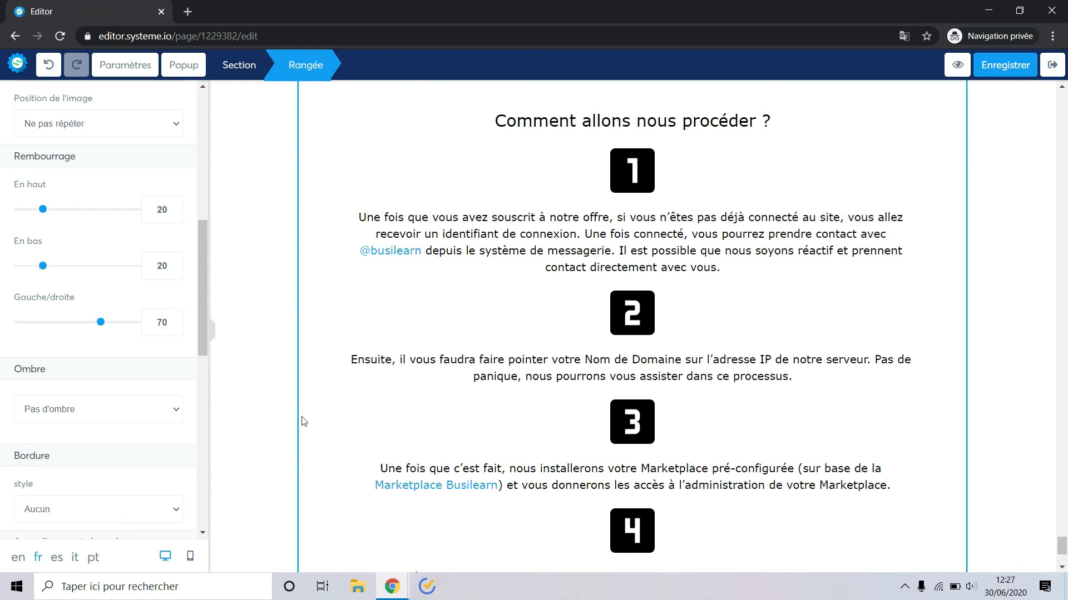
pyautogui.click(291, 428)
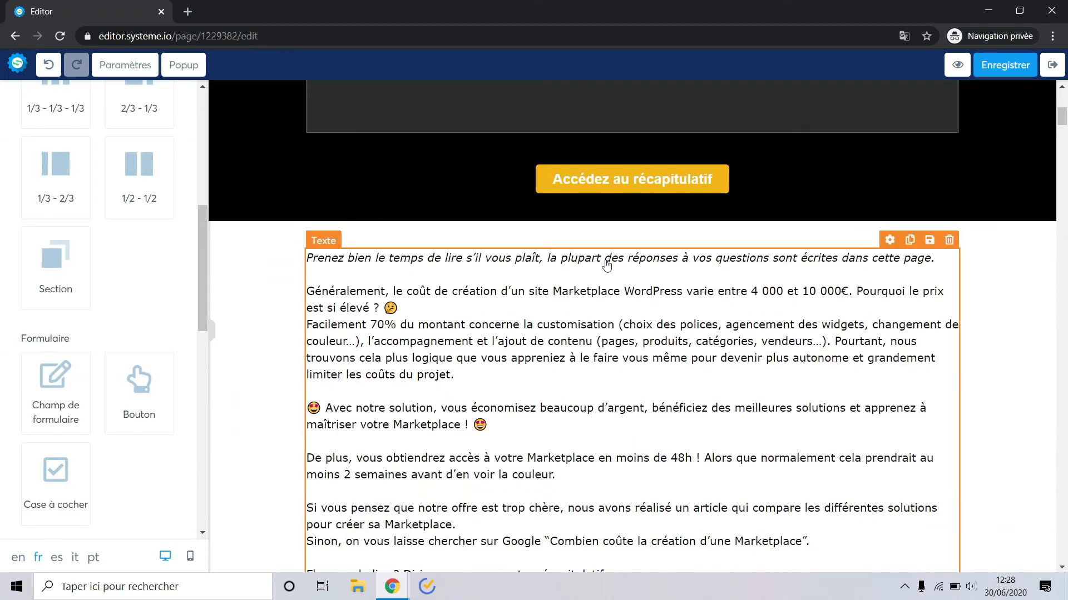
# Step: Save the sales page and look through its published version from the header video down to the payment methods section
pyautogui.click(1005, 67)
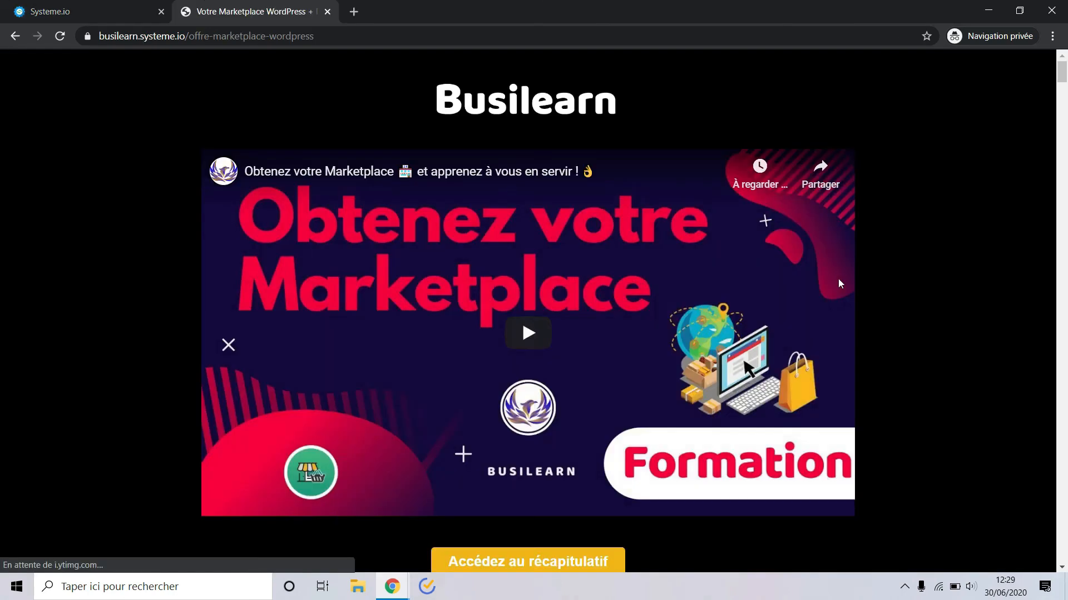
pyautogui.scroll(-4, 839, 284)
pyautogui.scroll(4, 876, 220)
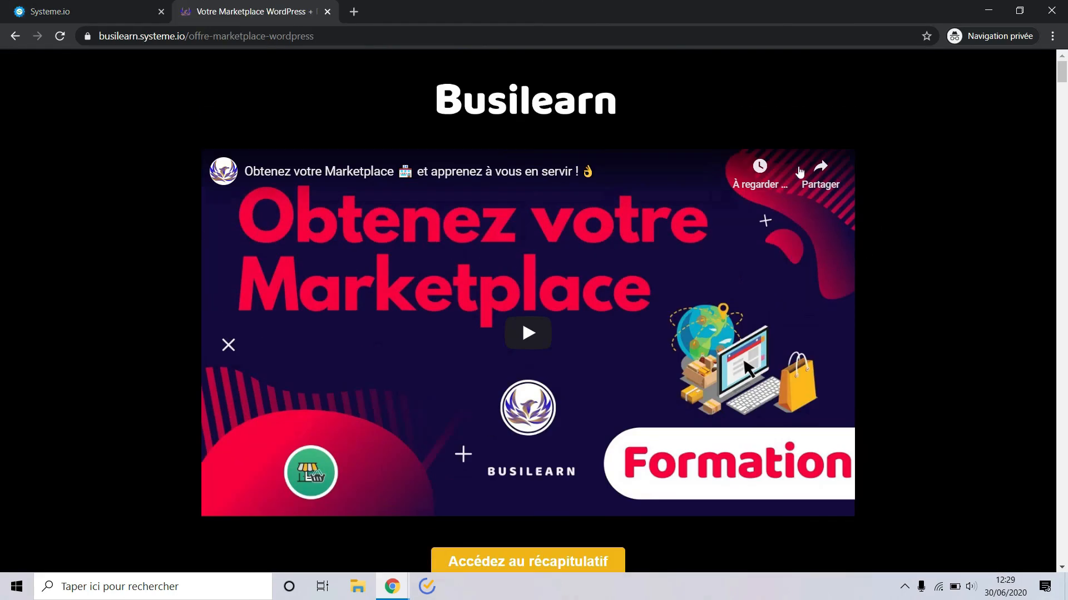
pyautogui.scroll(-10, 925, 314)
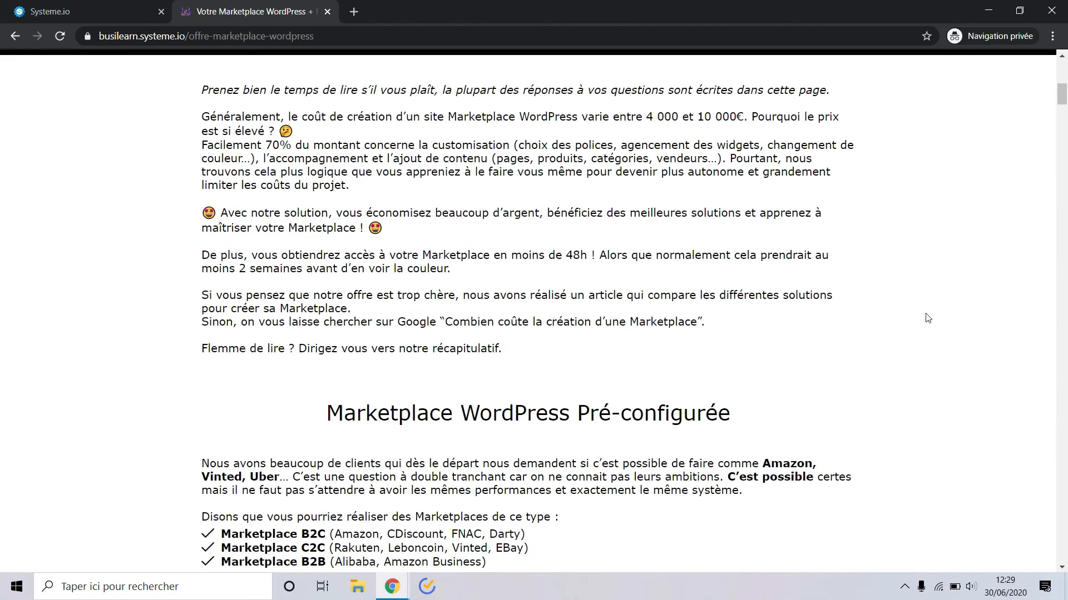
pyautogui.scroll(-14, 928, 318)
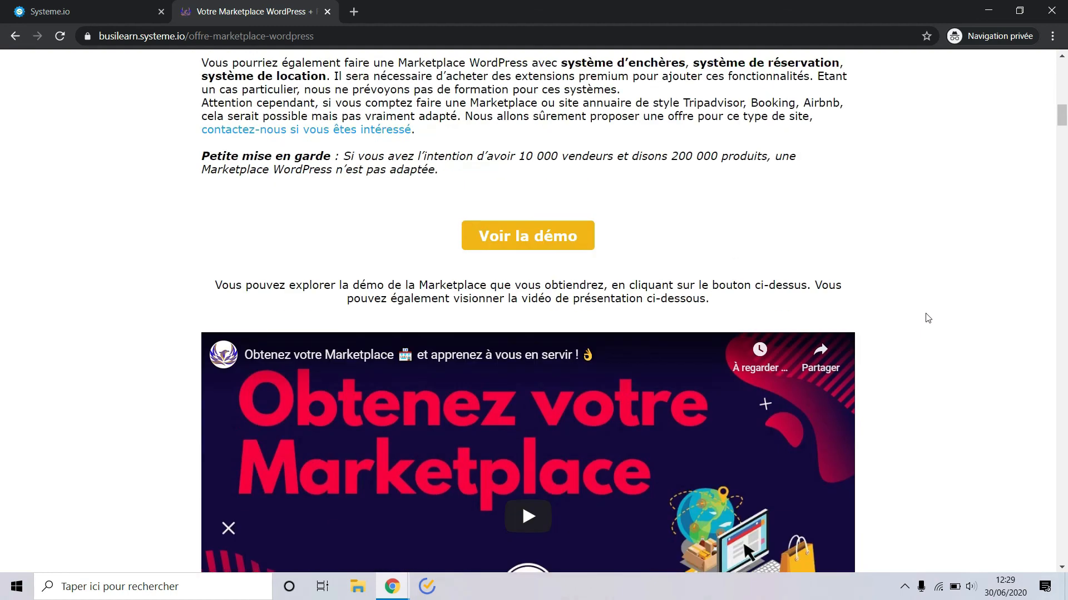
pyautogui.scroll(-20, 961, 311)
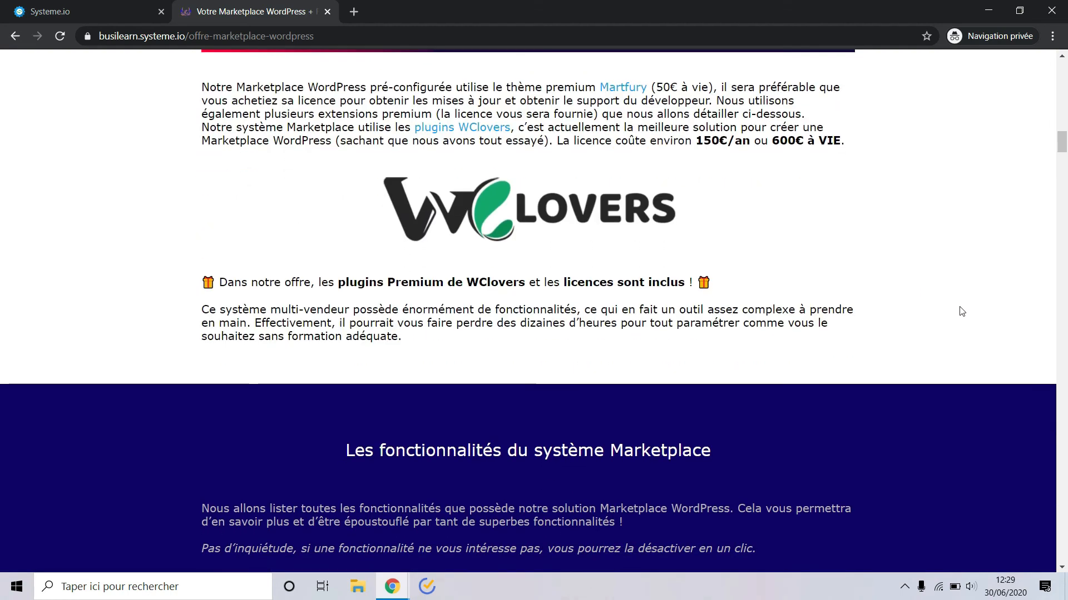
pyautogui.scroll(-20, 960, 311)
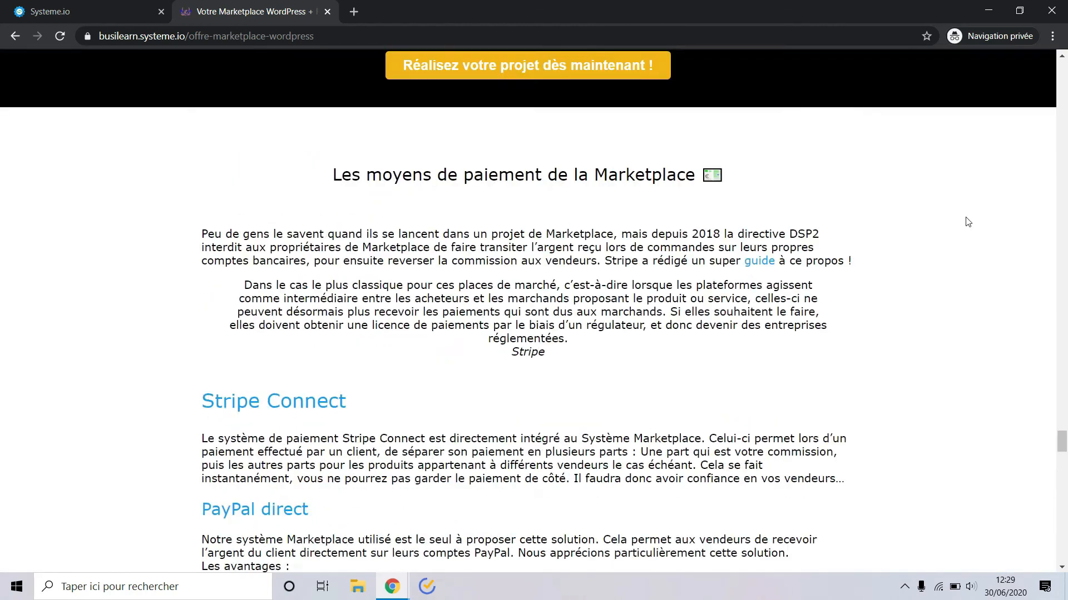
# Step: Open the order form from the published sales page and examine the list of benefits and the payment details
pyautogui.scroll(5, 968, 222)
pyautogui.click(531, 357)
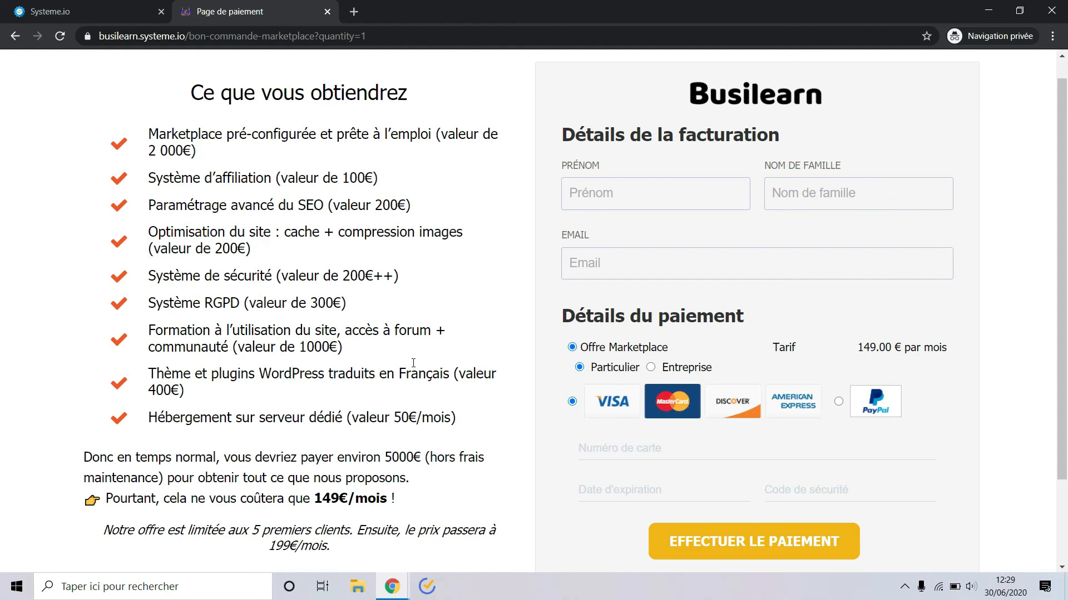
pyautogui.scroll(-2, 338, 308)
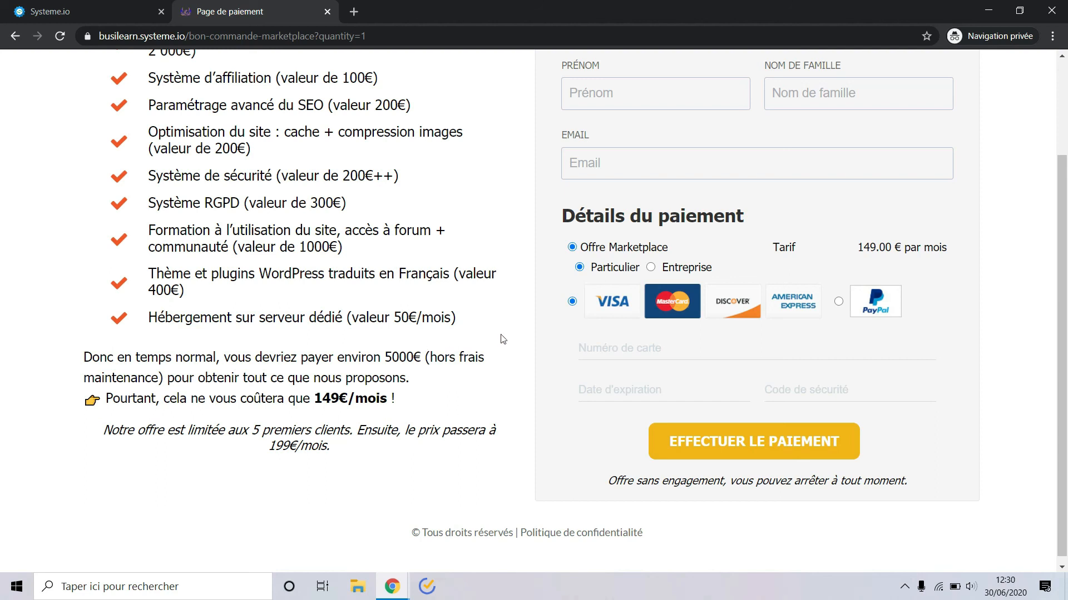
pyautogui.scroll(2, 503, 338)
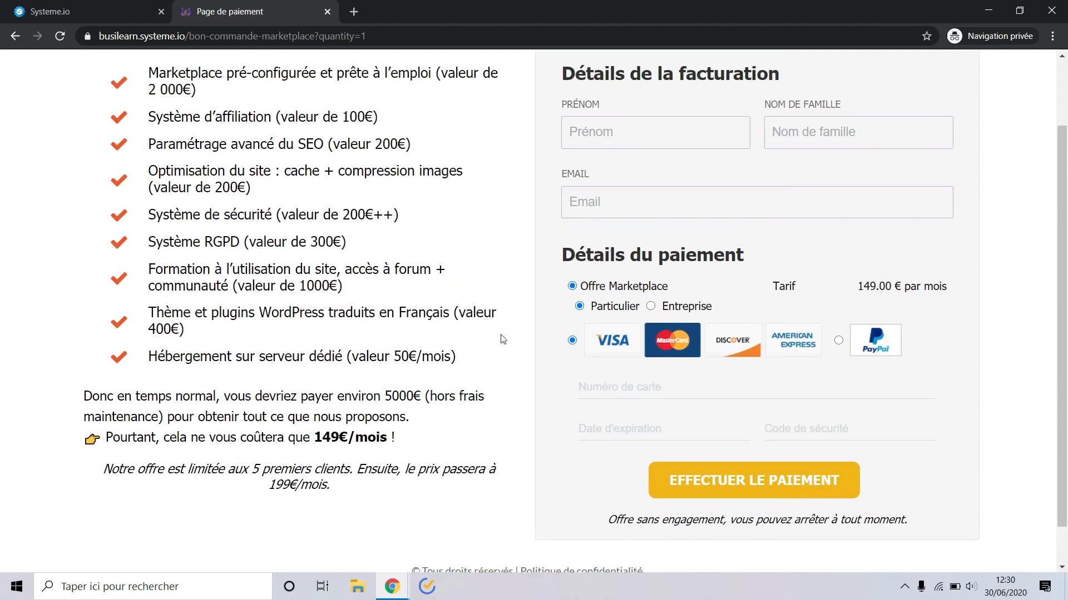
pyautogui.scroll(-1, 502, 338)
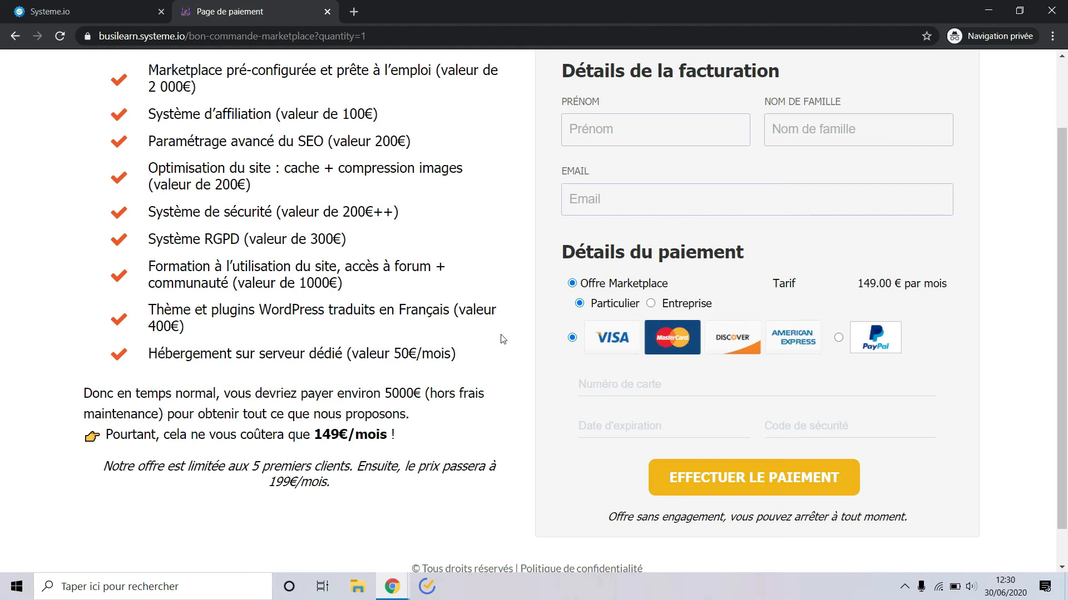
pyautogui.scroll(2, 502, 339)
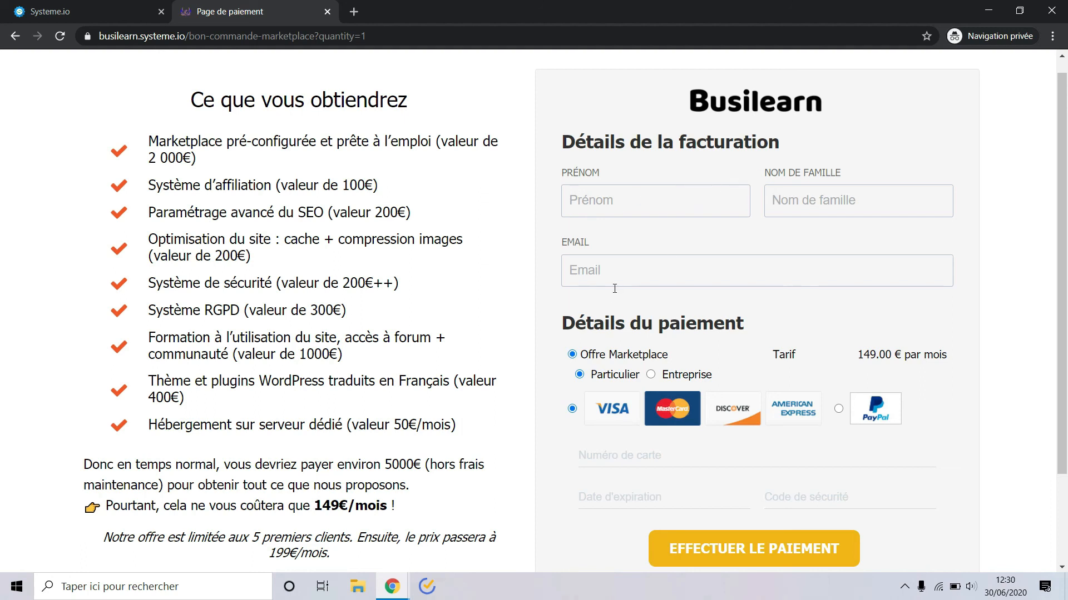
# Step: Choose PayPal as the payment method on the order form and review the resulting payment layout
pyautogui.scroll(-2, 611, 297)
pyautogui.click(838, 330)
pyautogui.scroll(-1, 622, 463)
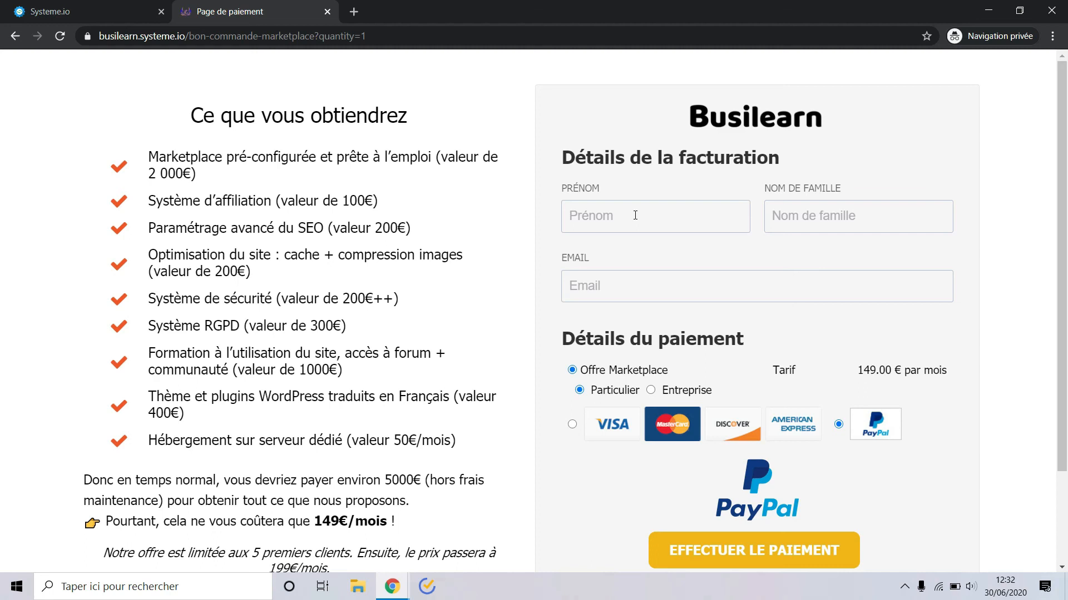
pyautogui.scroll(-2, 639, 267)
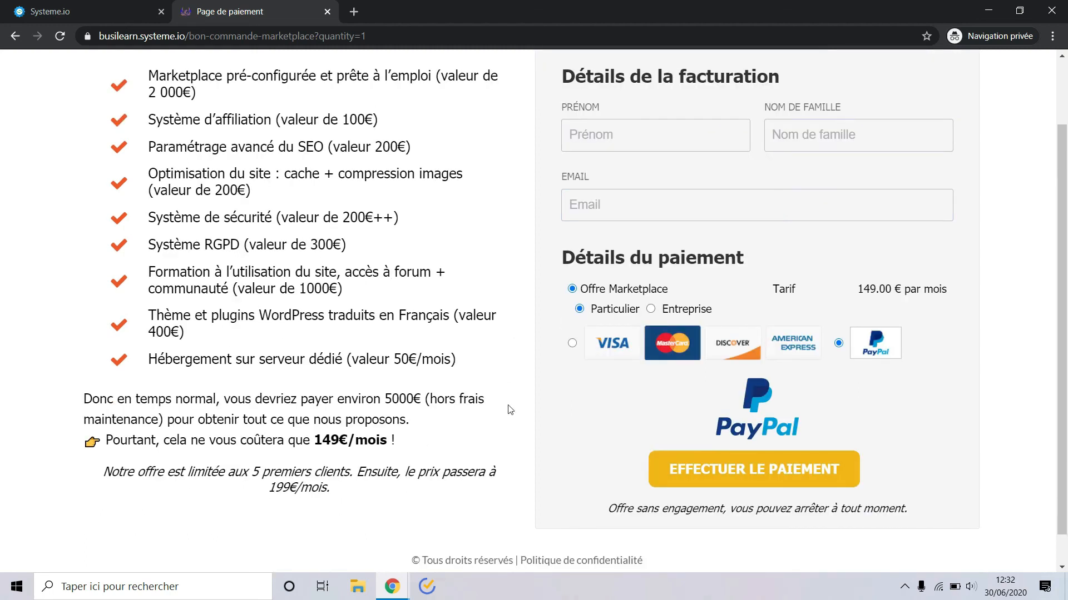
pyautogui.scroll(1, 511, 410)
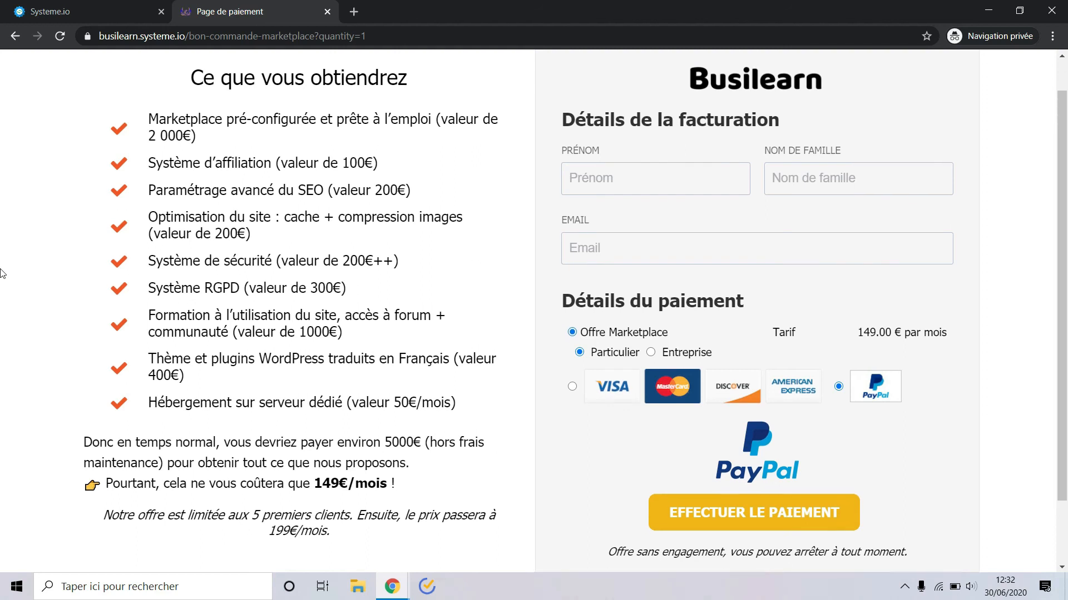
# Step: Return to the Offre Marketplace funnel and open the settings of the "Bon de commande Marketplace" payment page
pyautogui.click(72, 11)
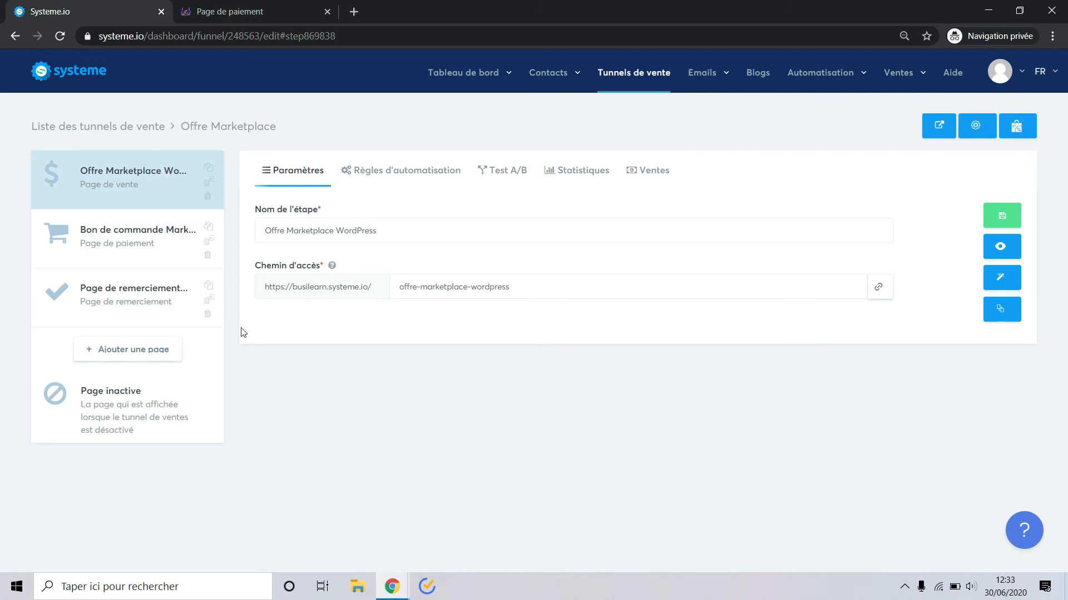
pyautogui.click(163, 256)
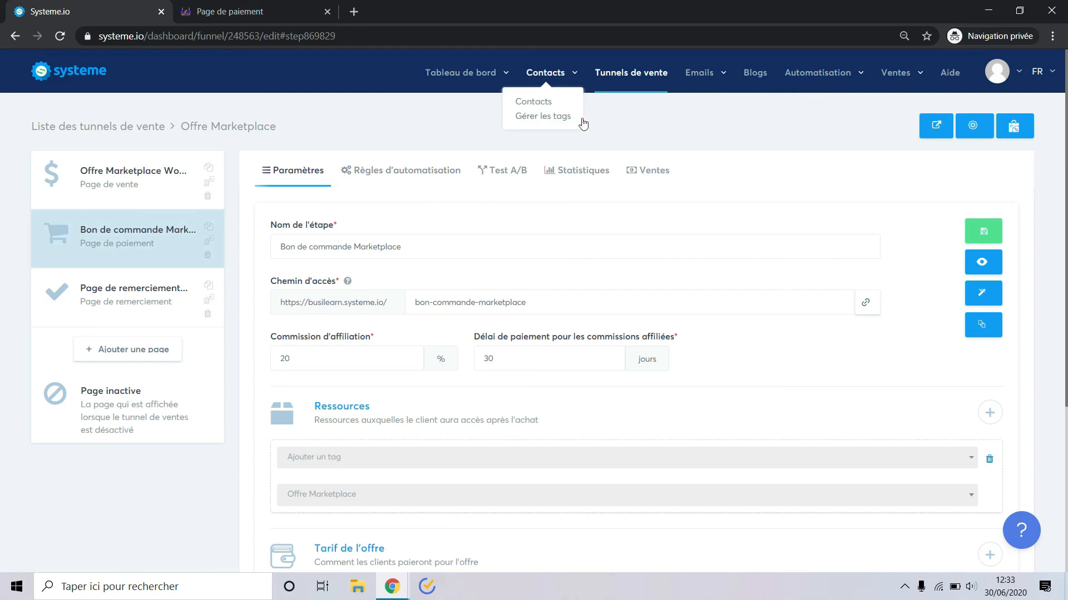
pyautogui.moveTo(799, 89)
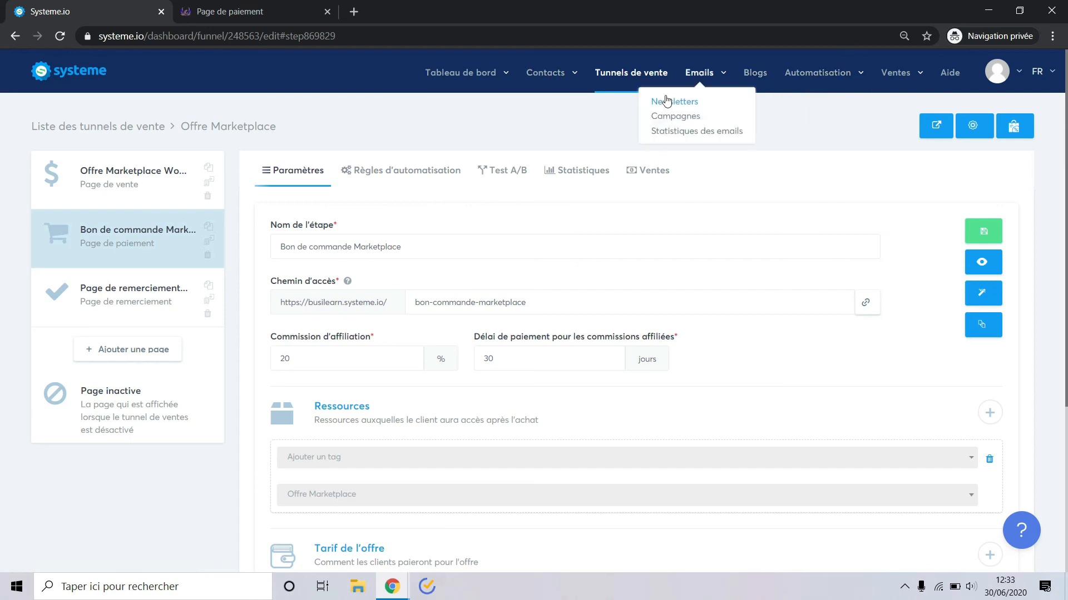